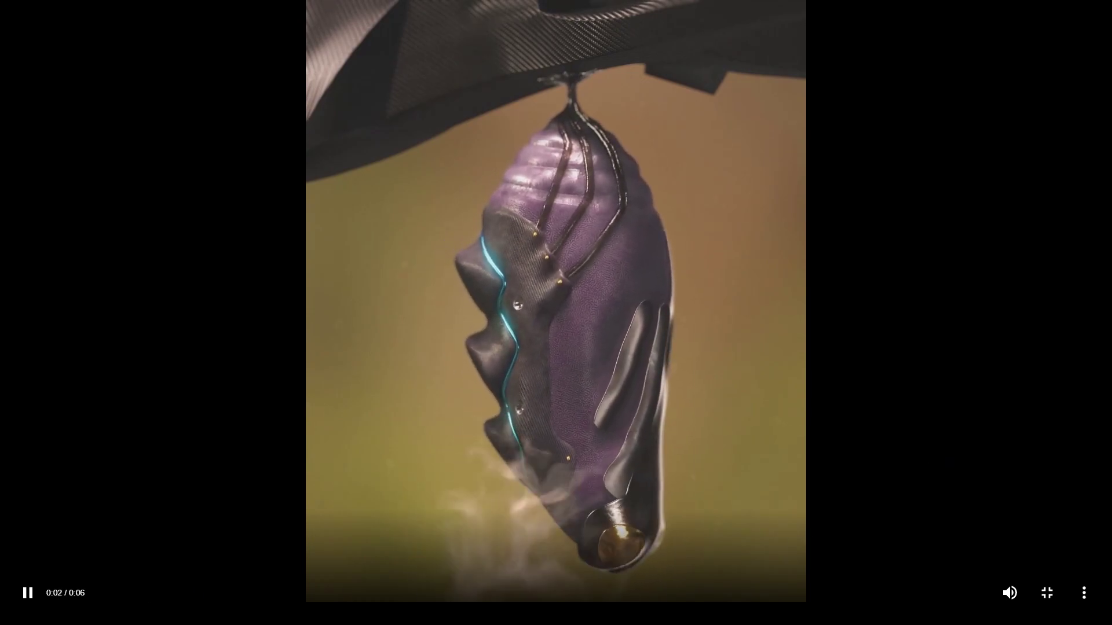
# Watch the chrysalis demo, then orbit the cocoon and toggle edged faces on and off
pyautogui.press('Escape')
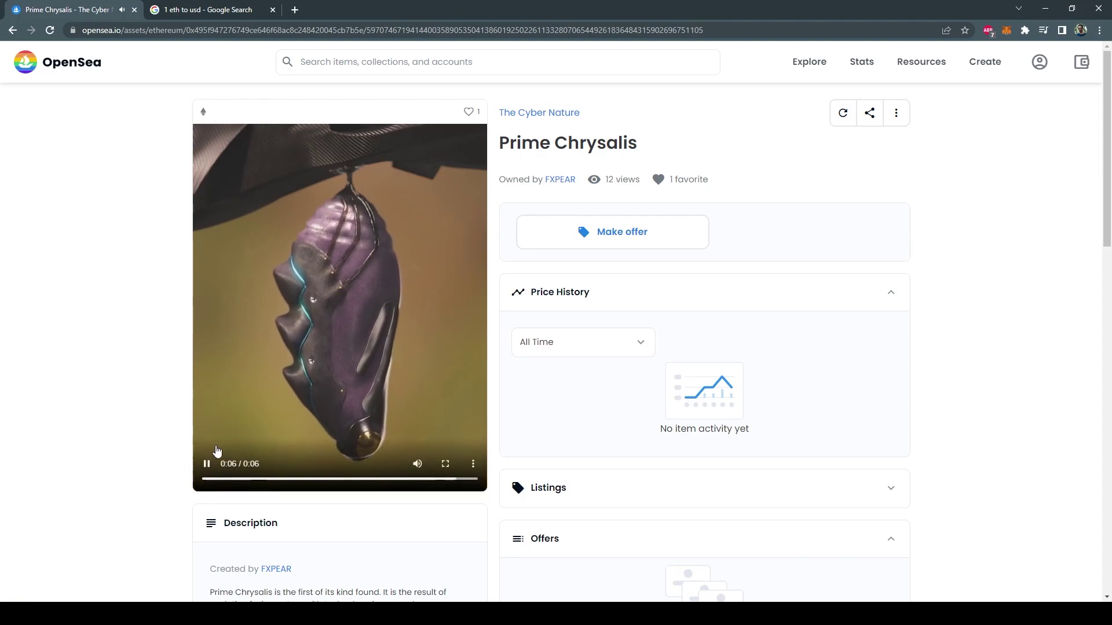
pyautogui.scroll(-2, 156, 327)
pyautogui.scroll(2, 156, 328)
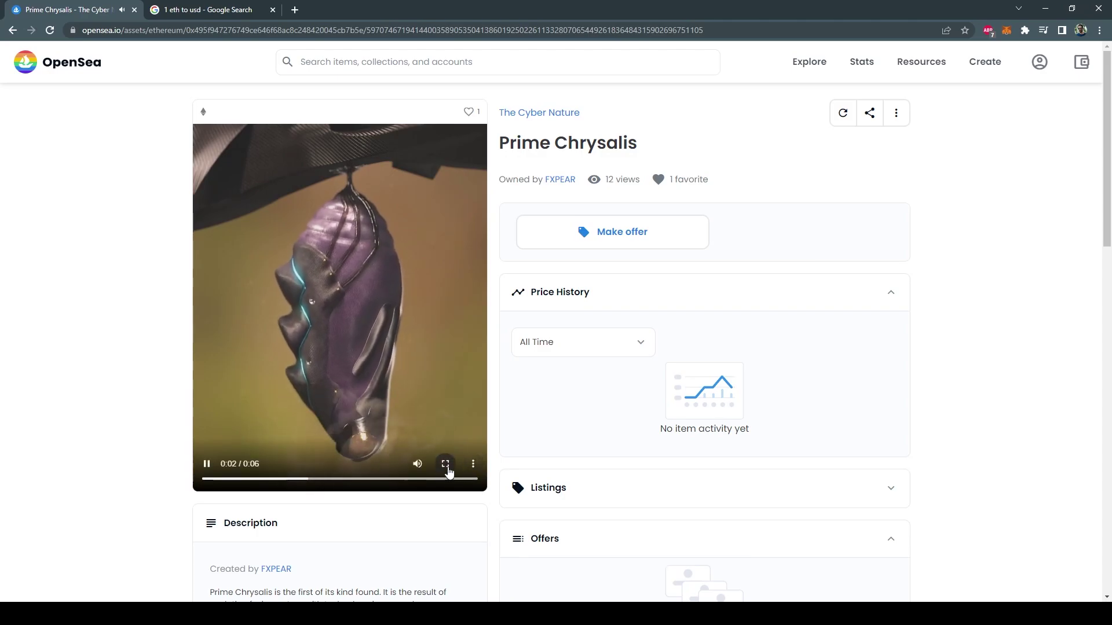
pyautogui.click(445, 466)
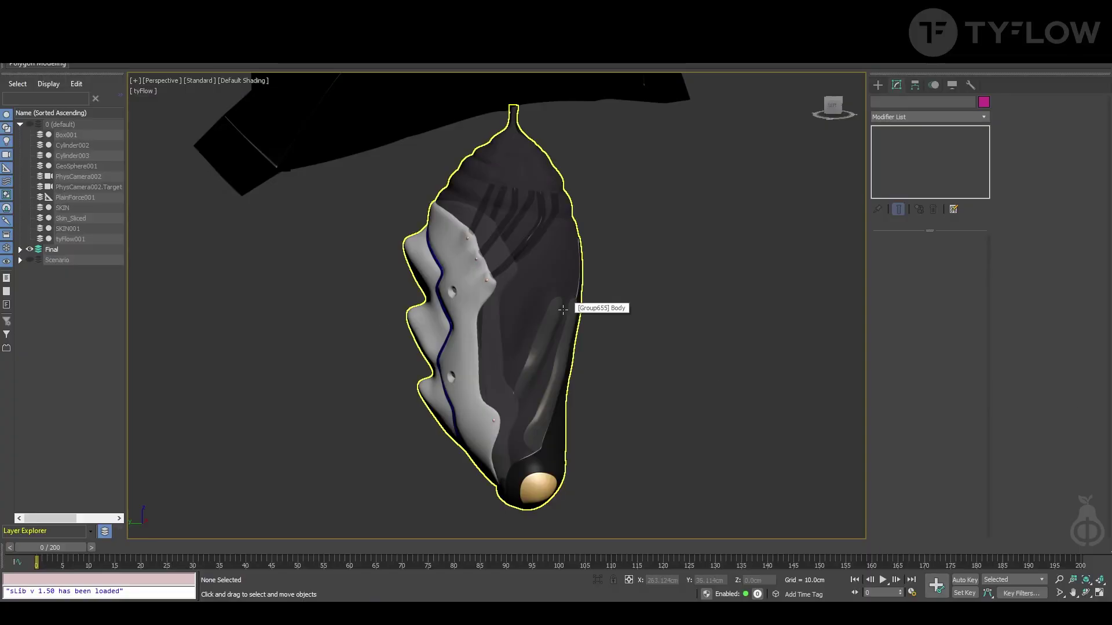
pyautogui.moveTo(563, 310)
pyautogui.keyDown('alt'); pyautogui.mouseDown(button='middle')
pyautogui.moveTo(330, 332)
pyautogui.moveTo(159, 306)
pyautogui.moveTo(449, 314)
pyautogui.moveTo(436, 326)
pyautogui.mouseUp(button='middle'); pyautogui.keyUp('alt')
pyautogui.press('F4')
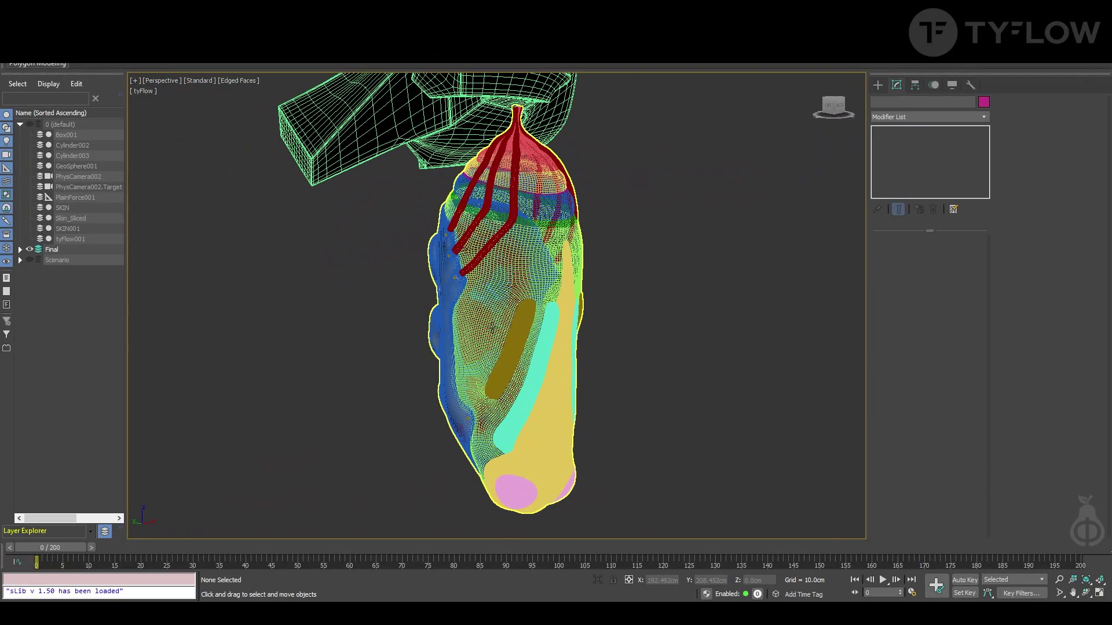
pyautogui.press('F4')
pyautogui.scroll(5, 437, 326)
pyautogui.scroll(-5, 437, 326)
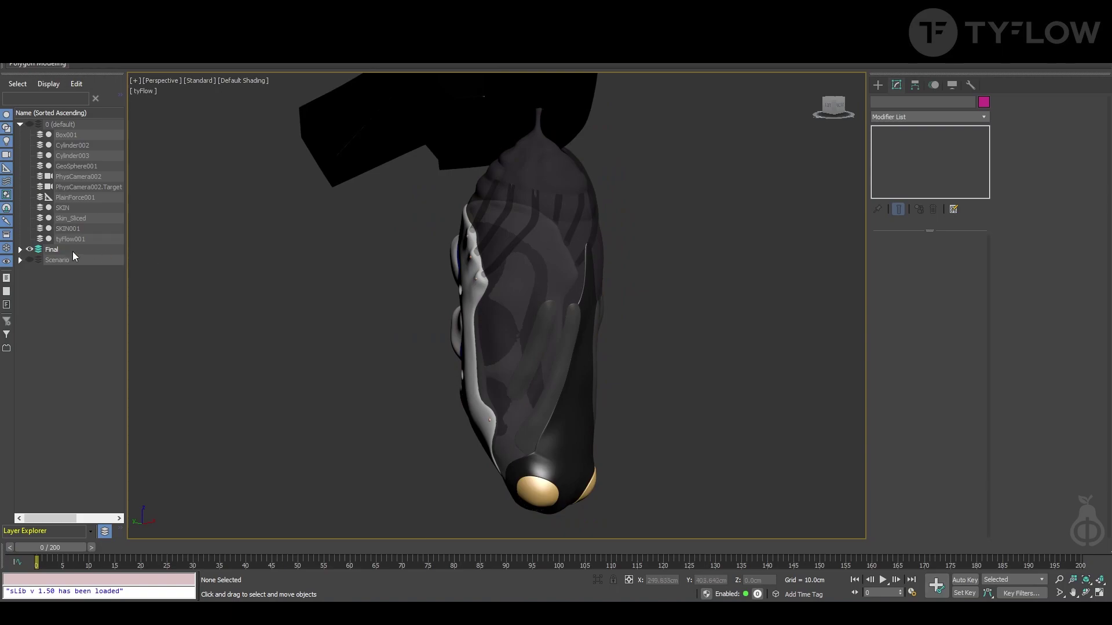
# Hide the Final layer, unhide layer 0, and frame the cyan cocoon and green sliced stack
pyautogui.click(29, 250)
pyautogui.click(32, 125)
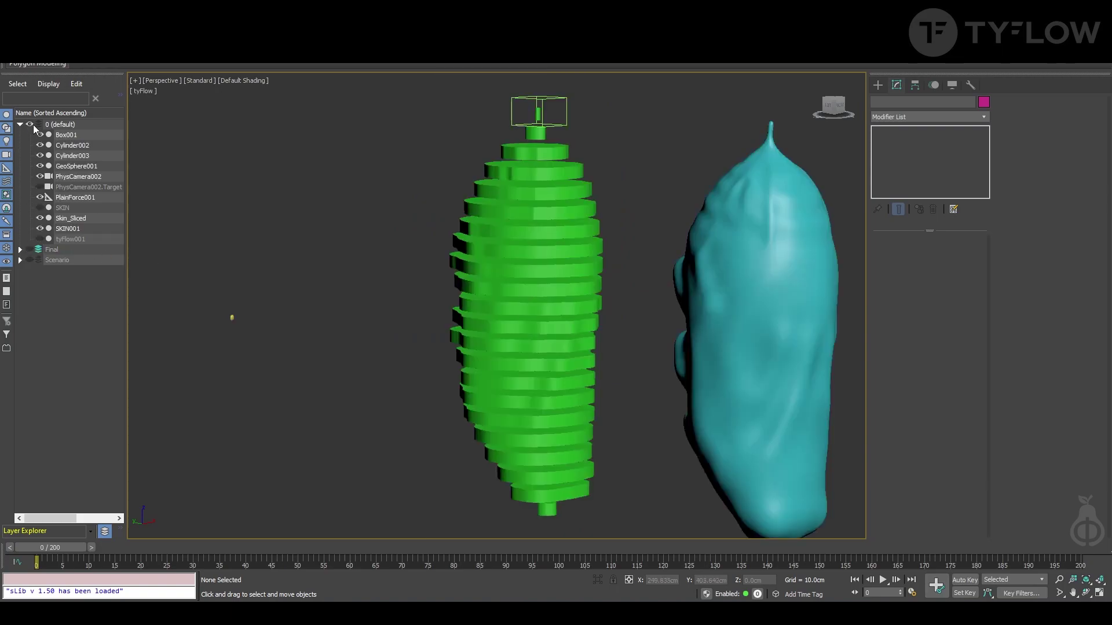
pyautogui.click(735, 299)
pyautogui.press('z')
pyautogui.moveTo(590, 291); pyautogui.dragTo(714, 288, button='middle')
pyautogui.click(369, 315)
pyautogui.moveTo(368, 315); pyautogui.dragTo(378, 300, button='middle')
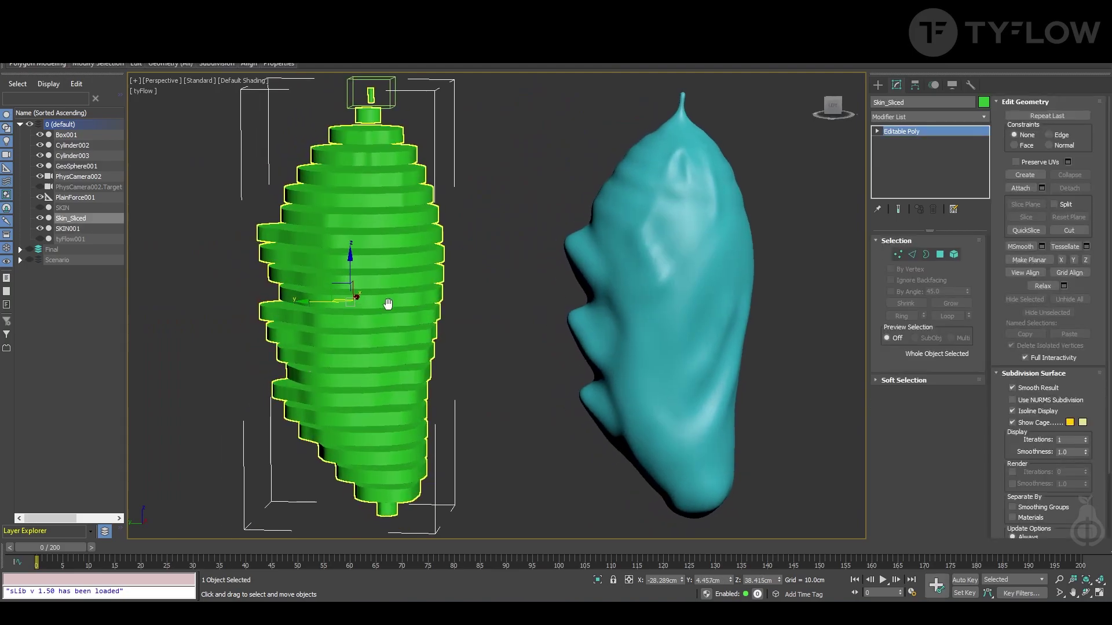
# Add tySlice to SKIN001 as Cross Section with 22 slices and 3.0 cm spread
pyautogui.click(685, 261)
pyautogui.click(961, 116)
pyautogui.write('tyBend')
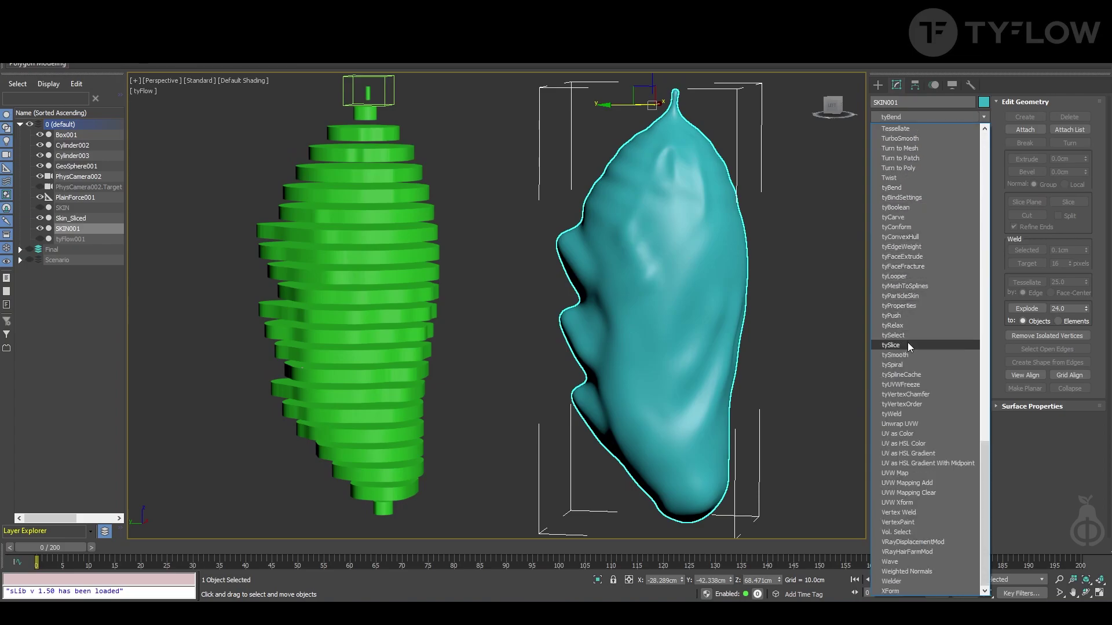
pyautogui.click(907, 345)
pyautogui.click(931, 263)
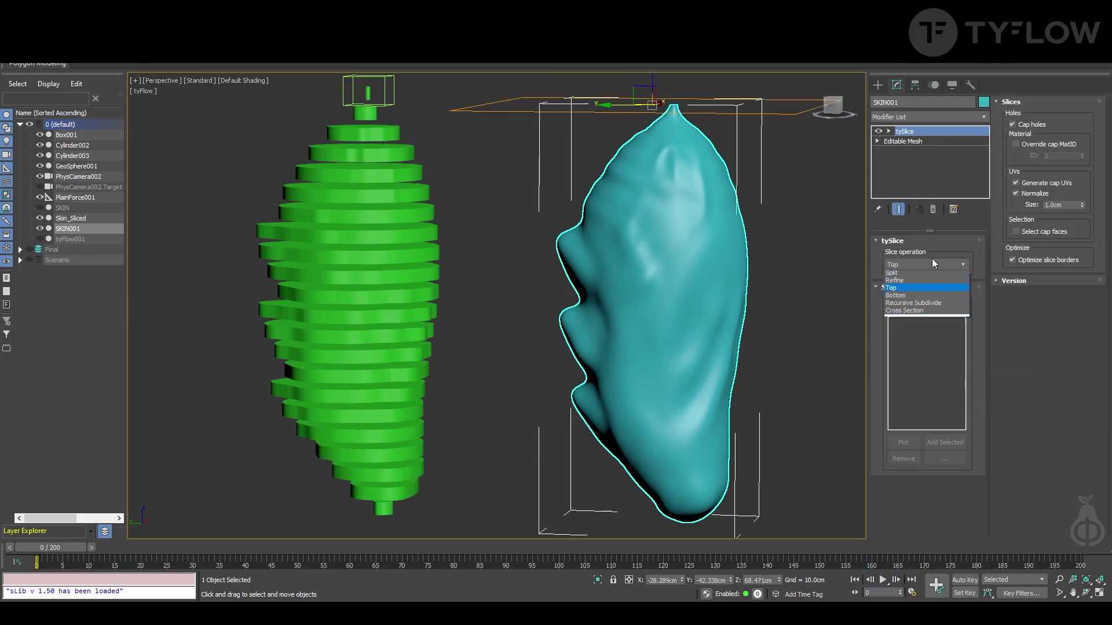
pyautogui.click(916, 313)
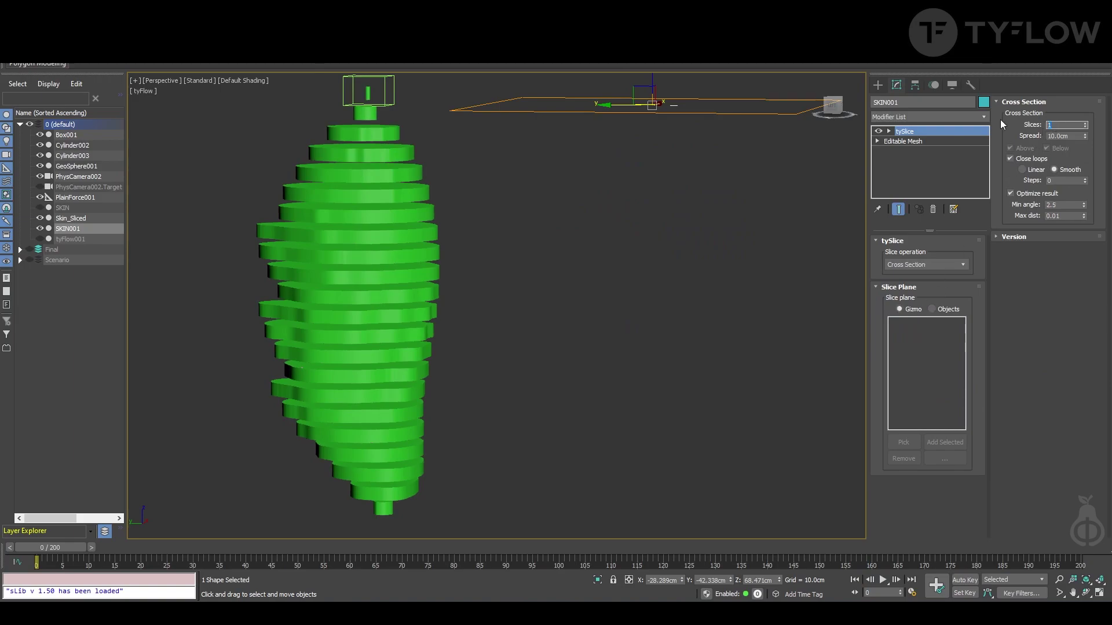
pyautogui.press('Return')
pyautogui.click(1069, 136)
pyautogui.write('3')
pyautogui.press('Return')
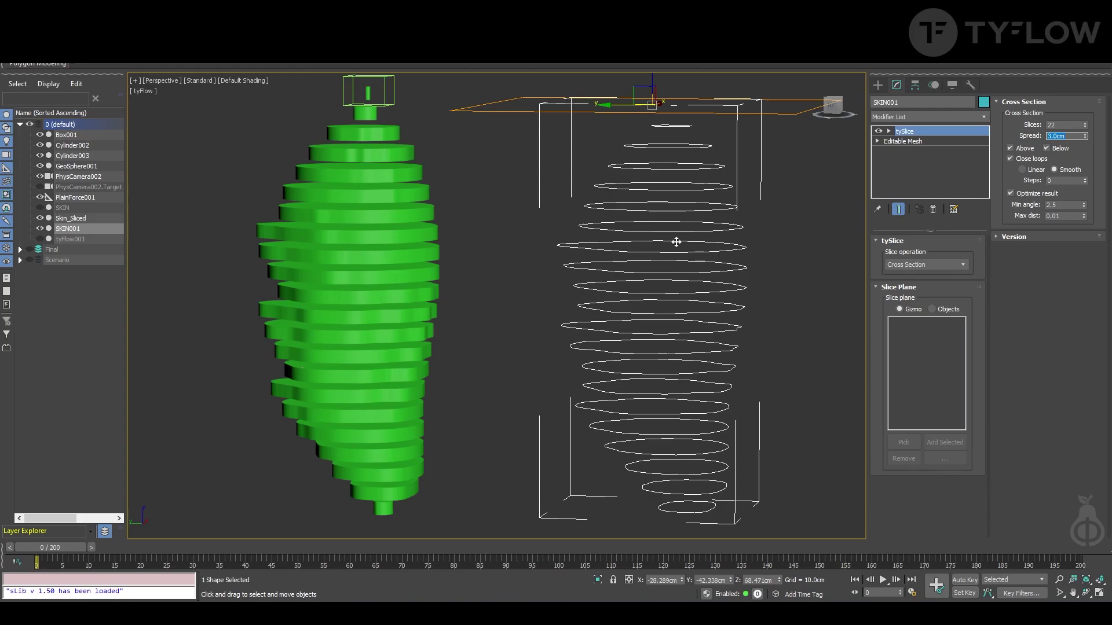
pyautogui.moveTo(675, 242)
pyautogui.keyDown('alt'); pyautogui.mouseDown(button='middle')
pyautogui.moveTo(613, 261)
pyautogui.moveTo(628, 249)
pyautogui.mouseUp(button='middle'); pyautogui.keyUp('alt')
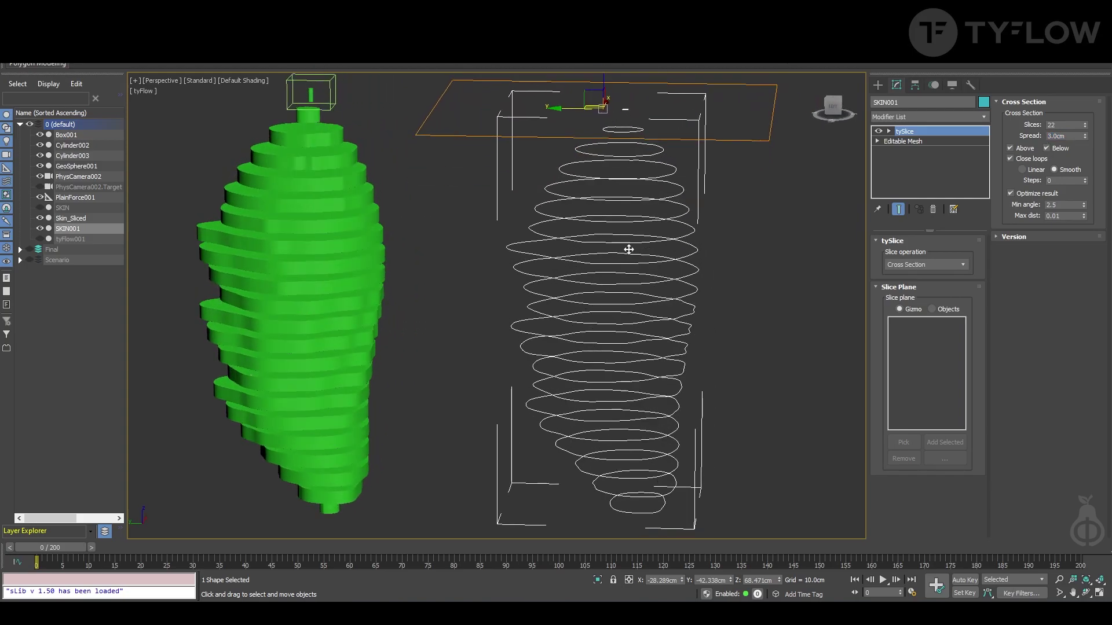
# Add an Extrude modifier of 2.5 cm with Cap Start and Cap End unchecked
pyautogui.click(924, 119)
pyautogui.press('e')
pyautogui.click(919, 179)
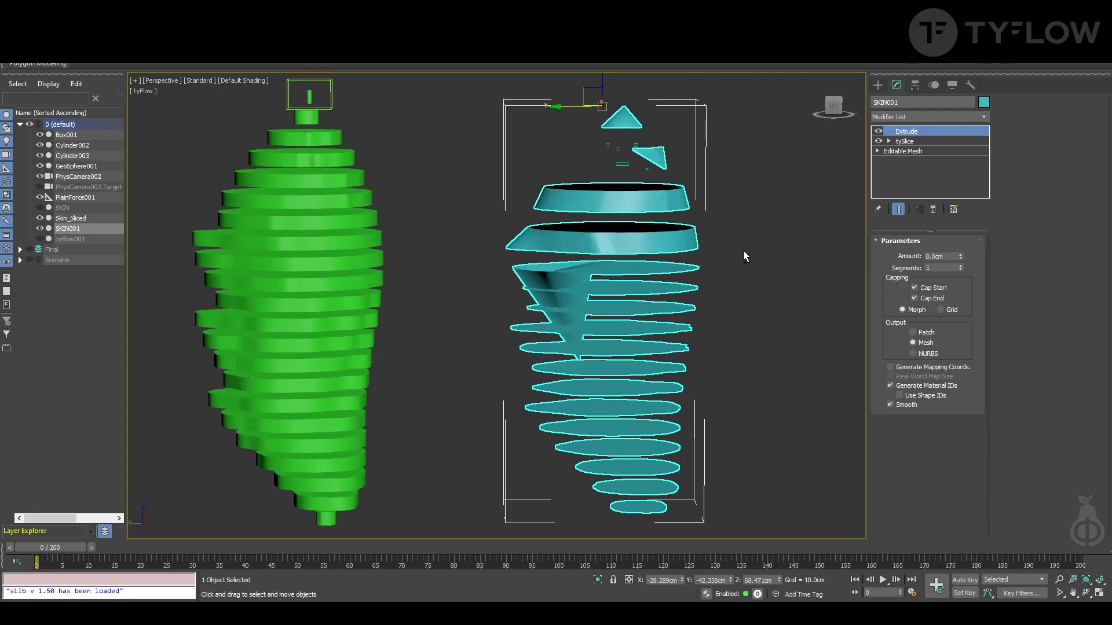
pyautogui.moveTo(961, 256); pyautogui.dragTo(957, 254)
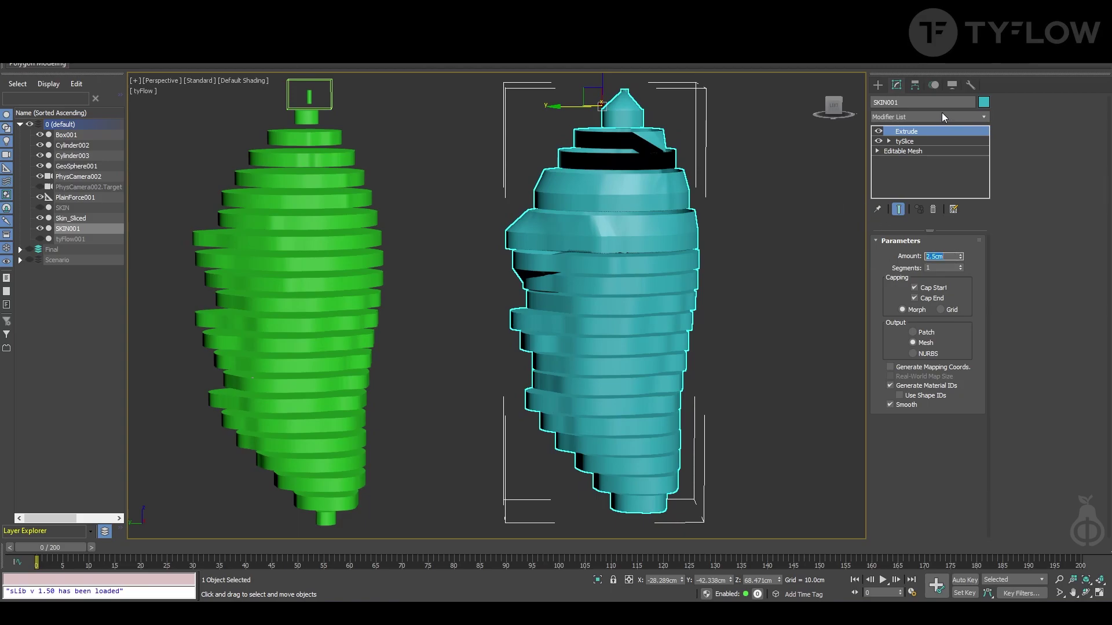
pyautogui.click(927, 299)
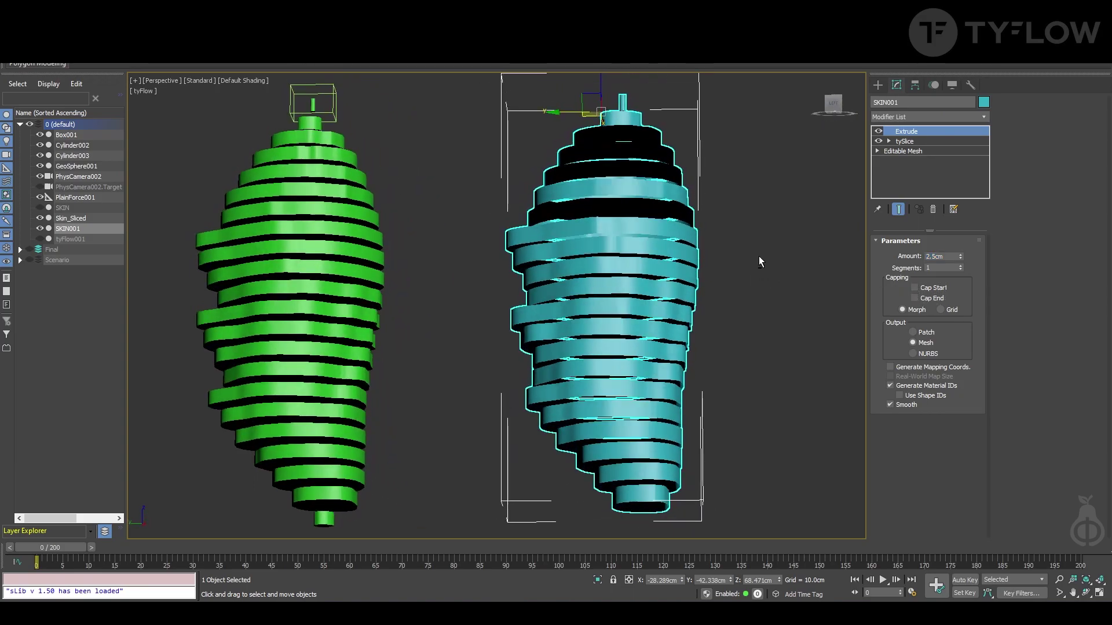
pyautogui.click(921, 121)
pyautogui.scroll(-10, 921, 121)
pyautogui.scroll(-3, 922, 121)
# Add Edit Poly and flip the faces of the three topmost ring elements
pyautogui.click(916, 158)
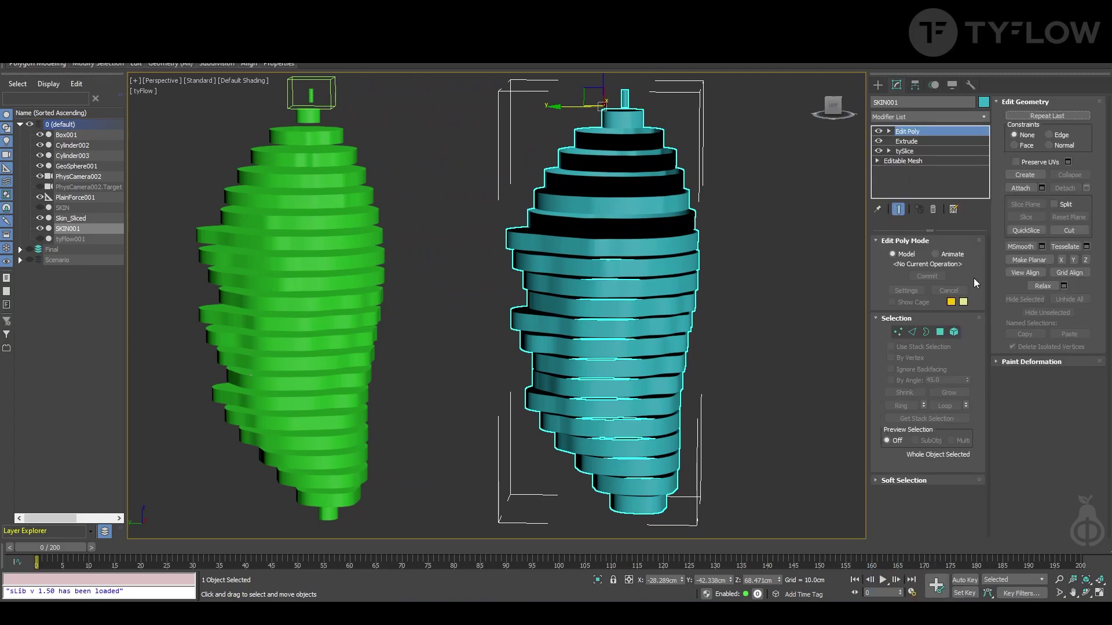
pyautogui.click(952, 333)
pyautogui.click(655, 156)
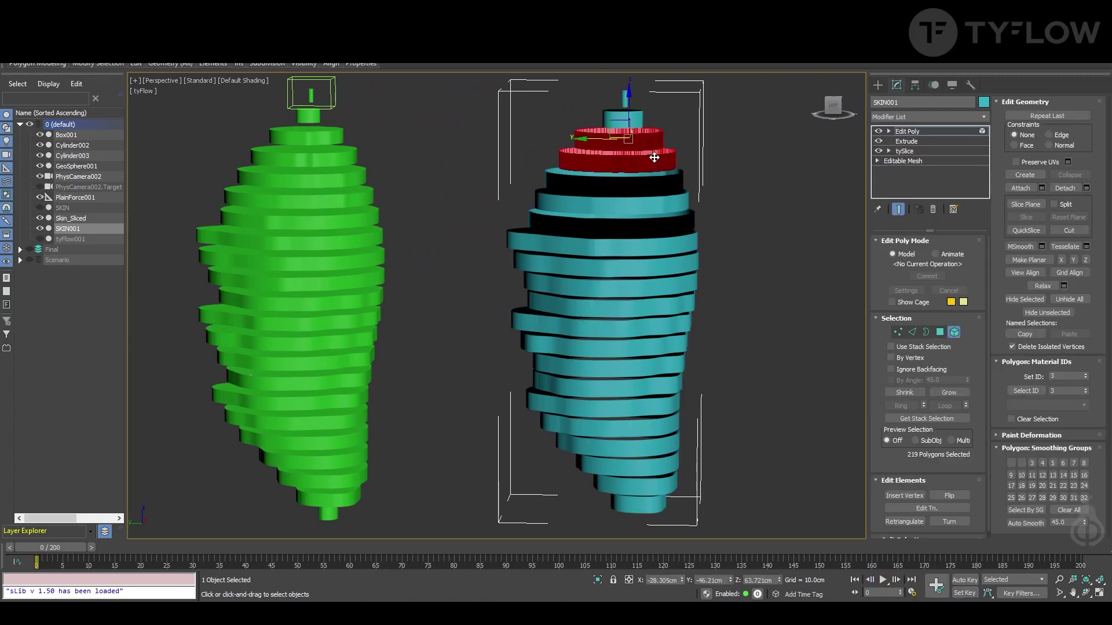
pyautogui.keyDown('ctrl'); pyautogui.click(664, 189); pyautogui.keyUp('ctrl')
pyautogui.keyDown('ctrl'); pyautogui.click(670, 224); pyautogui.keyUp('ctrl')
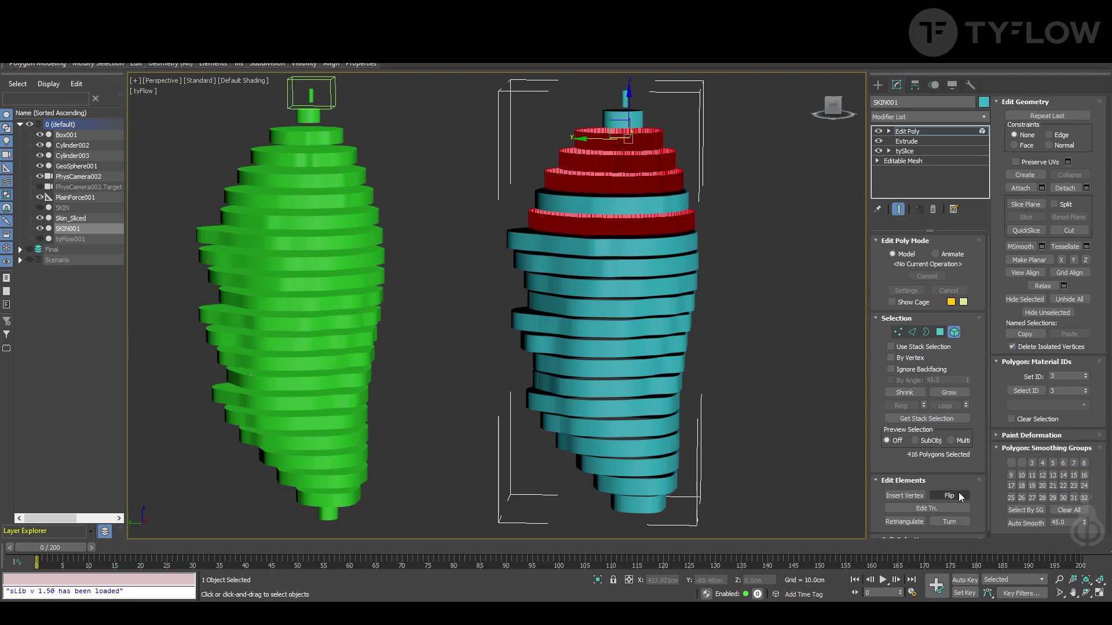
pyautogui.click(959, 496)
pyautogui.click(762, 382)
pyautogui.moveTo(762, 382)
pyautogui.keyDown('alt'); pyautogui.mouseDown(button='middle')
pyautogui.moveTo(732, 217)
pyautogui.moveTo(725, 312)
pyautogui.mouseUp(button='middle'); pyautogui.keyUp('alt')
# In Border mode, select every open ring border for capping
pyautogui.press('3')
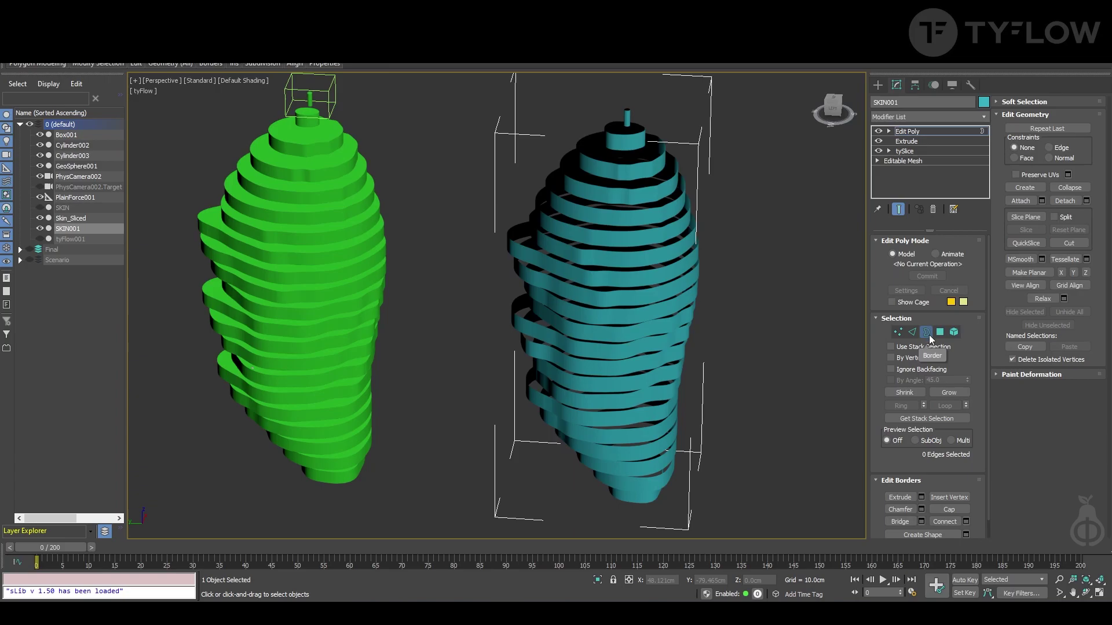
pyautogui.rightClick(646, 248)
pyautogui.click(678, 296)
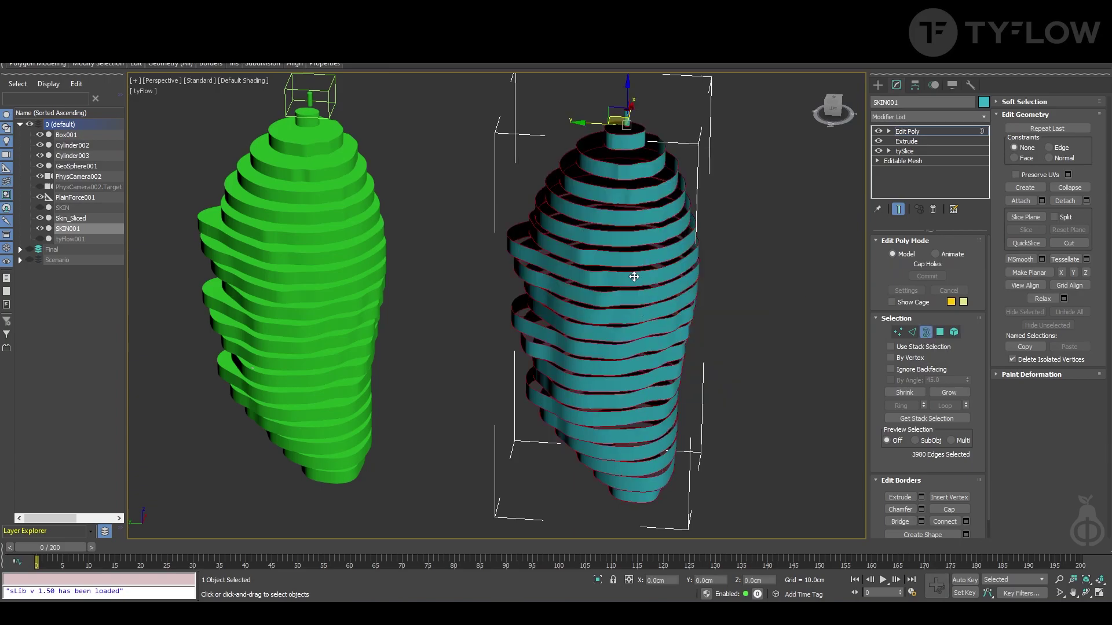
pyautogui.moveTo(634, 276)
pyautogui.keyDown('alt'); pyautogui.mouseDown(button='middle')
pyautogui.moveTo(698, 283)
pyautogui.moveTo(586, 209)
pyautogui.moveTo(798, 244)
pyautogui.mouseUp(button='middle'); pyautogui.keyUp('alt')
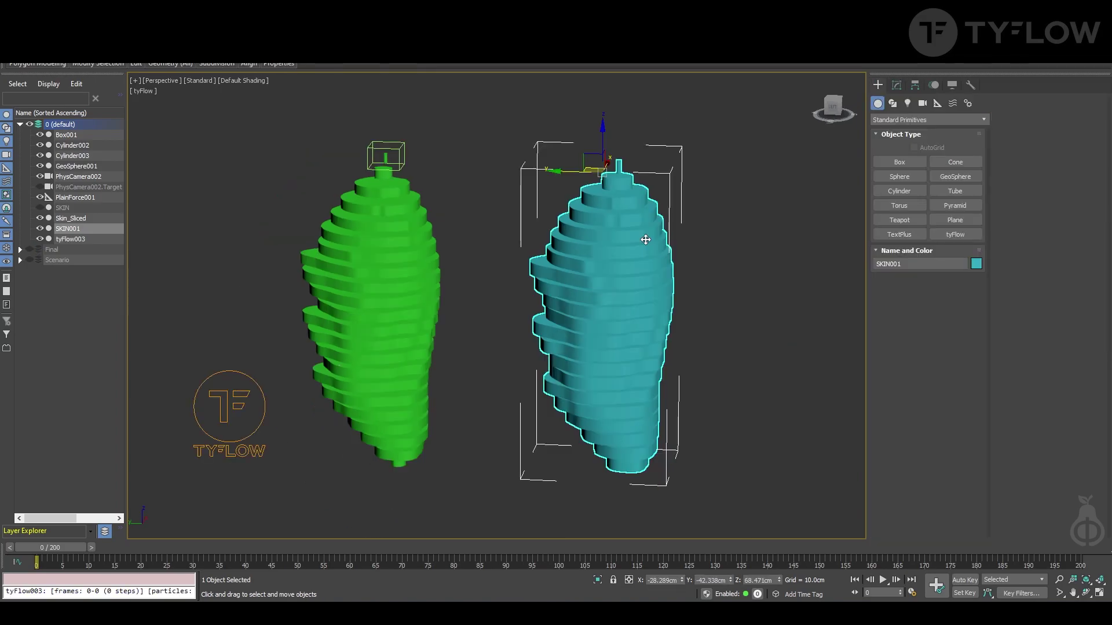
# Delete the cyan sliced cocoon and select the green Skin_Sliced stack
pyautogui.keyDown('alt'); pyautogui.moveTo(638, 296); pyautogui.dragTo(629, 280, button='middle'); pyautogui.keyUp('alt')
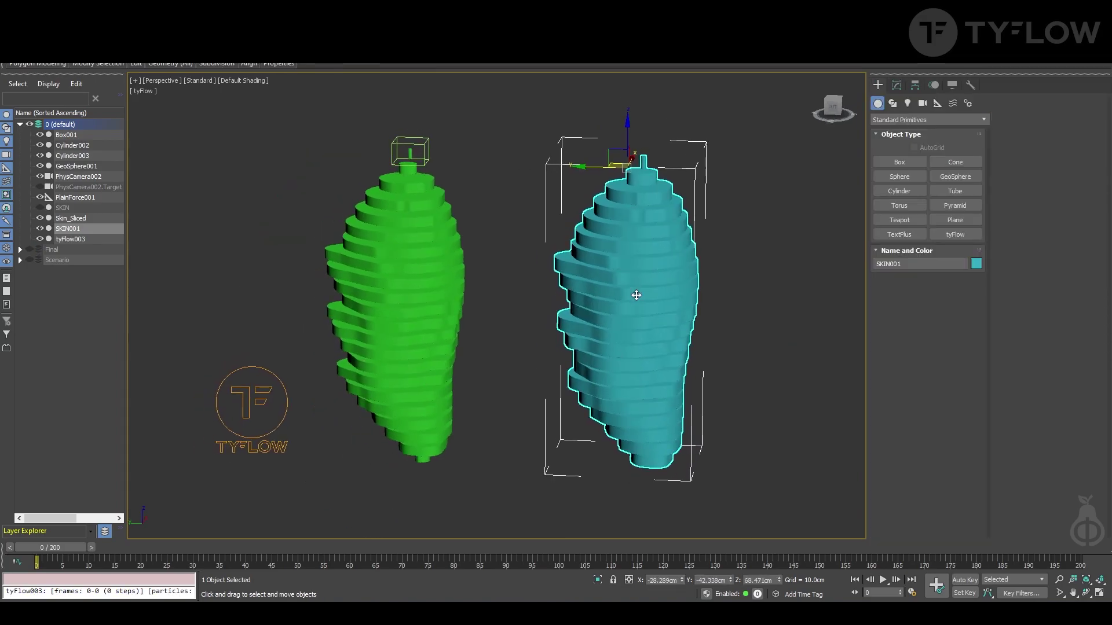
pyautogui.press('Delete')
pyautogui.click(431, 235)
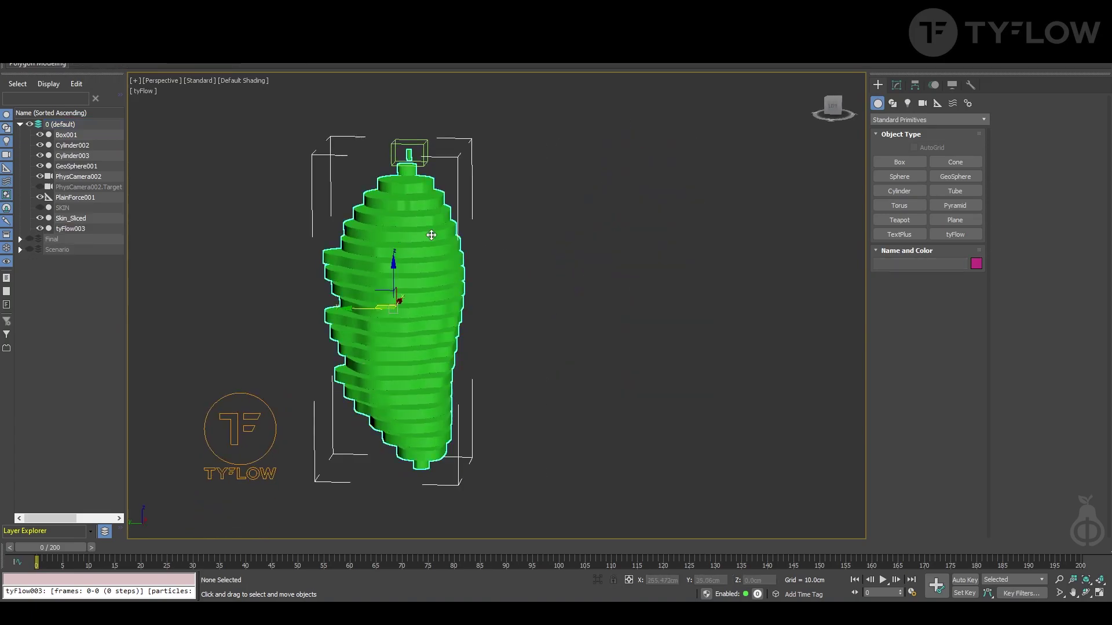
pyautogui.click(897, 83)
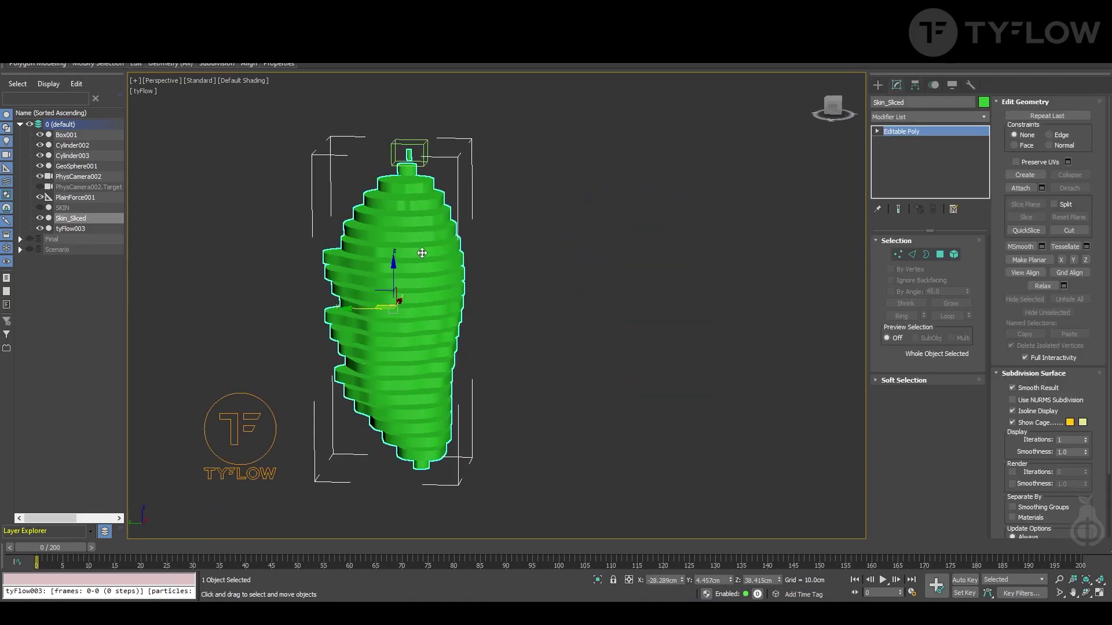
# Select Box001 above the stack, undoing a stray change
pyautogui.moveTo(422, 253); pyautogui.dragTo(525, 250, button='middle')
pyautogui.click(521, 143)
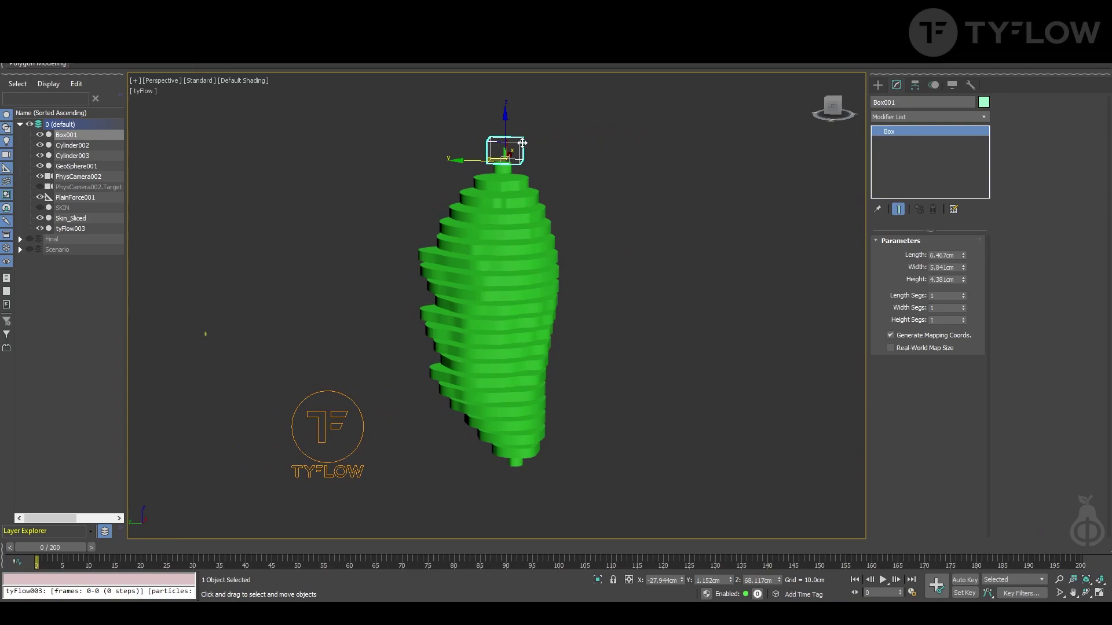
pyautogui.rightClick(531, 128)
pyautogui.click(568, 224)
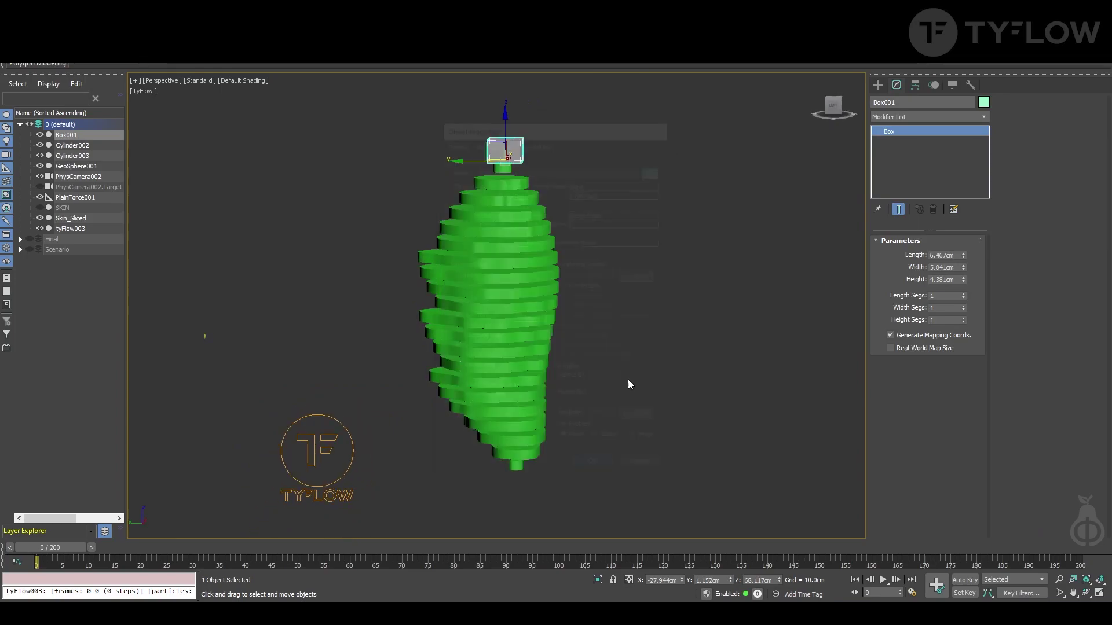
pyautogui.click(645, 343)
pyautogui.hotkey('ctrl', 'z')
# Add a Birth Objects event that births particles from the green sliced stack
pyautogui.click(548, 162)
pyautogui.hotkey('ctrl', 'z')
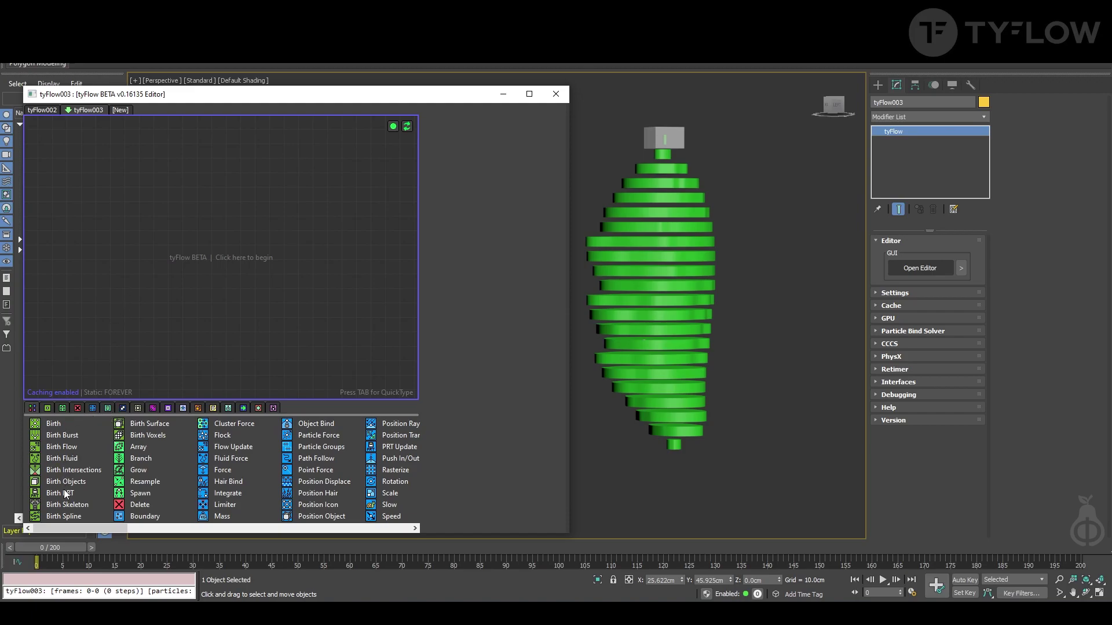
pyautogui.moveTo(69, 485); pyautogui.dragTo(123, 166)
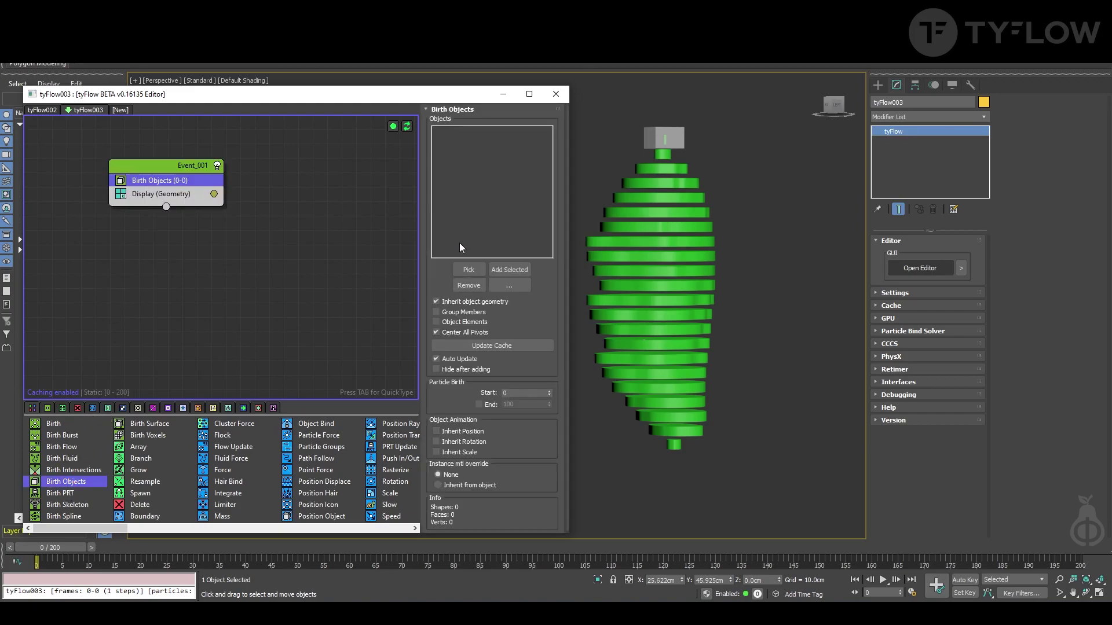
pyautogui.click(468, 269)
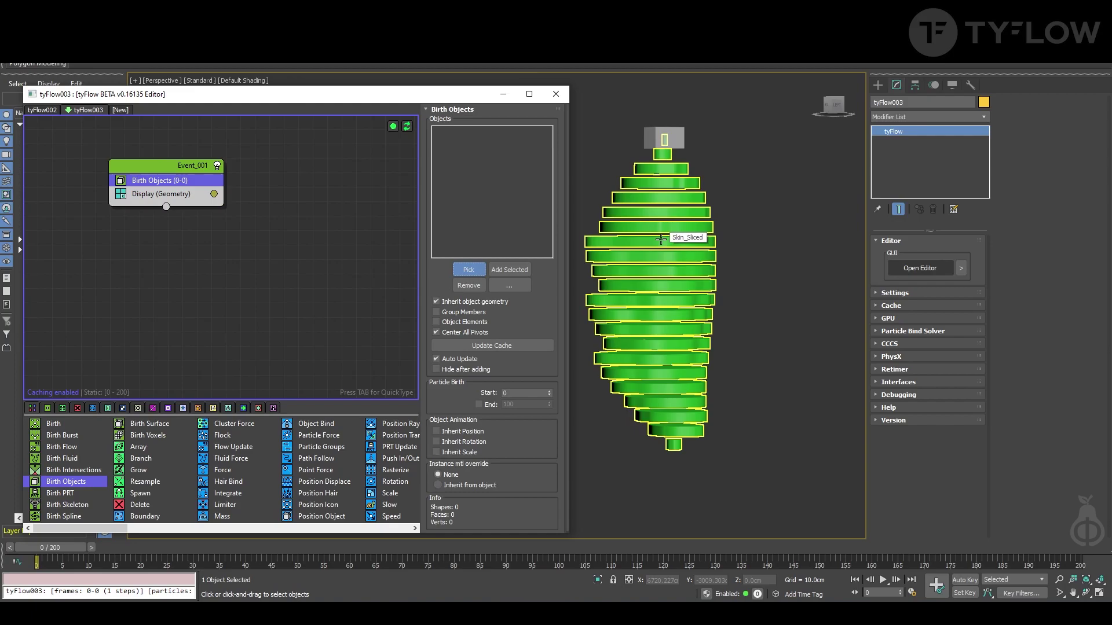
pyautogui.click(662, 239)
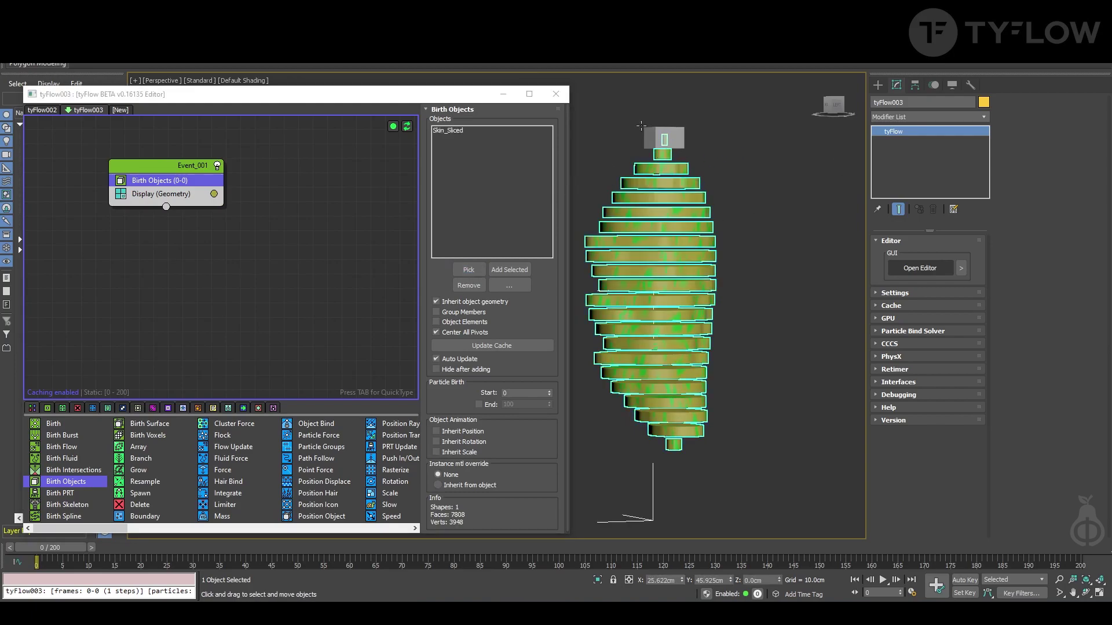
# Set the event's Display geometry colour to cyan
pyautogui.moveTo(316, 100); pyautogui.dragTo(379, 97)
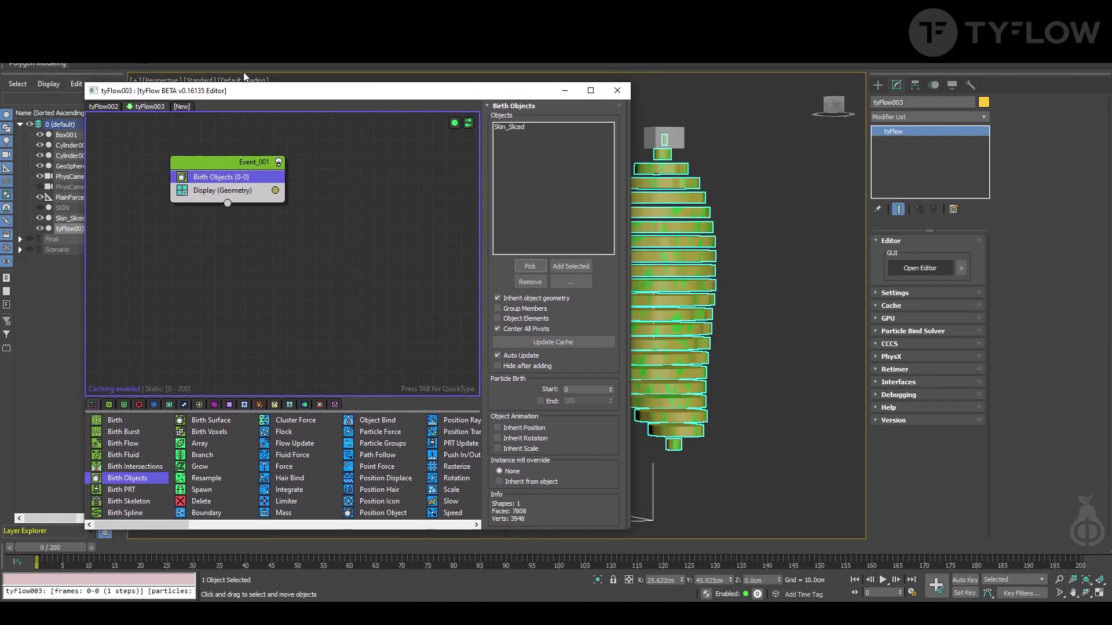
pyautogui.moveTo(252, 90); pyautogui.dragTo(282, 87)
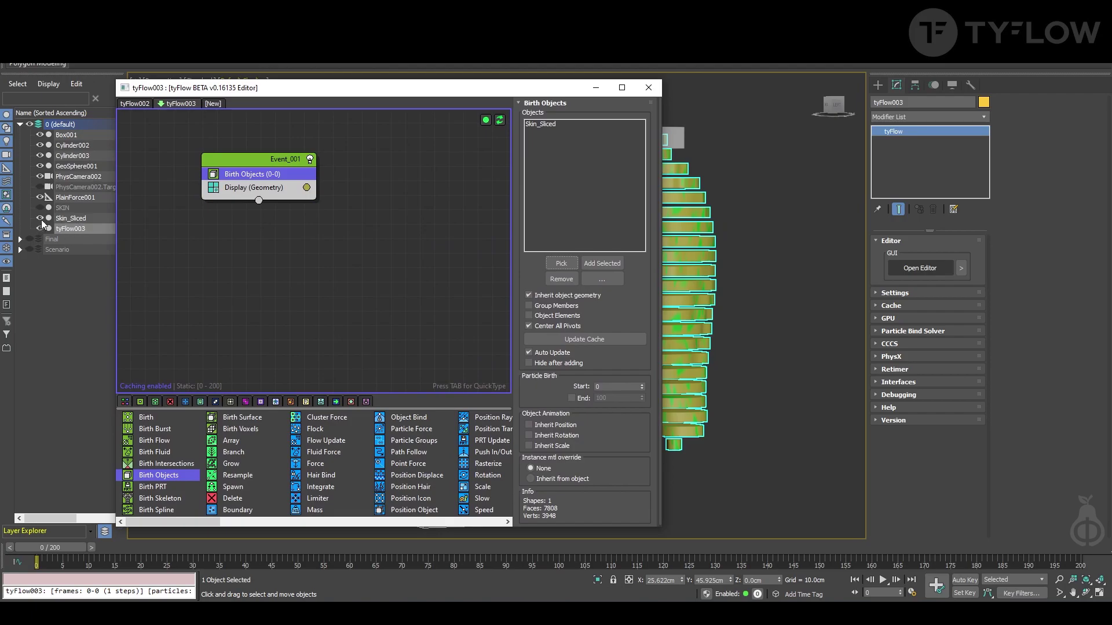
pyautogui.moveTo(520, 90); pyautogui.dragTo(432, 90)
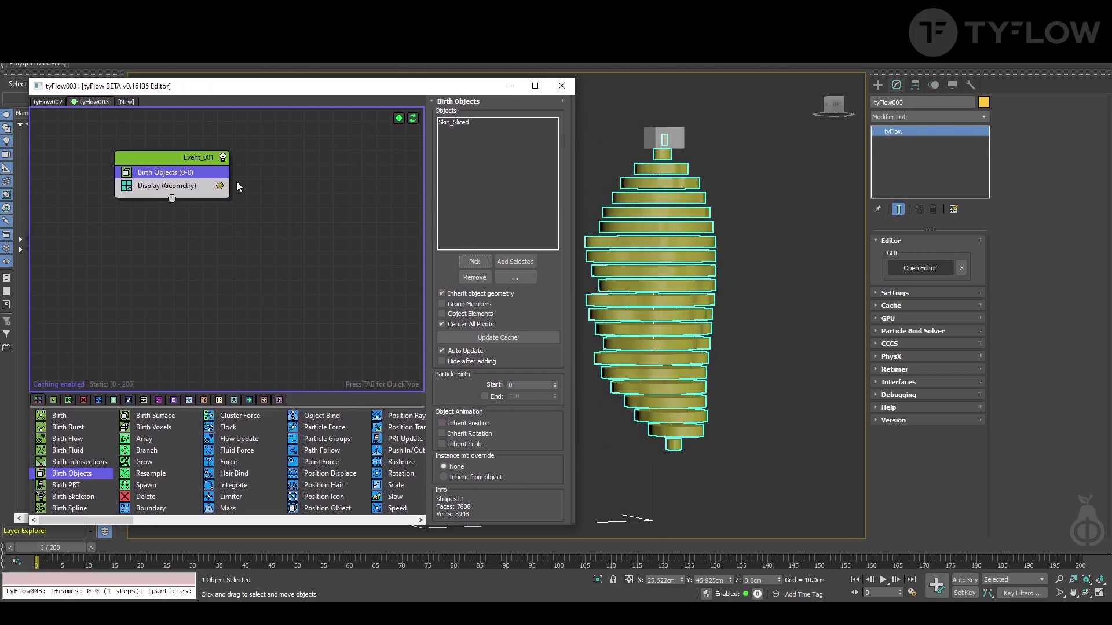
pyautogui.click(219, 188)
pyautogui.click(286, 225)
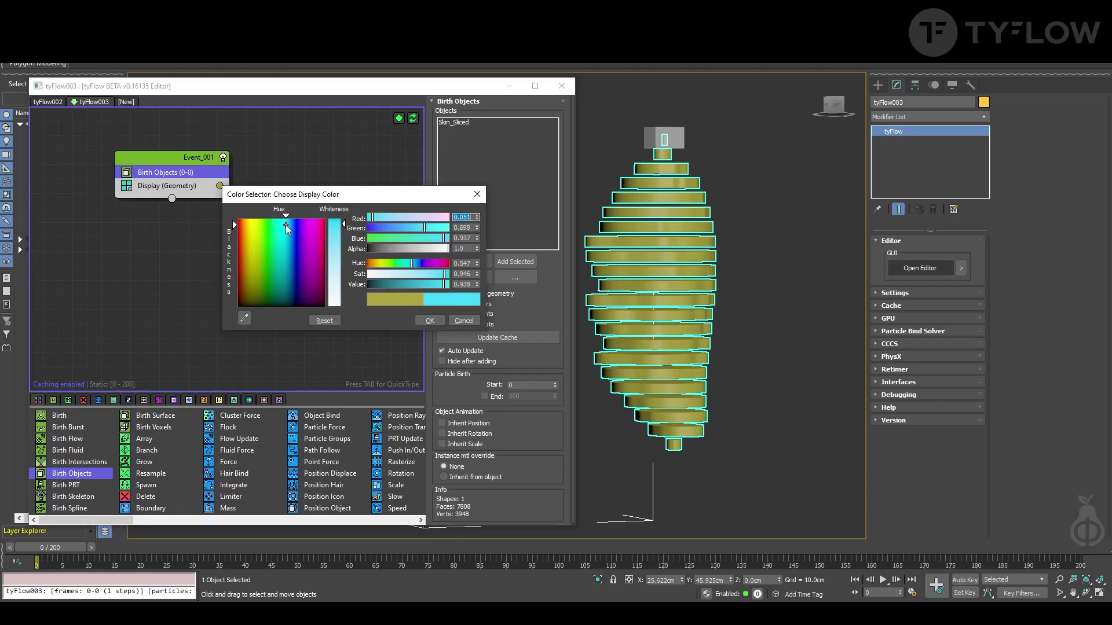
pyautogui.click(429, 321)
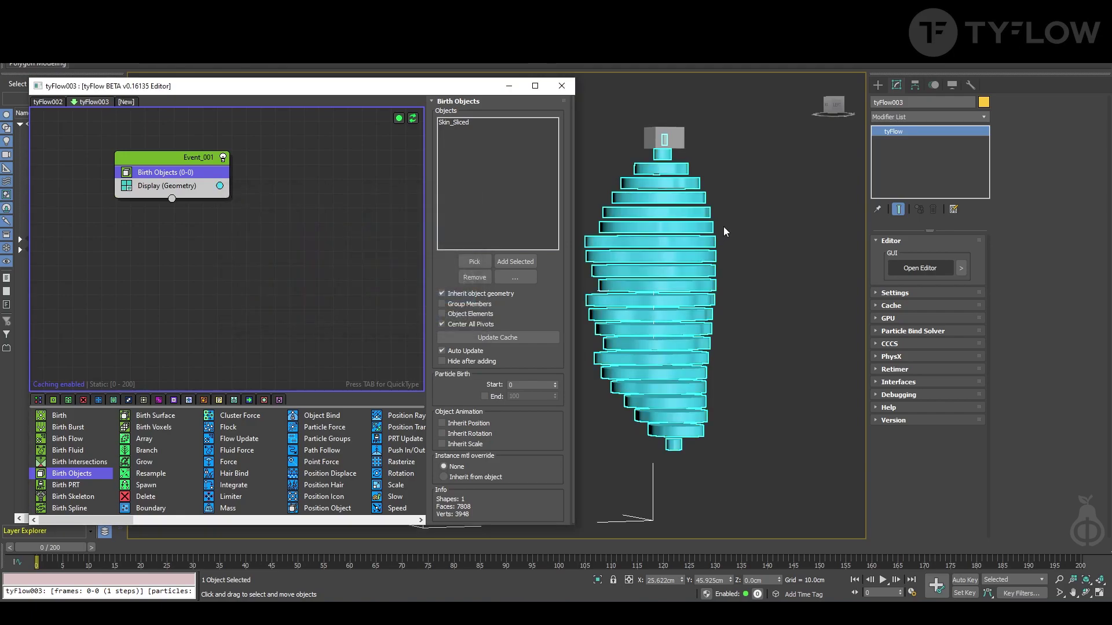
pyautogui.keyDown('alt'); pyautogui.moveTo(748, 206); pyautogui.dragTo(795, 171, button='middle'); pyautogui.keyUp('alt')
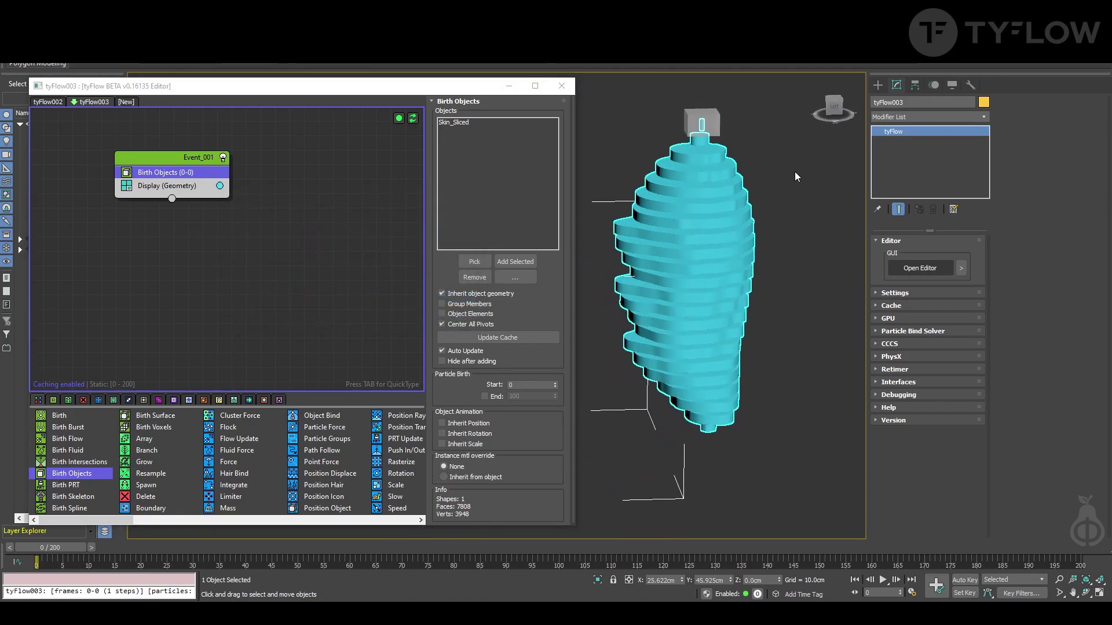
pyautogui.click(162, 170)
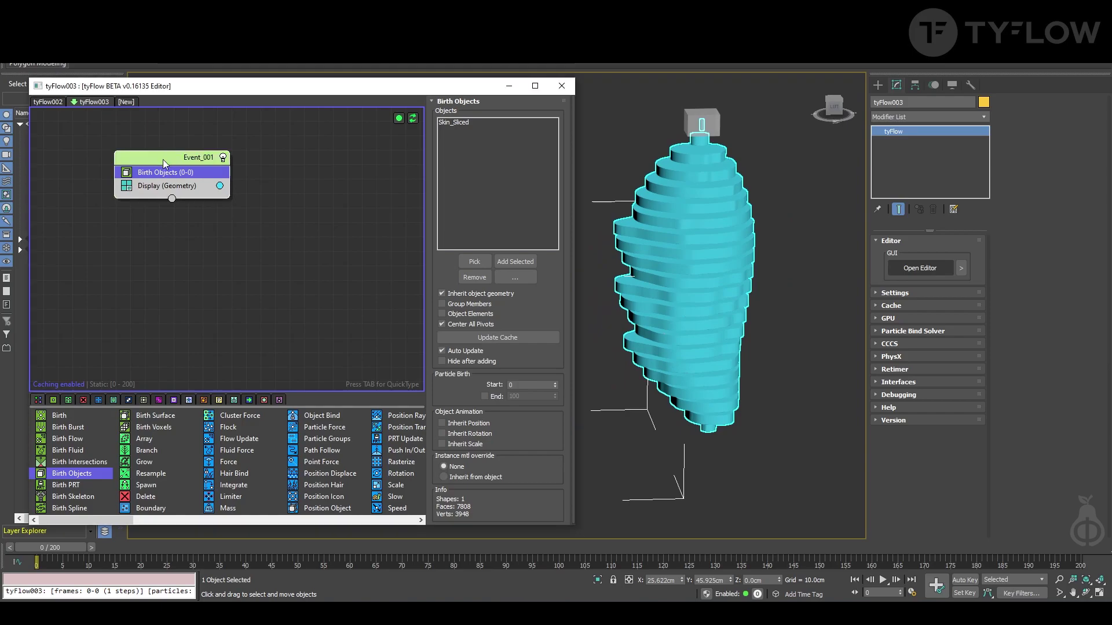
pyautogui.press('Tab')
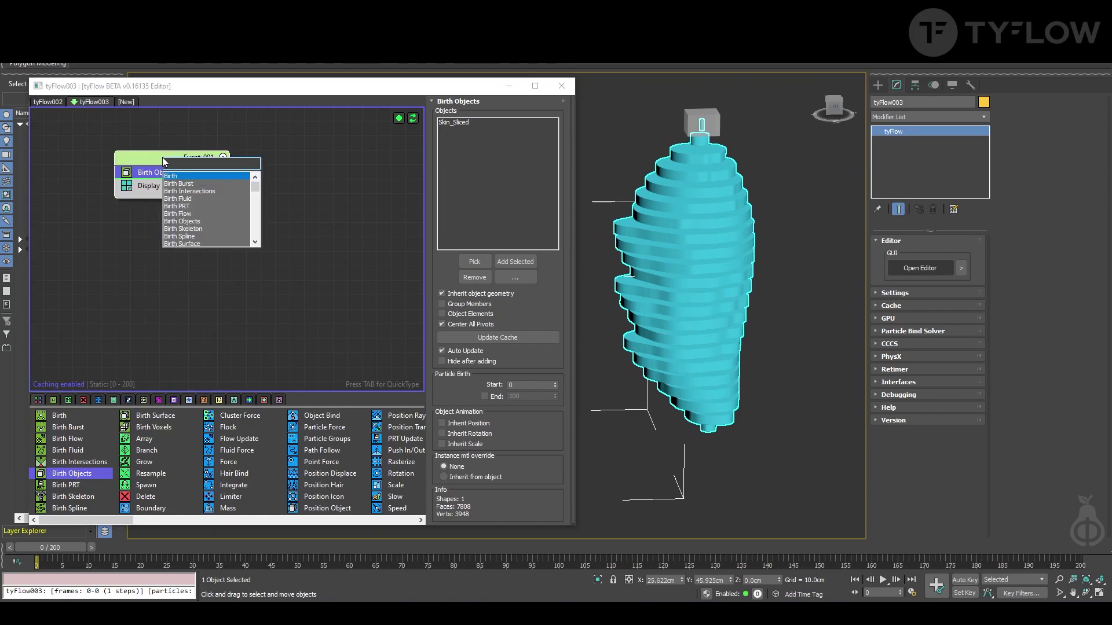
pyautogui.write('ele')
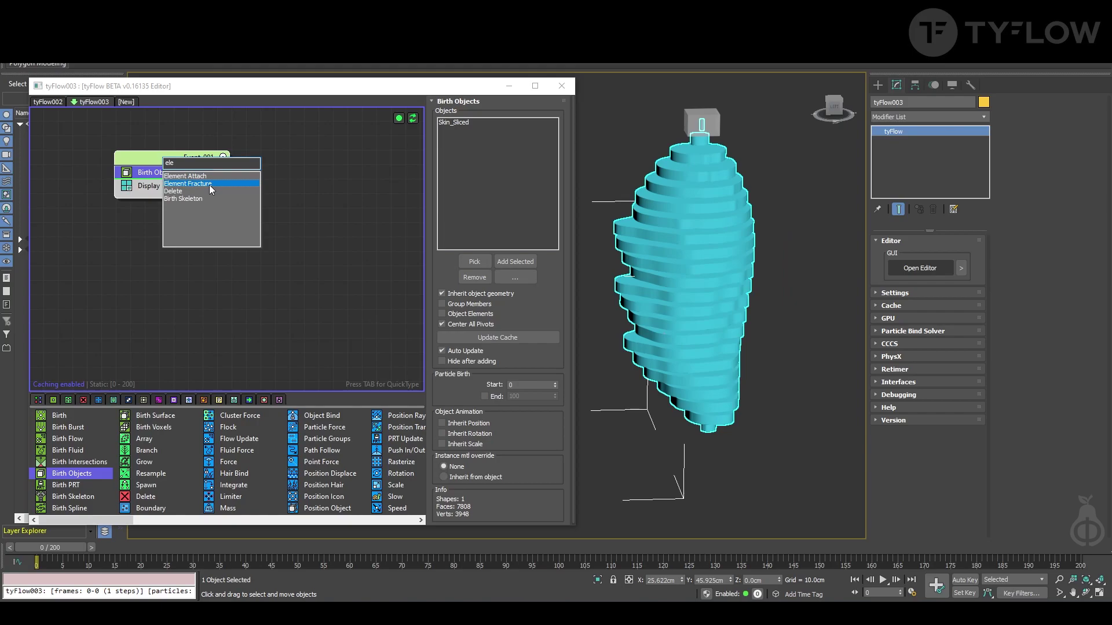
# Add Element Fracture to Event_001 and switch the display type to Large Dots
pyautogui.click(209, 184)
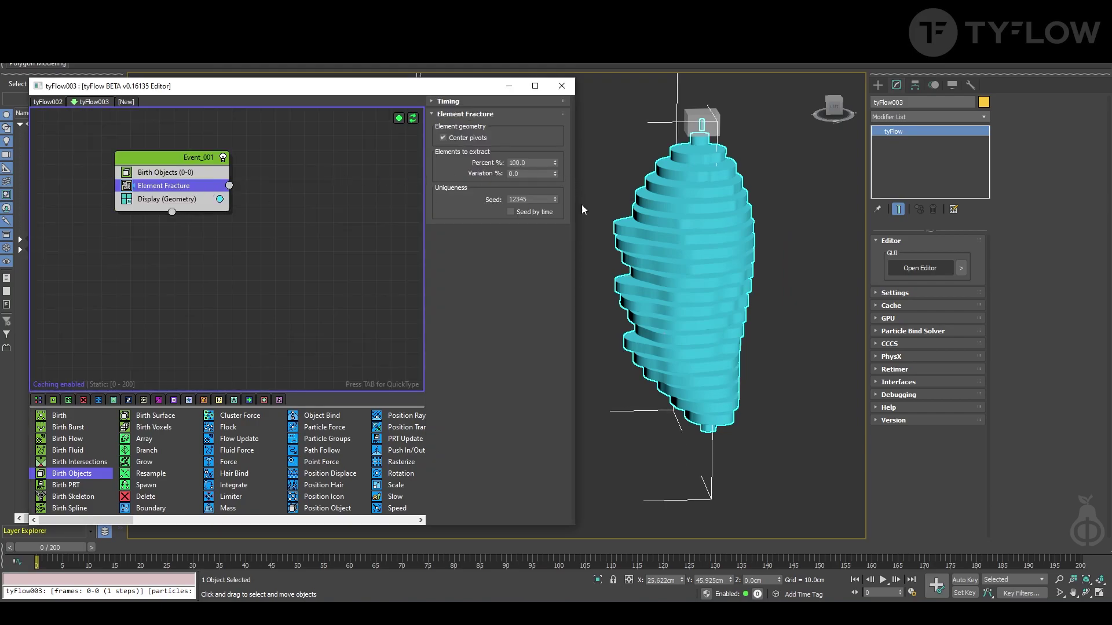
pyautogui.keyDown('alt'); pyautogui.moveTo(660, 140); pyautogui.dragTo(707, 114, button='middle'); pyautogui.keyUp('alt')
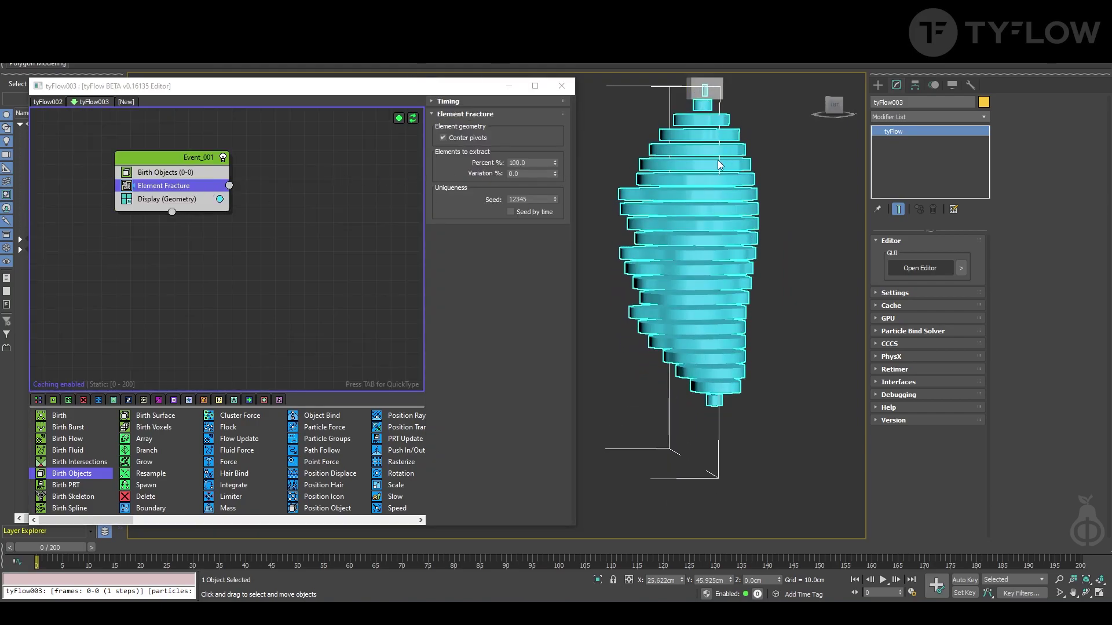
pyautogui.click(153, 199)
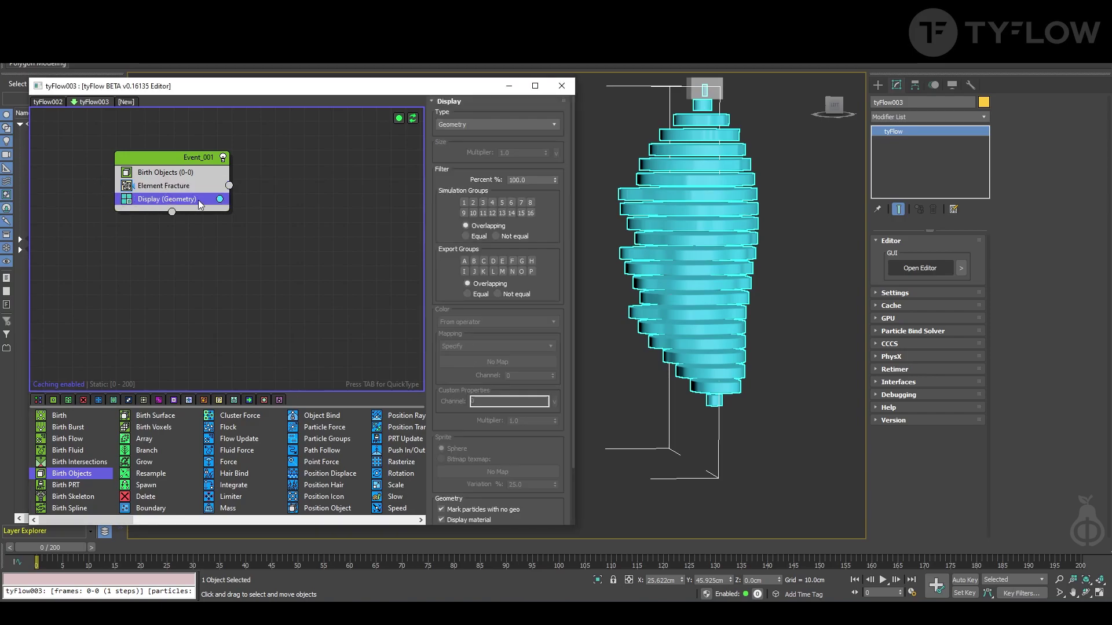
pyautogui.click(499, 128)
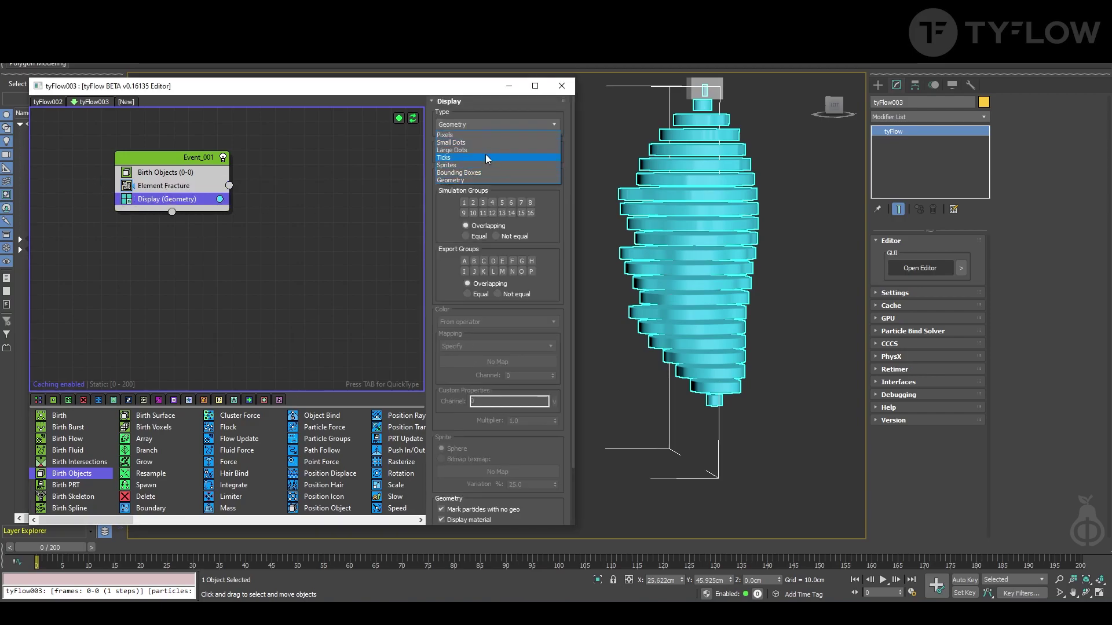
pyautogui.click(485, 149)
# Disable Element Fracture and inspect the hanging objects in the viewport
pyautogui.click(128, 186)
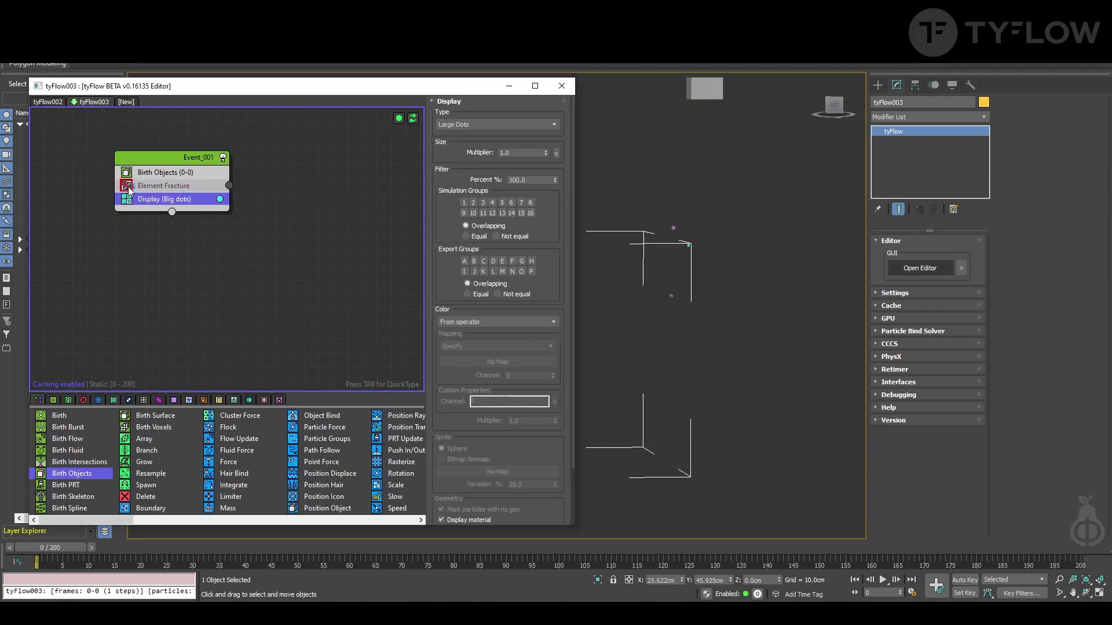
pyautogui.moveTo(734, 317)
pyautogui.keyDown('alt'); pyautogui.mouseDown(button='middle')
pyautogui.moveTo(731, 328)
pyautogui.moveTo(736, 234)
pyautogui.mouseUp(button='middle'); pyautogui.keyUp('alt')
pyautogui.click(730, 327)
pyautogui.moveTo(726, 252); pyautogui.dragTo(729, 305)
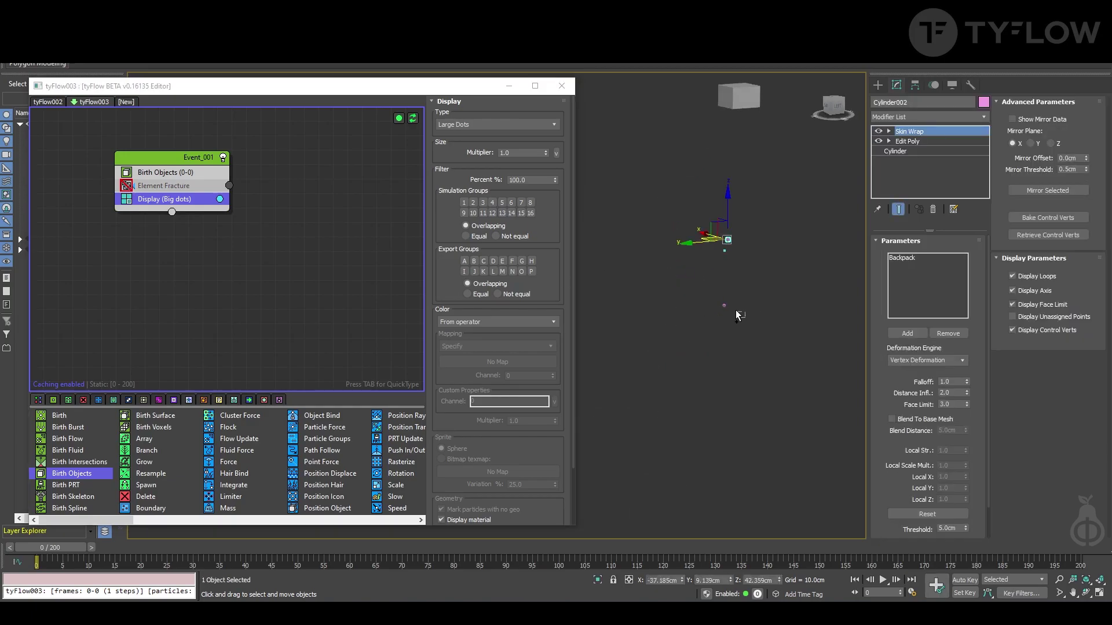
pyautogui.rightClick(723, 300)
pyautogui.click(746, 307)
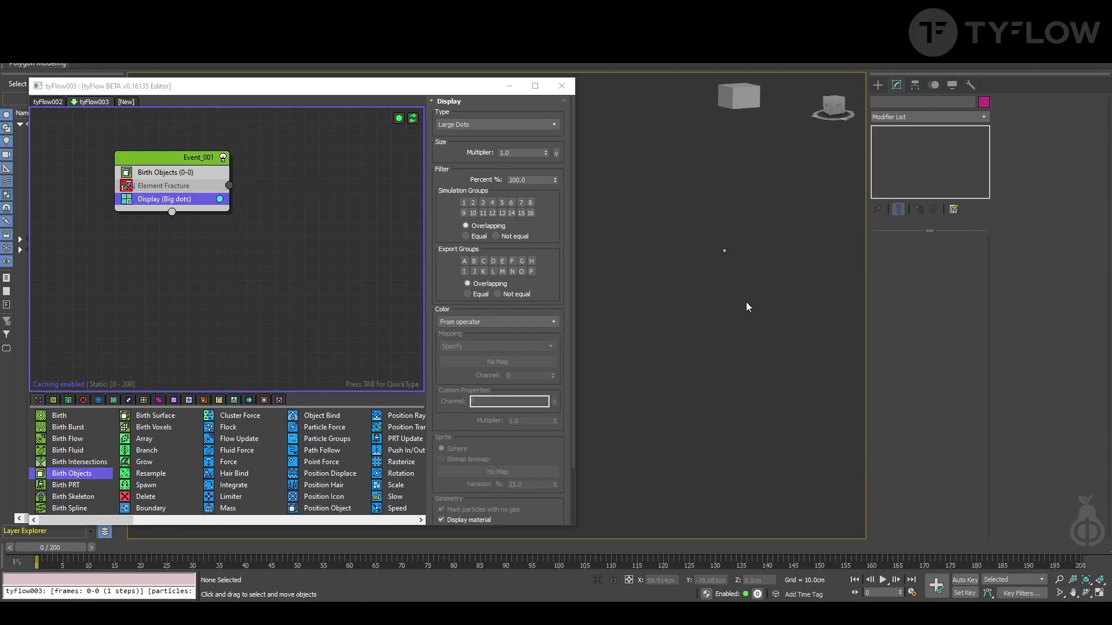
# Re-enable Element Fracture and set the display type back to Geometry
pyautogui.click(125, 187)
pyautogui.click(153, 187)
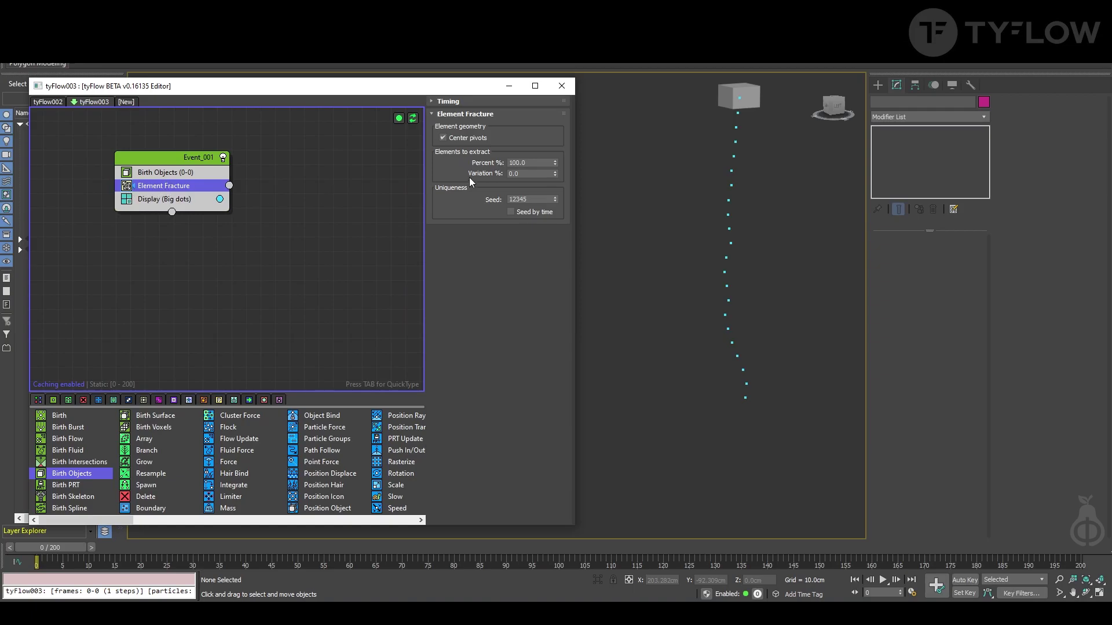
pyautogui.click(188, 204)
pyautogui.click(487, 124)
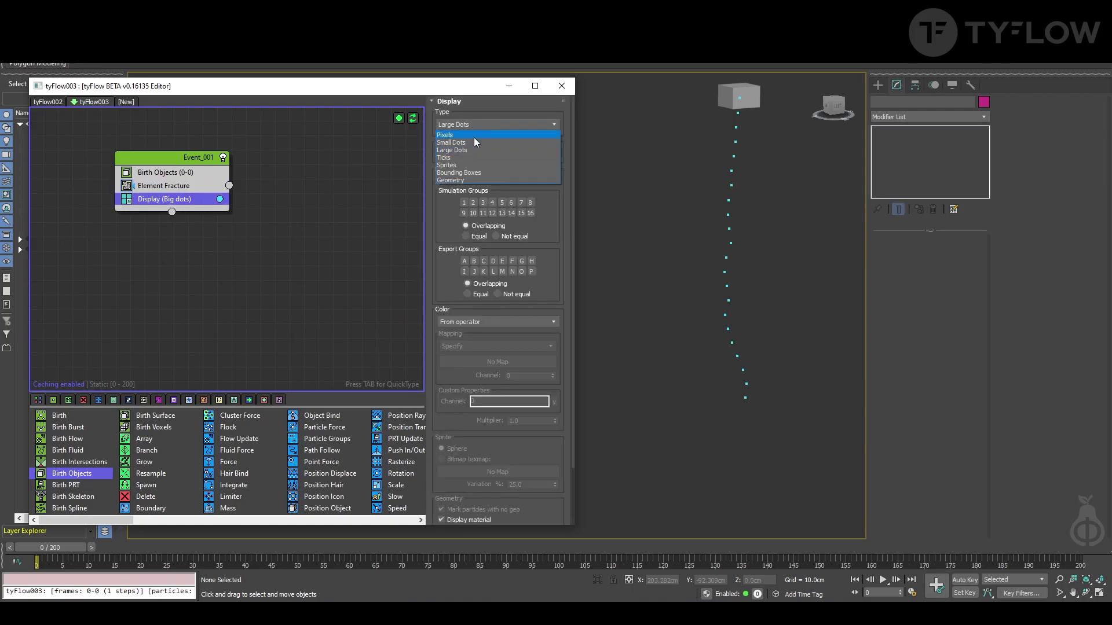
pyautogui.click(474, 180)
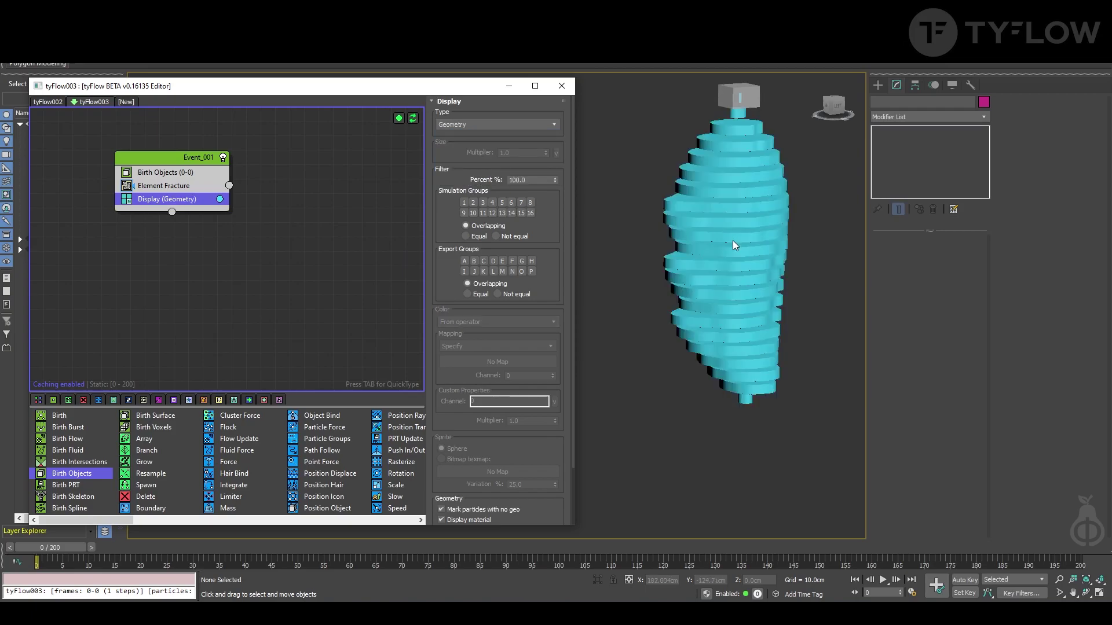
# Add Send Out to Event_001 and wire it into a new Event_002
pyautogui.press('Tab')
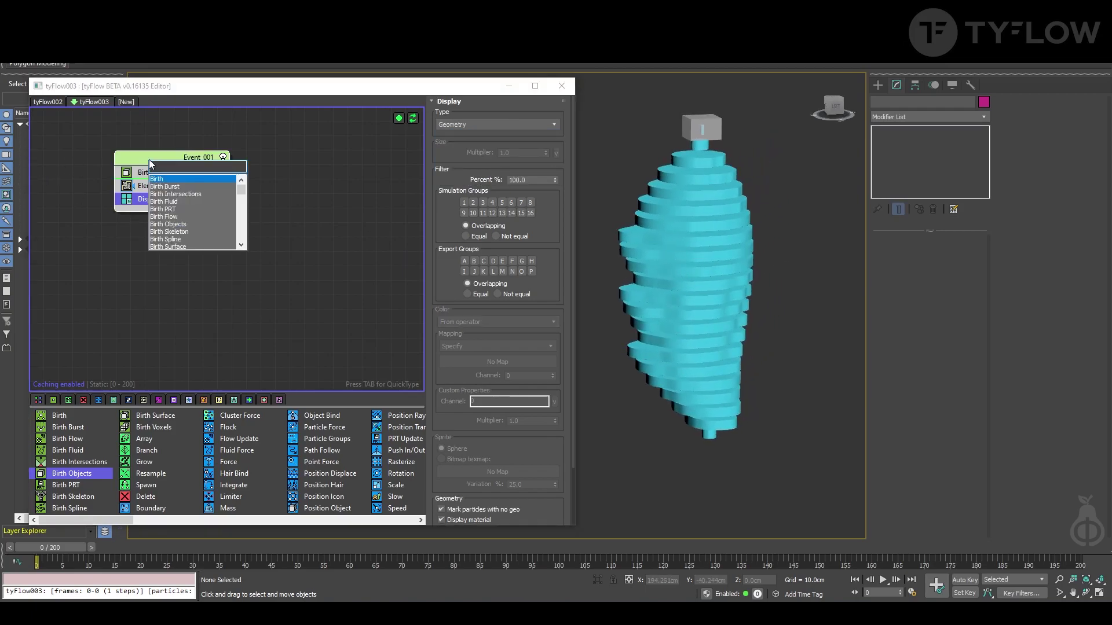
pyautogui.write('send')
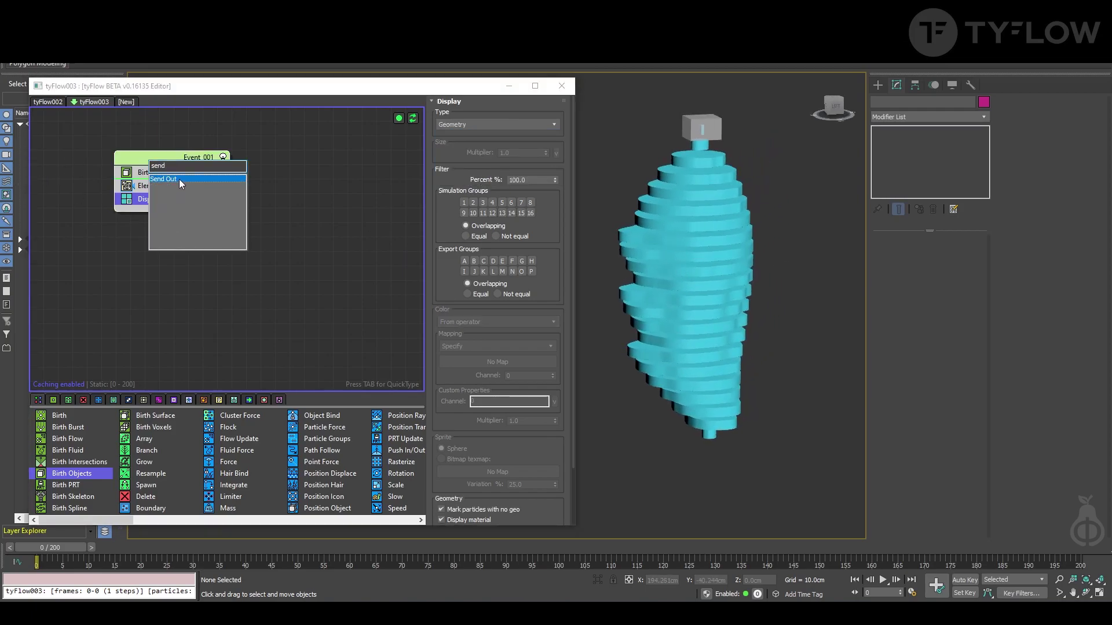
pyautogui.click(179, 179)
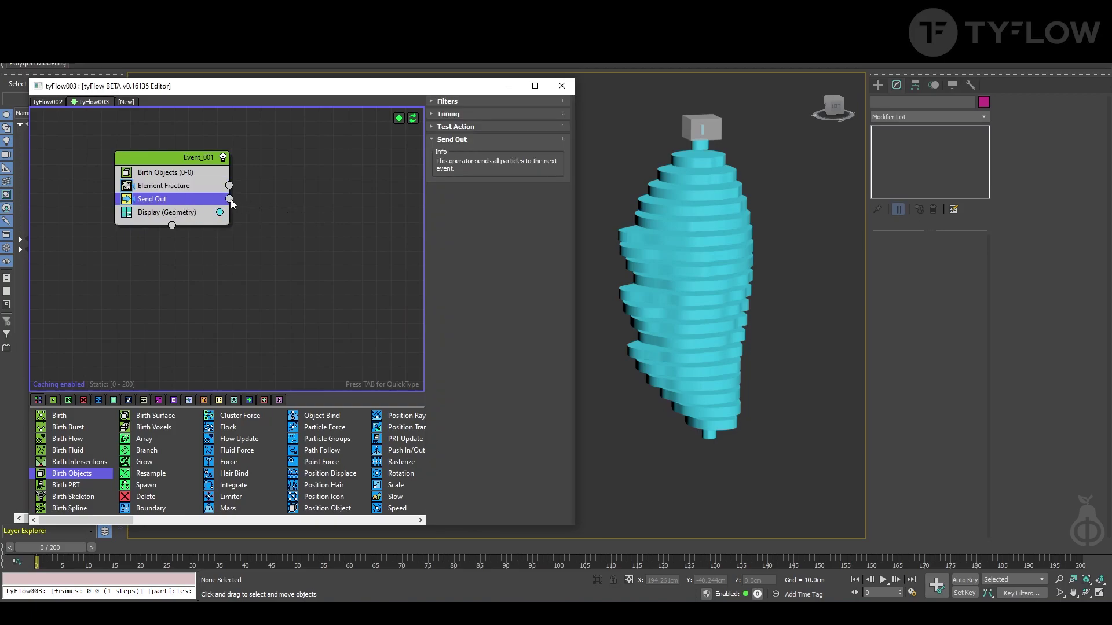
pyautogui.moveTo(348, 234); pyautogui.dragTo(276, 248)
pyautogui.click(371, 239)
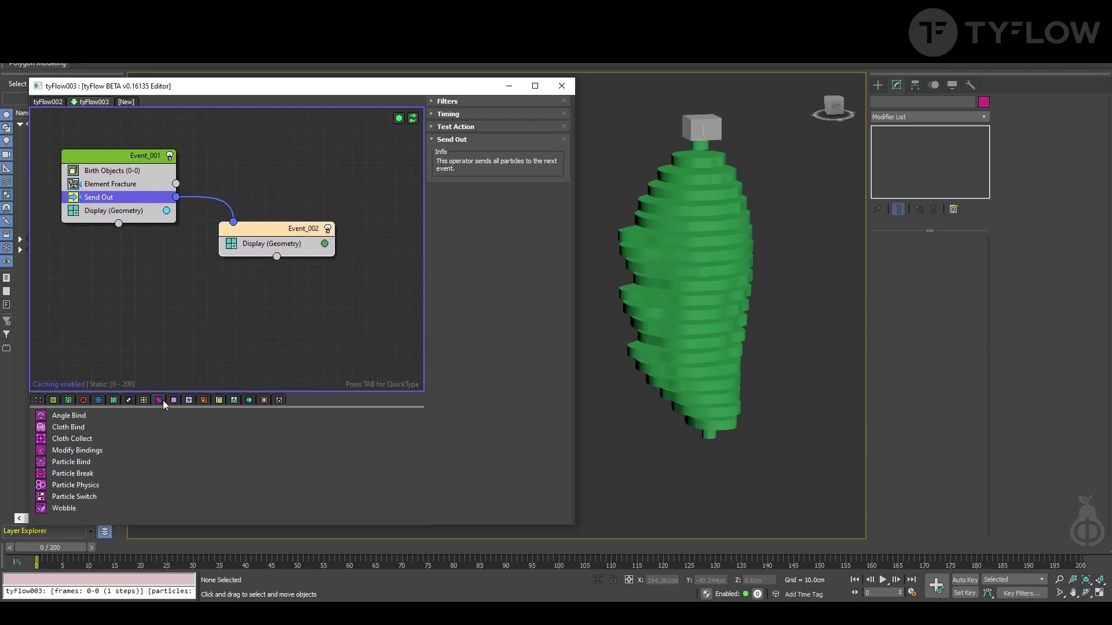
pyautogui.click(227, 307)
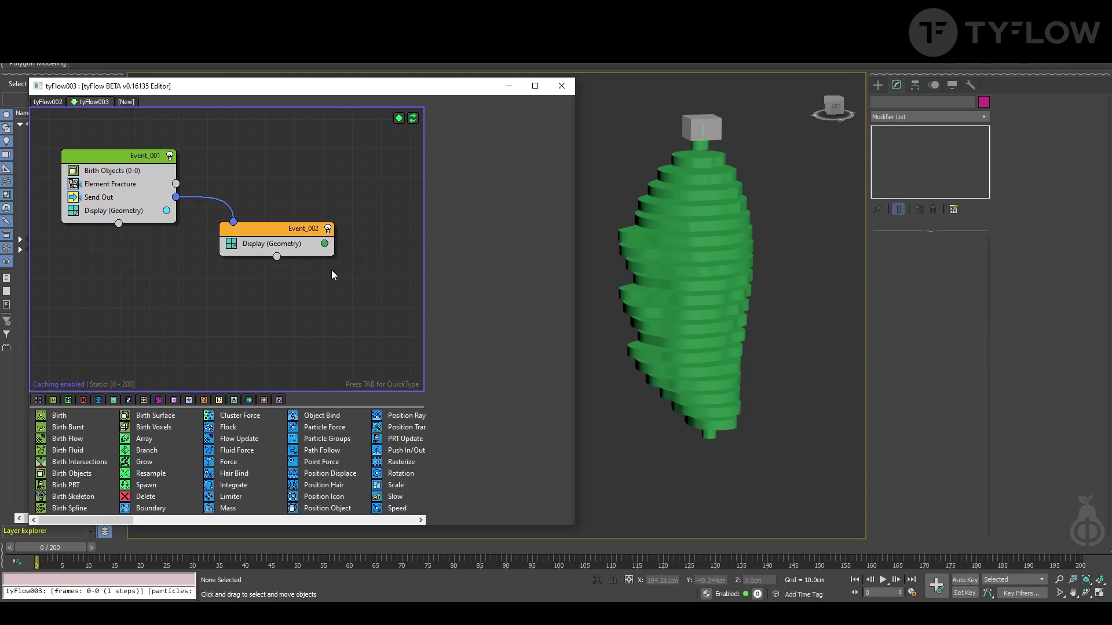
pyautogui.press('Tab')
pyautogui.write('phy')
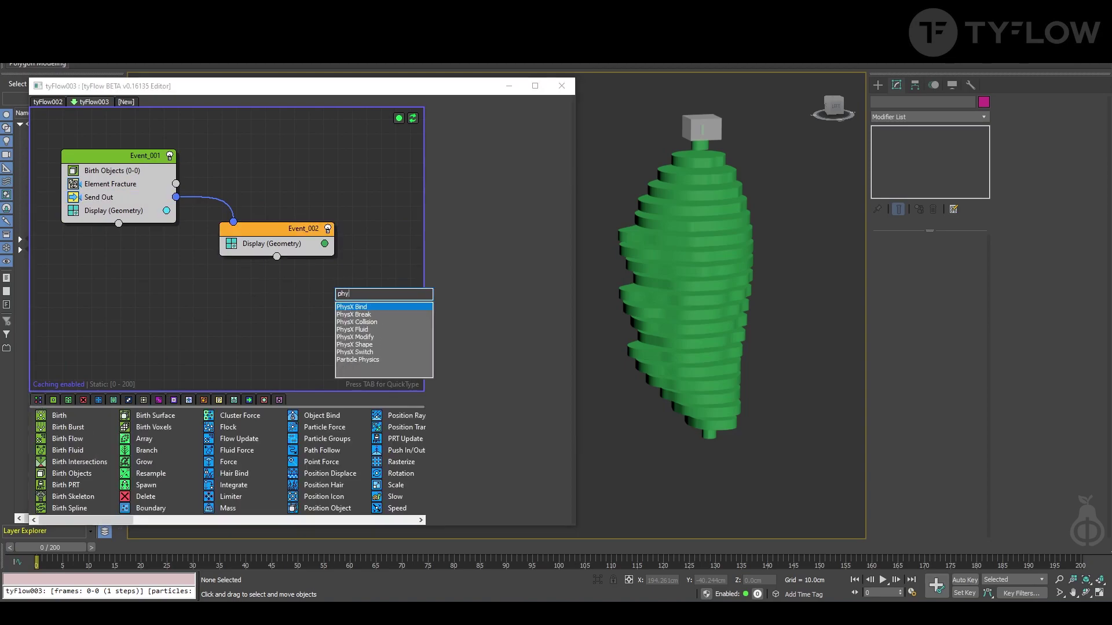
# Move a Convex Hull PhysX Shape into Event_002 and delete the leftover Event_003
pyautogui.click(378, 344)
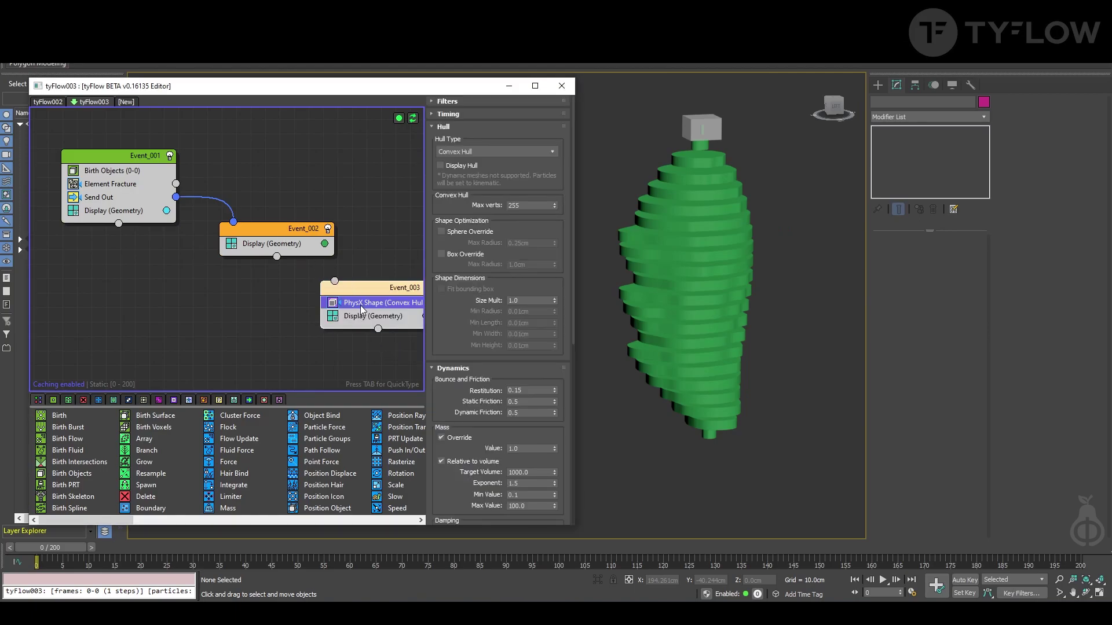
pyautogui.moveTo(361, 308)
pyautogui.mouseDown()
pyautogui.moveTo(286, 245)
pyautogui.moveTo(292, 234)
pyautogui.mouseUp()
pyautogui.click(320, 291)
pyautogui.press('Delete')
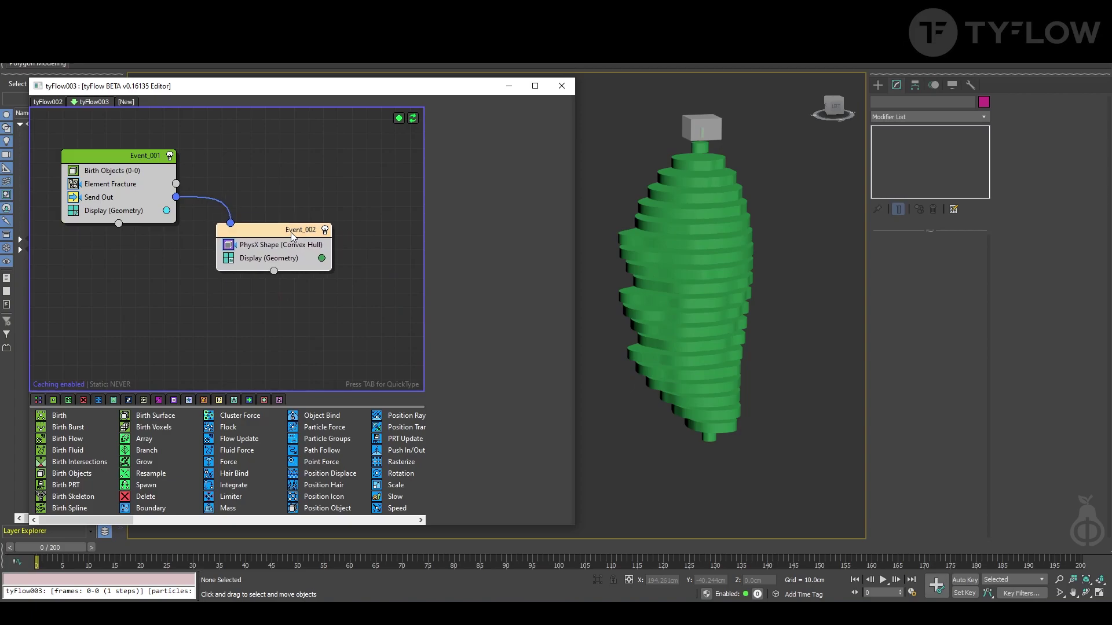
pyautogui.click(297, 245)
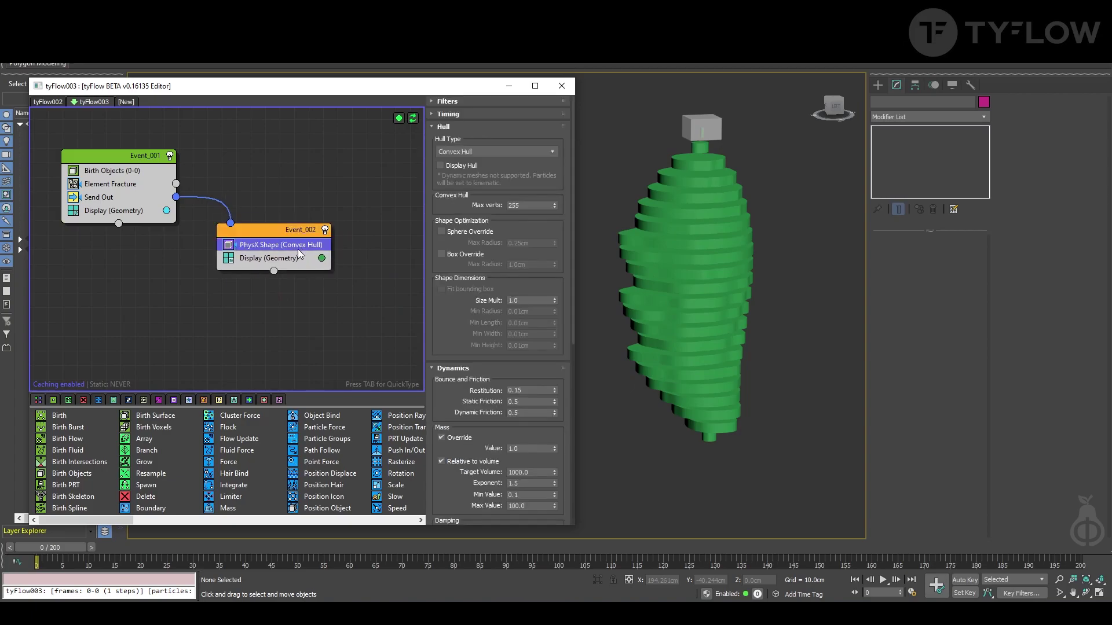
pyautogui.click(280, 230)
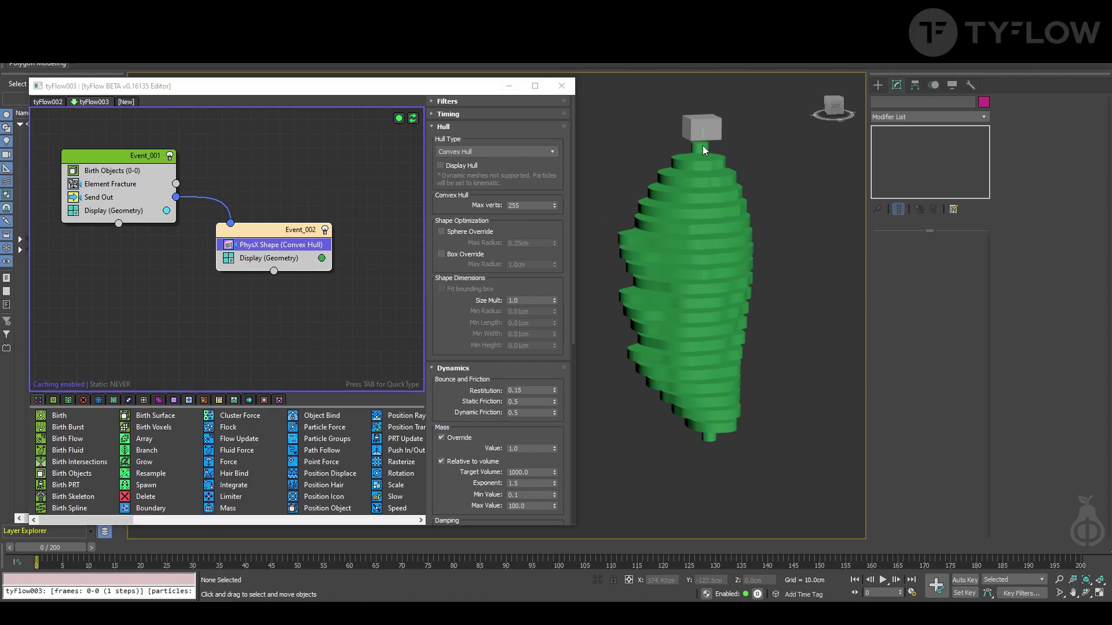
pyautogui.moveTo(703, 144)
pyautogui.keyDown('alt'); pyautogui.mouseDown(button='middle')
pyautogui.moveTo(708, 155)
pyautogui.moveTo(698, 135)
pyautogui.mouseUp(button='middle'); pyautogui.keyUp('alt')
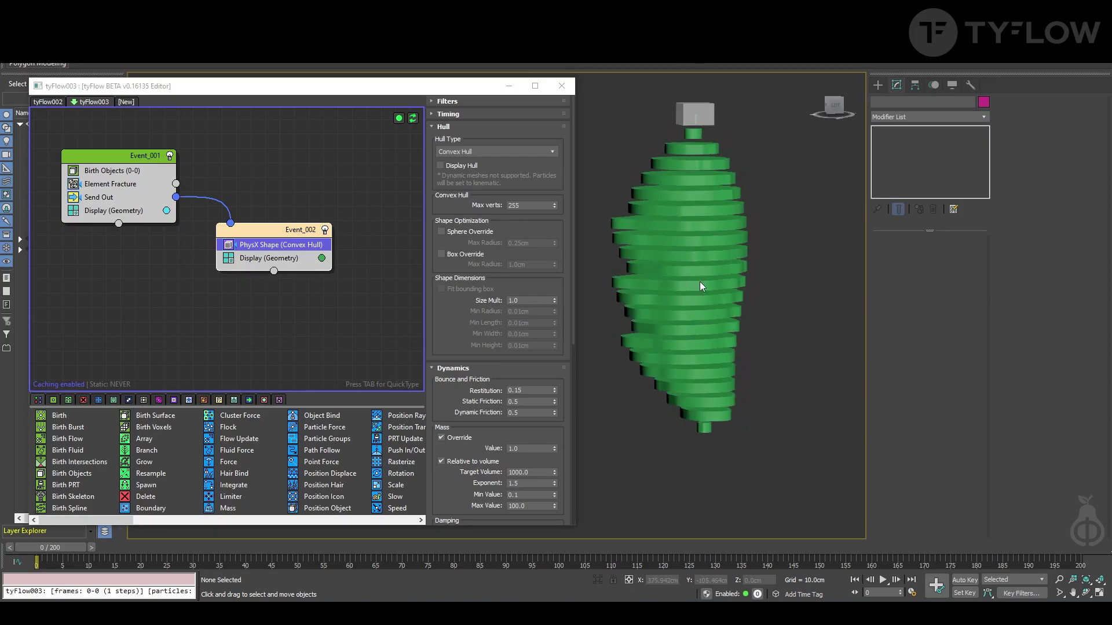
pyautogui.press('Tab')
pyautogui.write('bind')
# Add PhysX Bind below PhysX Shape in Event_002 and scrub the first frames
pyautogui.click(300, 253)
pyautogui.moveTo(286, 244); pyautogui.dragTo(279, 268)
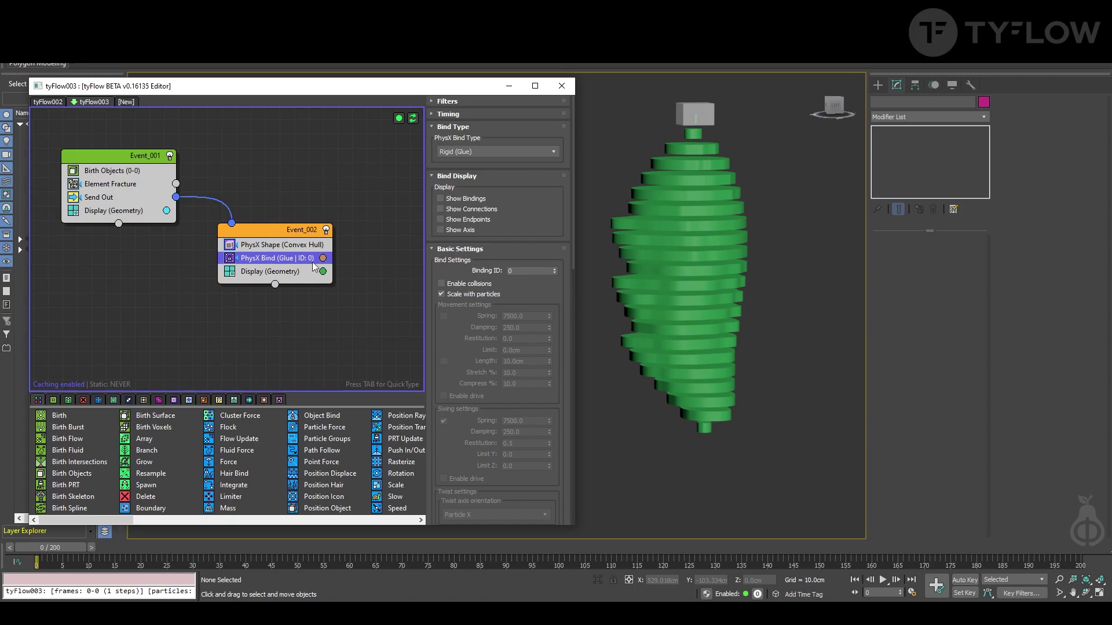
pyautogui.click(643, 287)
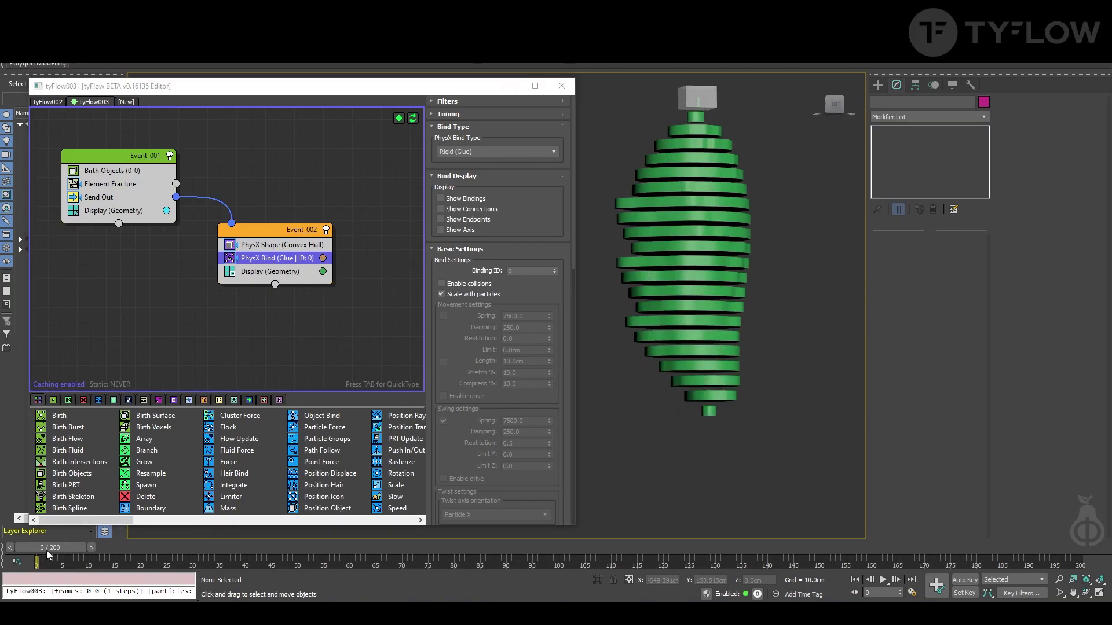
pyautogui.moveTo(47, 556); pyautogui.dragTo(76, 527)
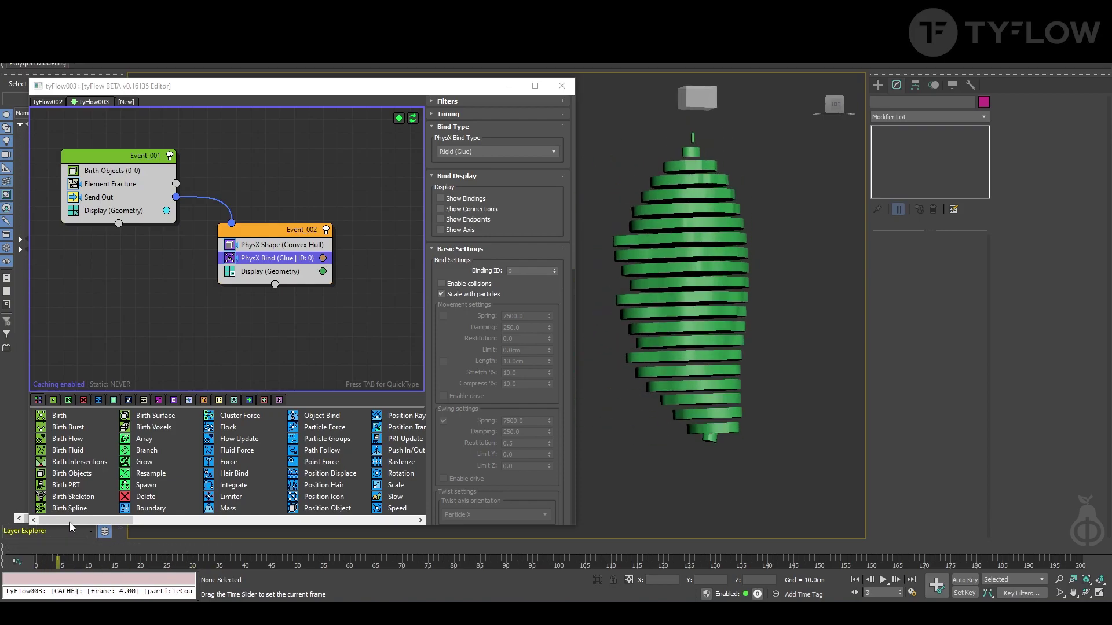
pyautogui.moveTo(76, 527)
pyautogui.mouseDown()
pyautogui.moveTo(88, 525)
pyautogui.moveTo(17, 522)
pyautogui.mouseUp()
# Disable the glue bind to watch the discs fall apart, then restore it and rewind to frame 0
pyautogui.click(230, 258)
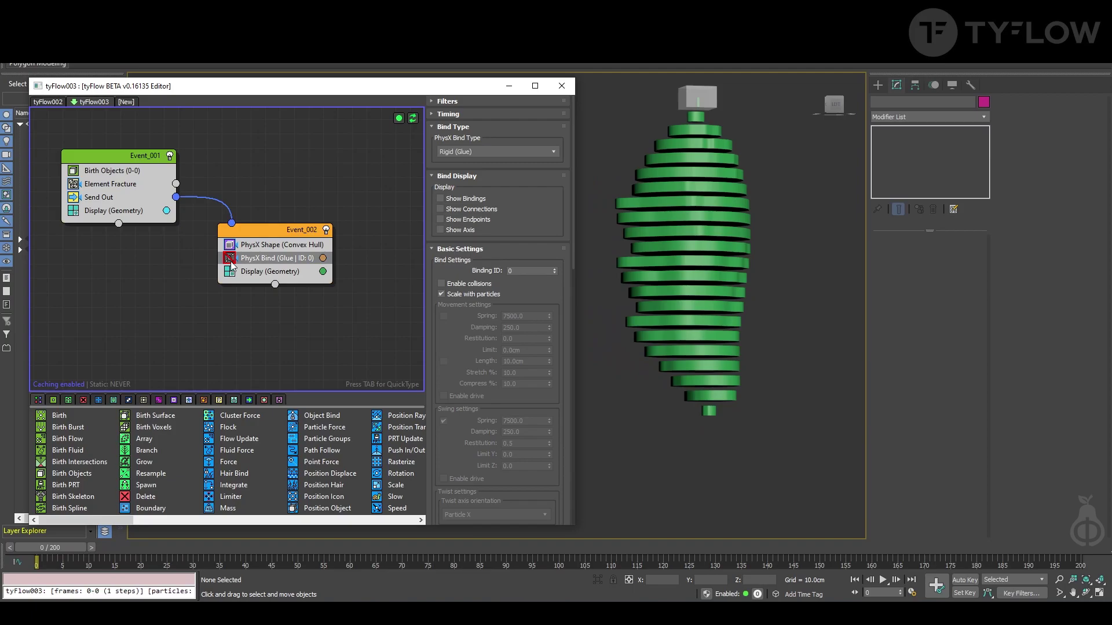
pyautogui.moveTo(66, 549); pyautogui.dragTo(417, 498)
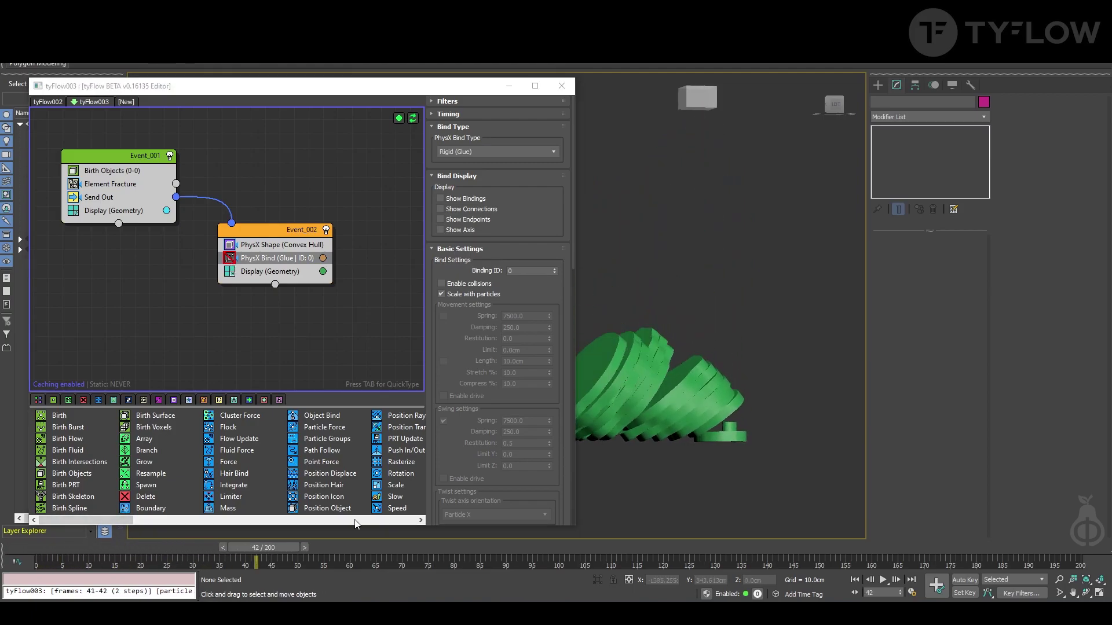
pyautogui.moveTo(87, 547); pyautogui.dragTo(37, 550)
pyautogui.click(250, 261)
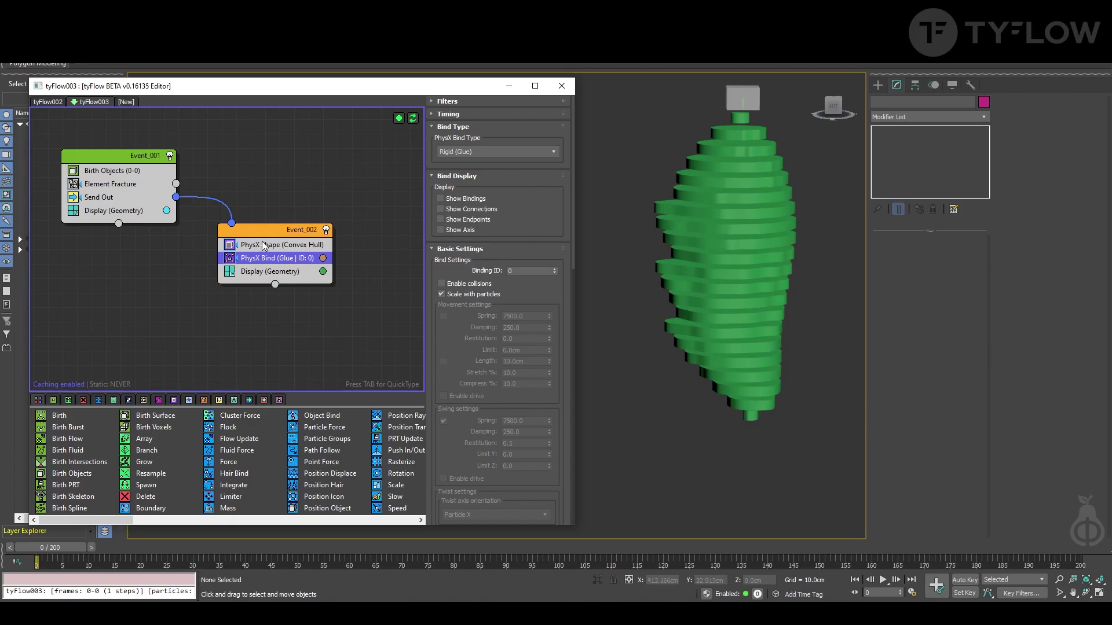
pyautogui.moveTo(263, 245); pyautogui.dragTo(255, 247)
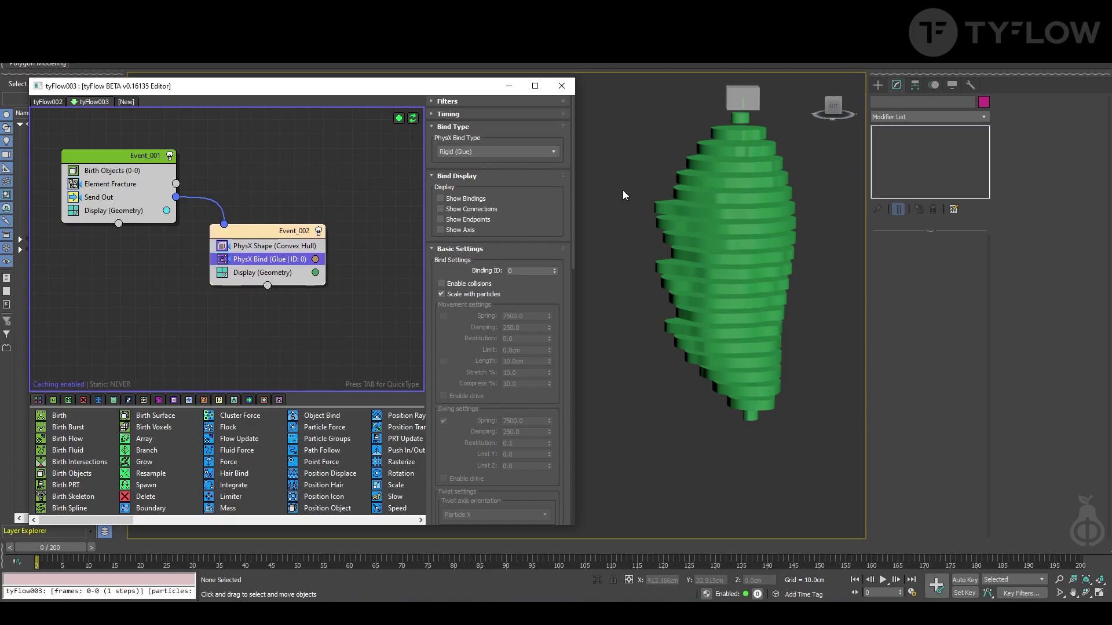
pyautogui.moveTo(39, 549); pyautogui.dragTo(32, 560)
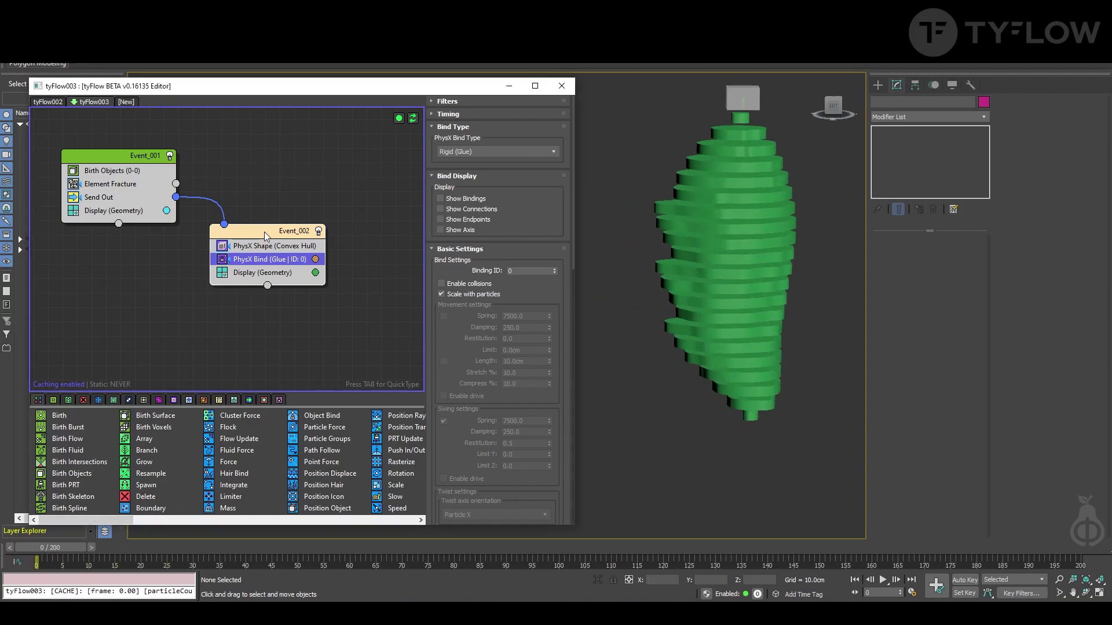
# Add a Surface Test operator to Event_002, placed below the PhysX Bind
pyautogui.press('Tab')
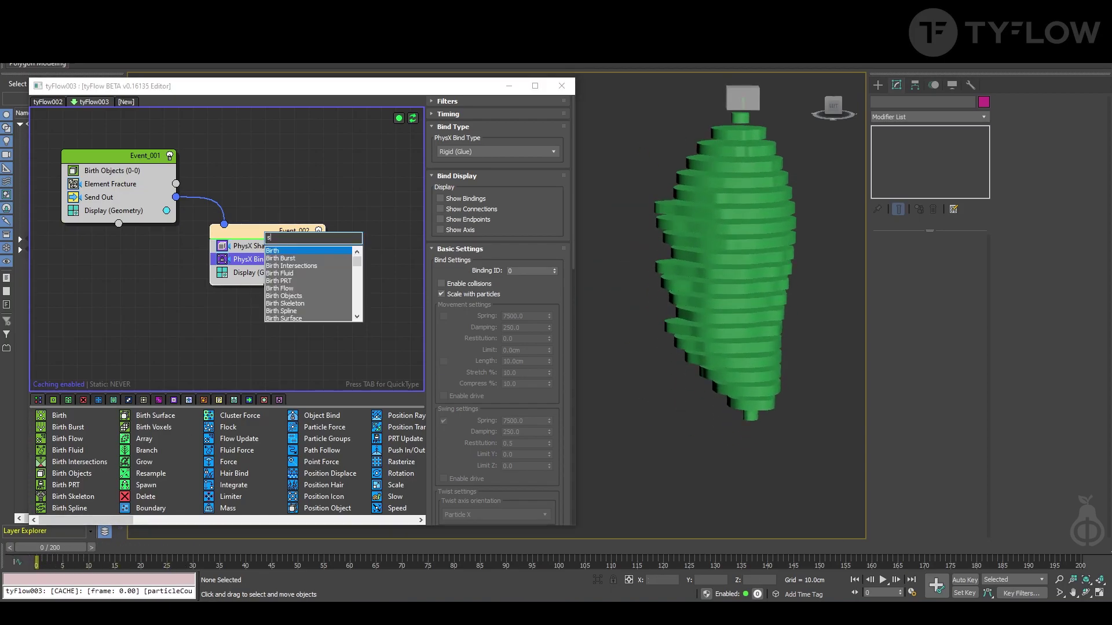
pyautogui.write('u')
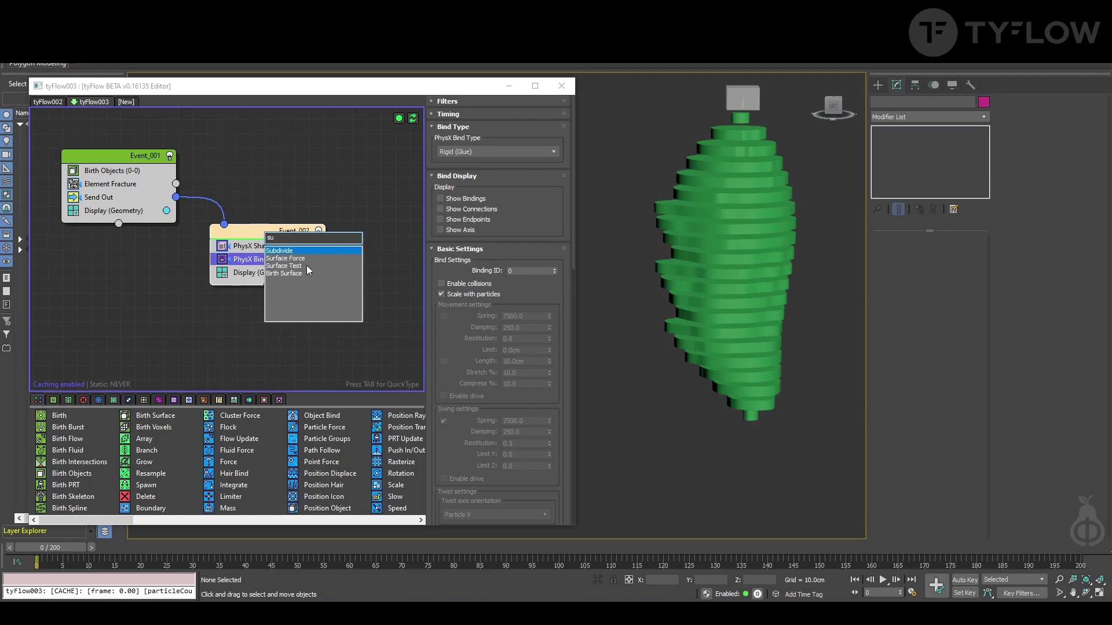
pyautogui.click(306, 266)
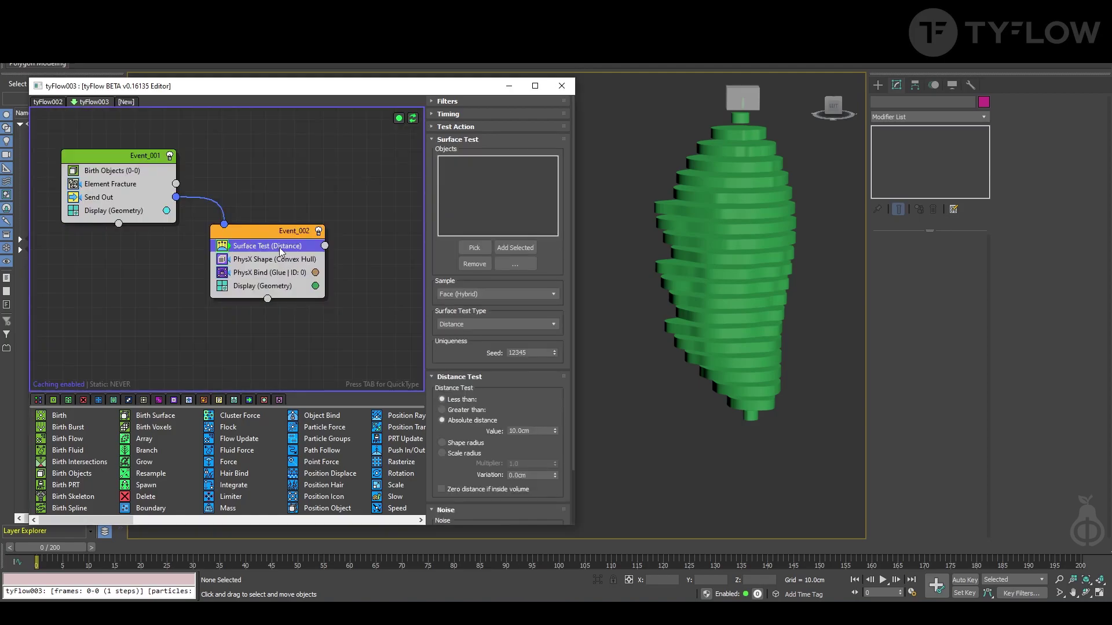
pyautogui.moveTo(280, 251); pyautogui.dragTo(276, 276)
# Set the Surface Test object to Box001 with test type Volume (Inside)
pyautogui.click(475, 248)
pyautogui.click(743, 95)
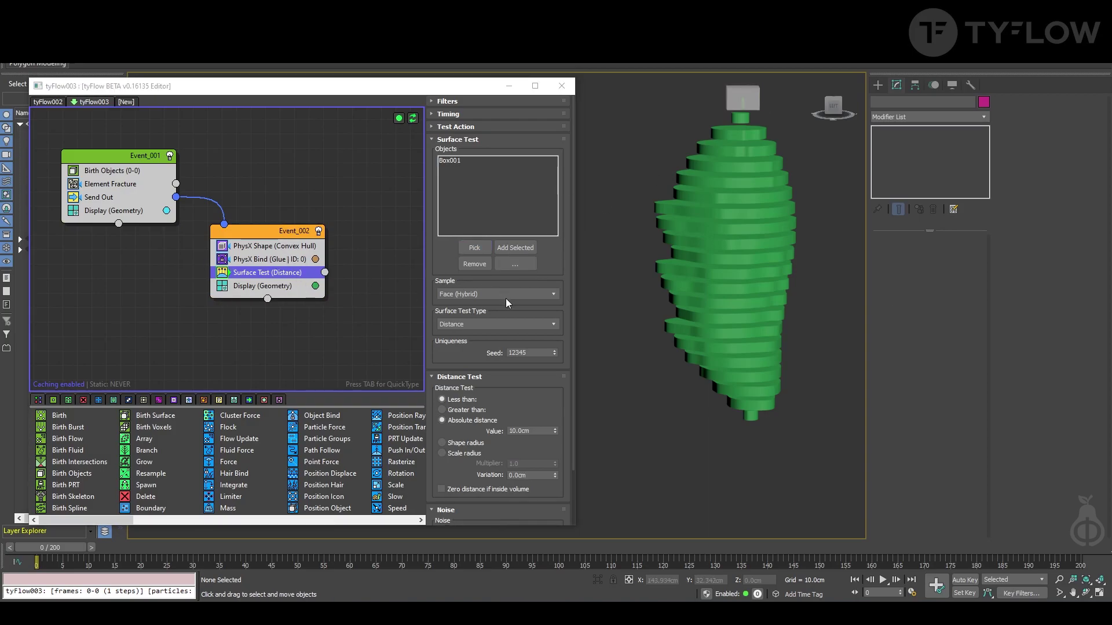
pyautogui.click(503, 324)
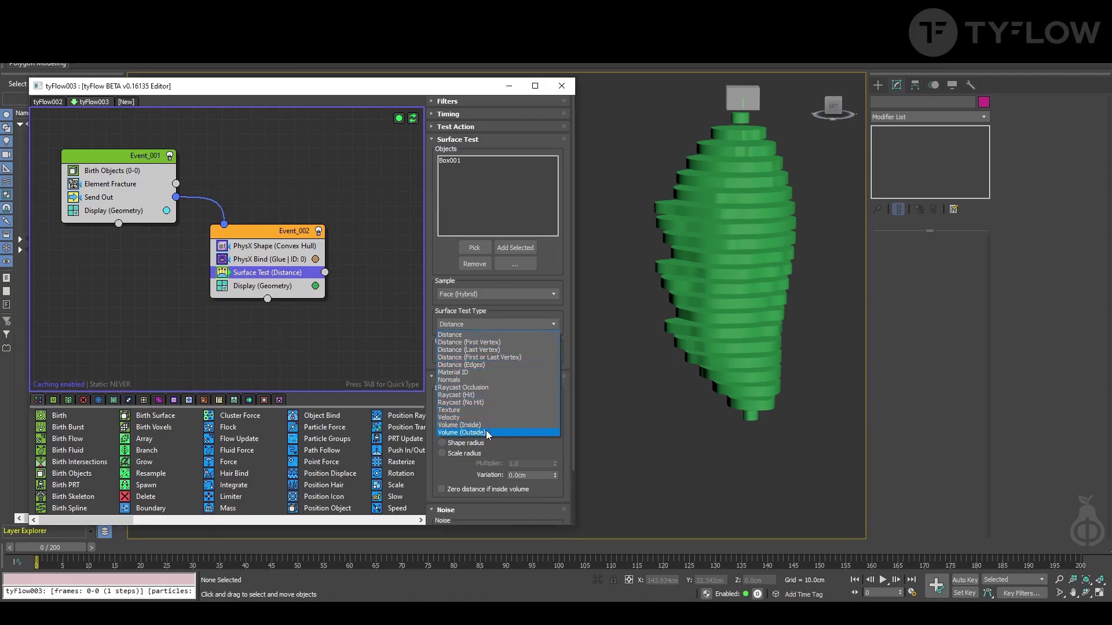
pyautogui.click(487, 427)
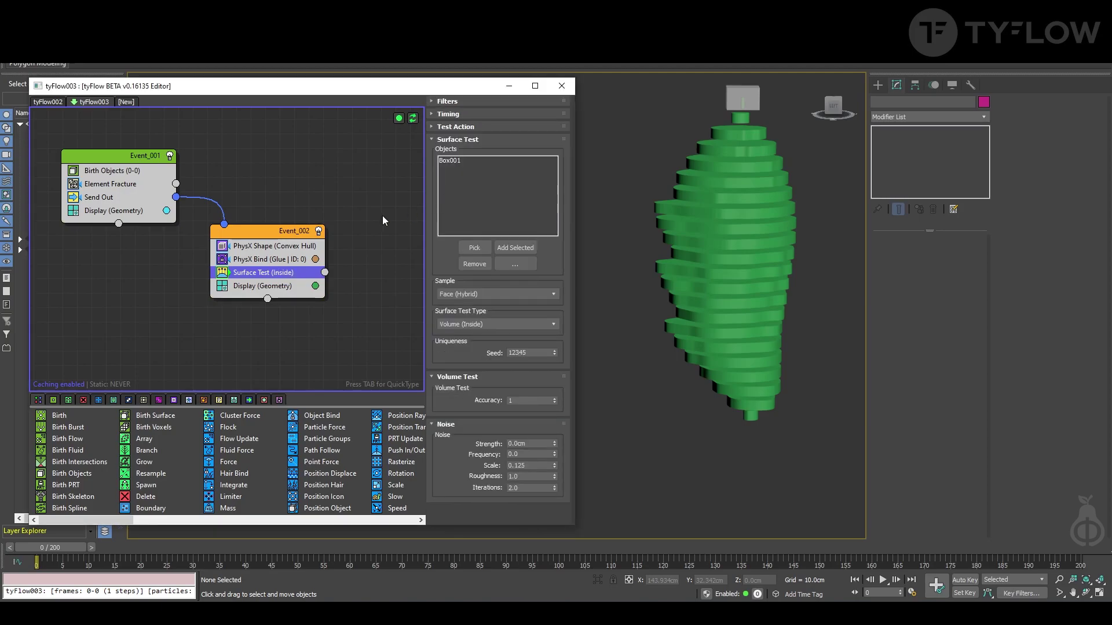
pyautogui.moveTo(264, 231); pyautogui.dragTo(249, 226)
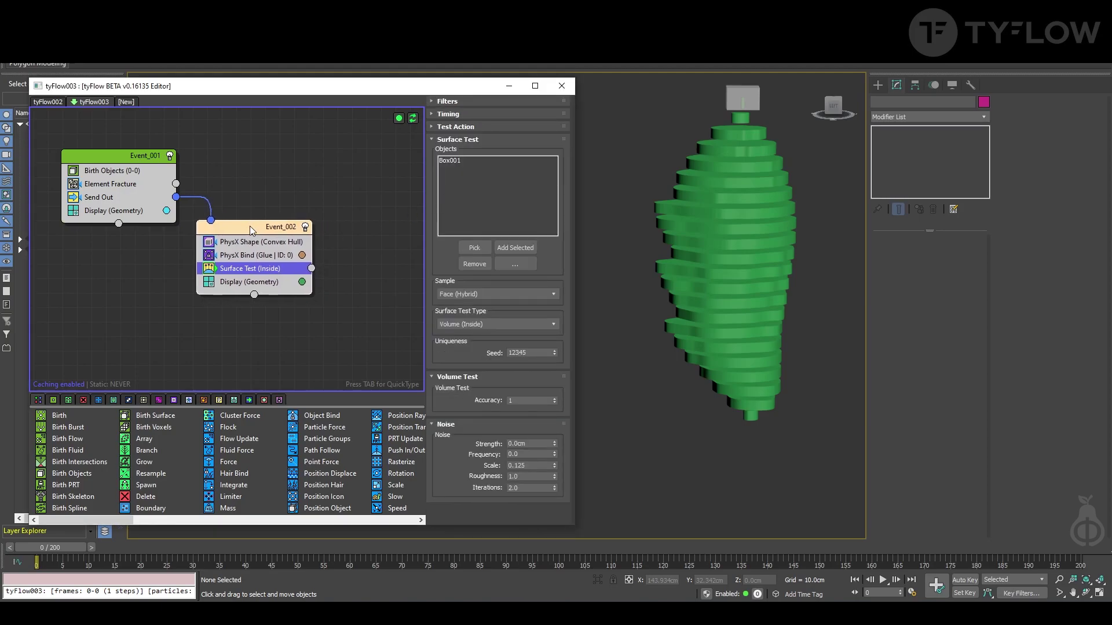
pyautogui.click(344, 270)
# Create Event_003 with a Kinematic PhysX Switch, fed from the Surface Test output
pyautogui.press('Tab')
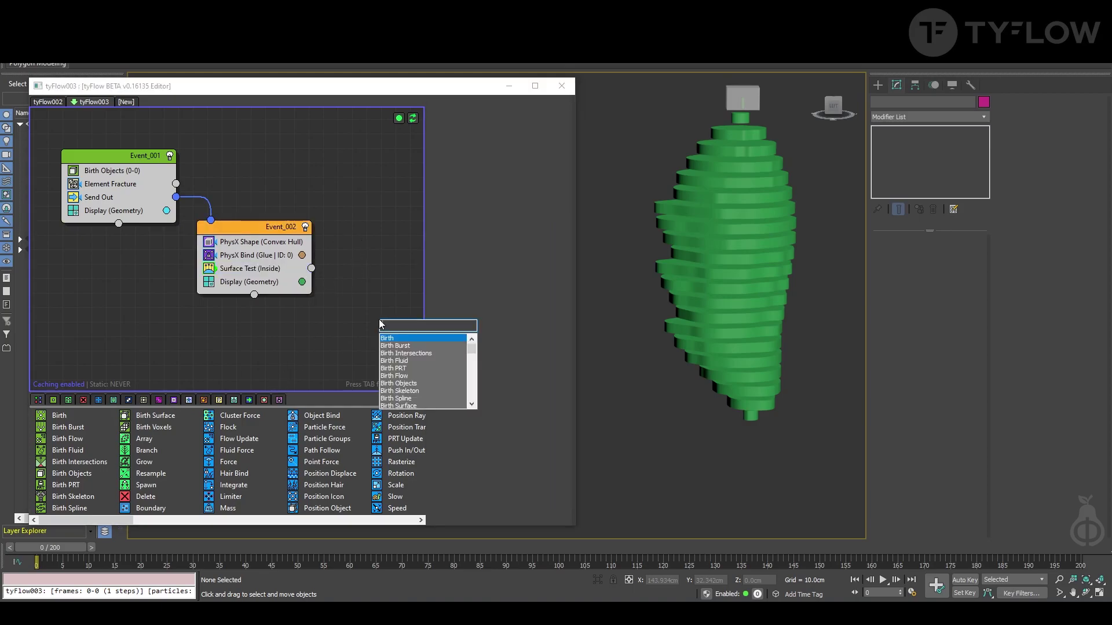
pyautogui.write('plhy')
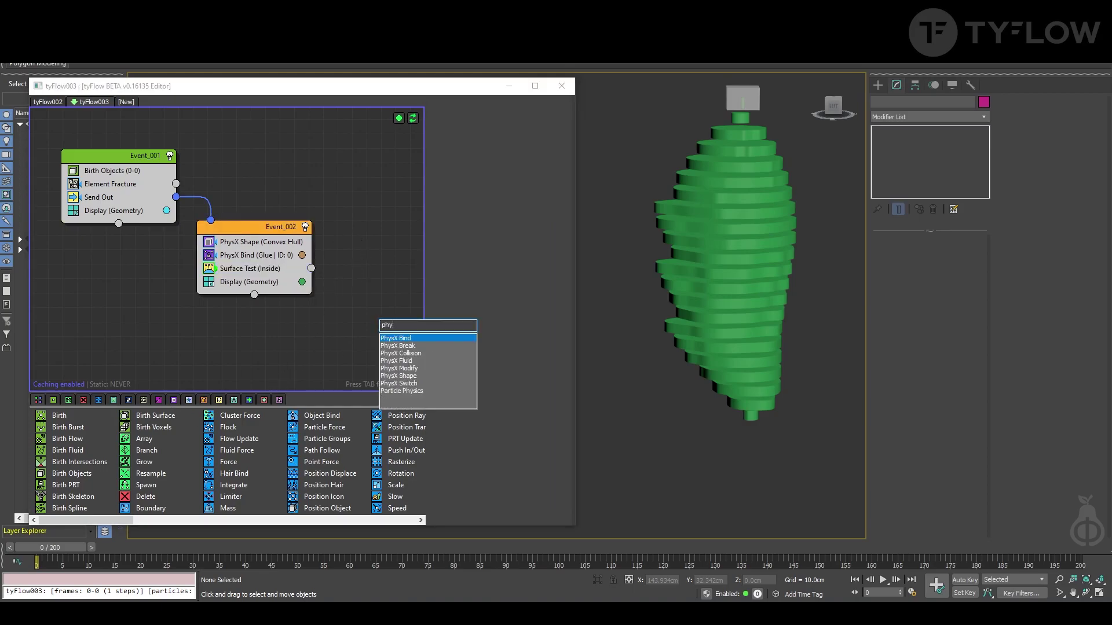
pyautogui.click(442, 384)
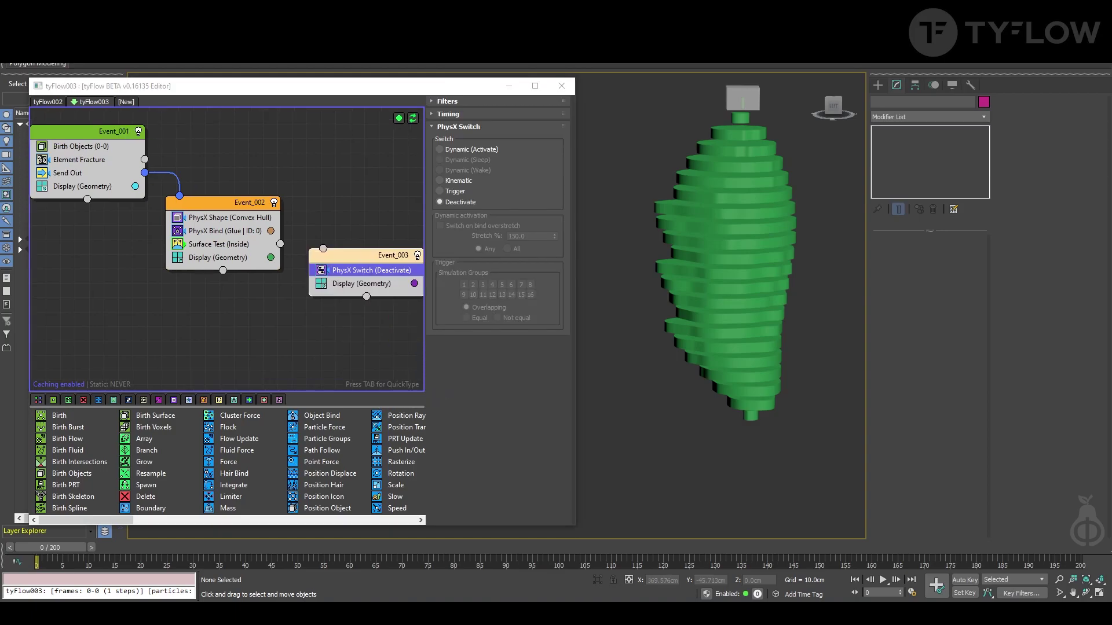
pyautogui.click(457, 181)
pyautogui.moveTo(280, 245); pyautogui.dragTo(322, 250)
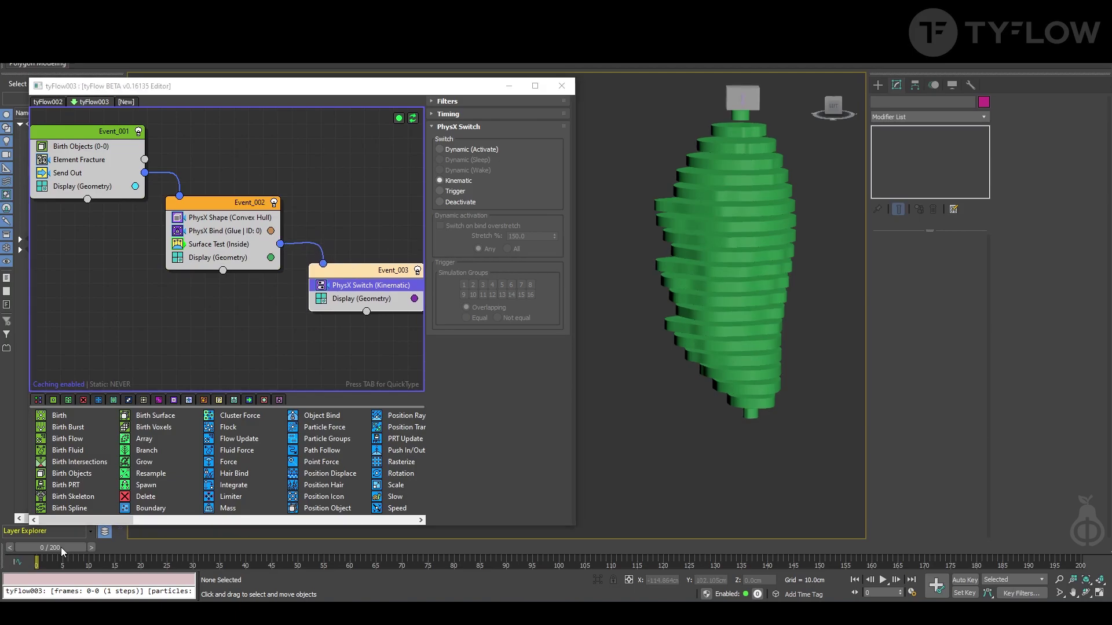
pyautogui.moveTo(62, 551); pyautogui.dragTo(7, 526)
# Make Box001 display see-through via its Object Properties
pyautogui.click(740, 97)
pyautogui.rightClick(734, 117)
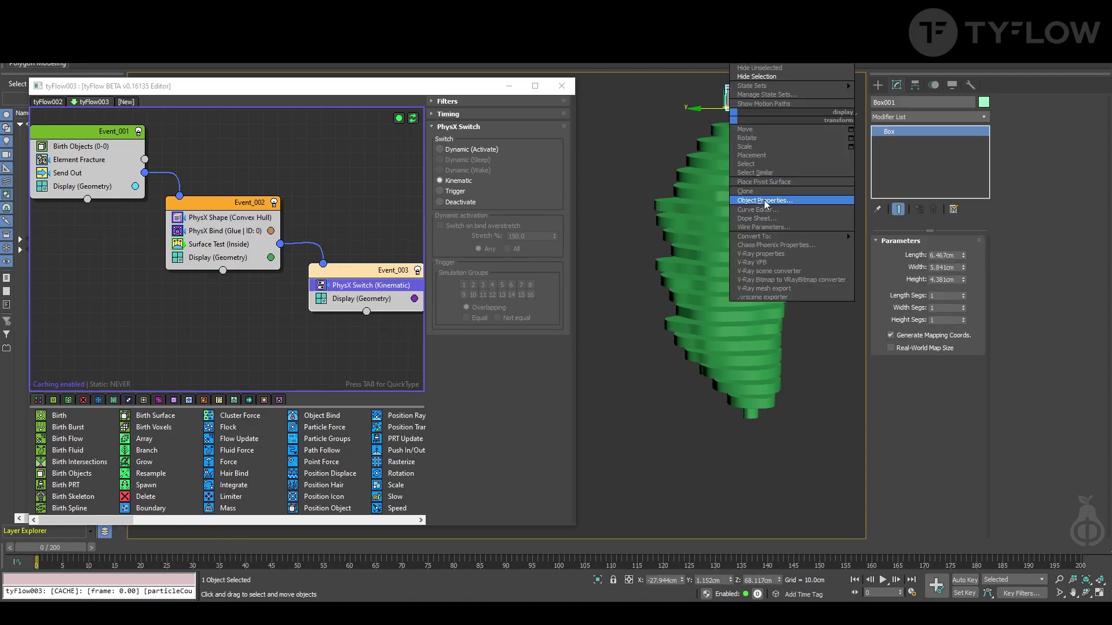
pyautogui.click(765, 201)
pyautogui.click(486, 327)
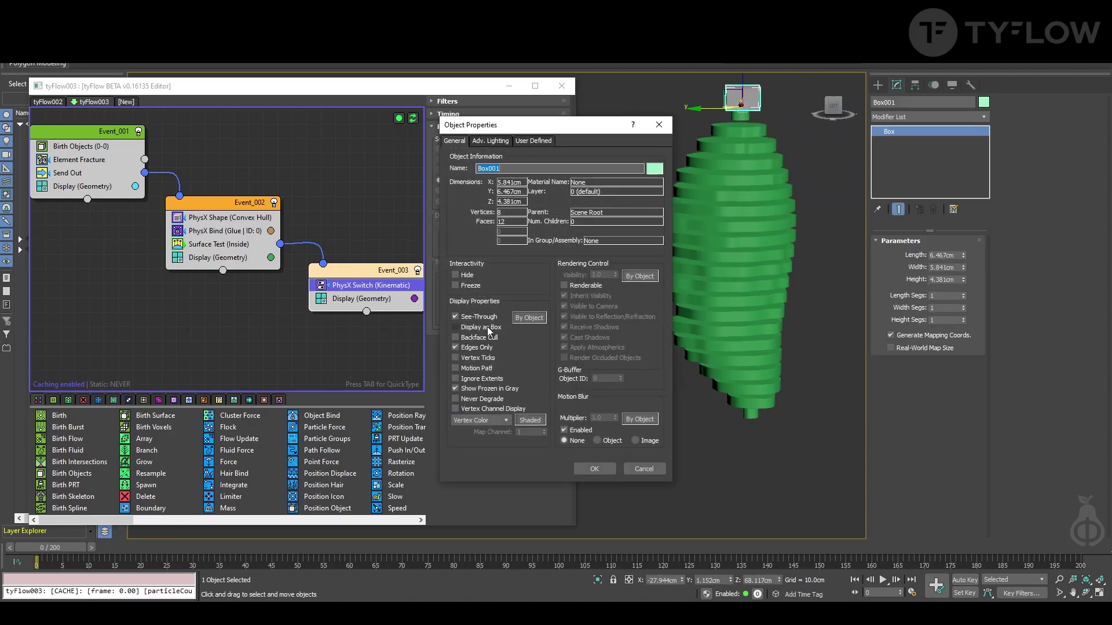
pyautogui.click(594, 469)
pyautogui.click(771, 139)
pyautogui.scroll(5, 764, 147)
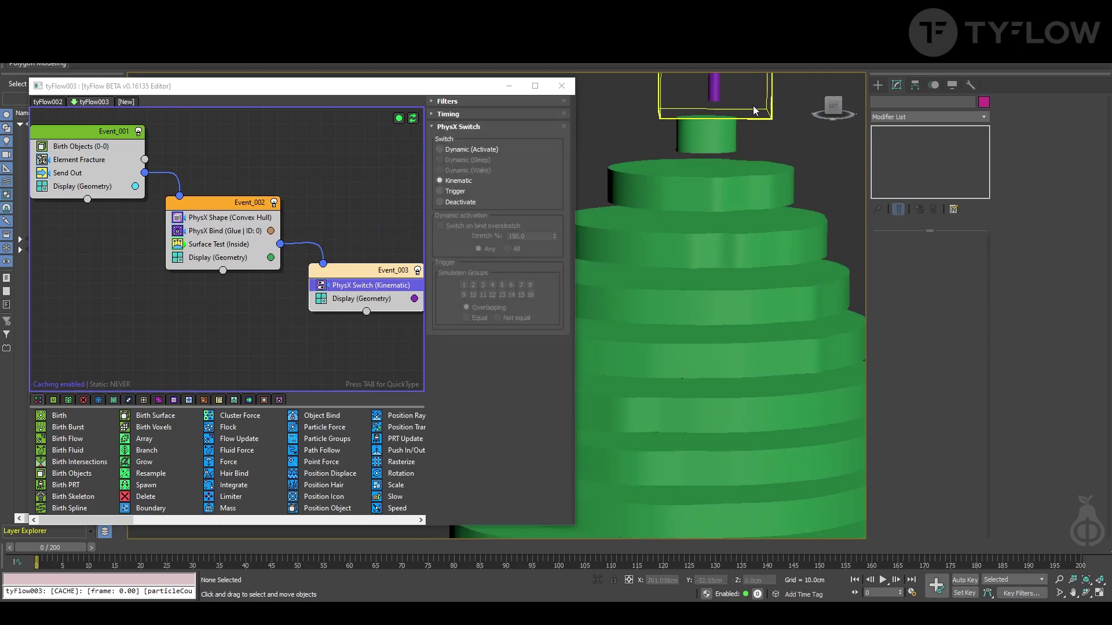
pyautogui.scroll(3, 745, 221)
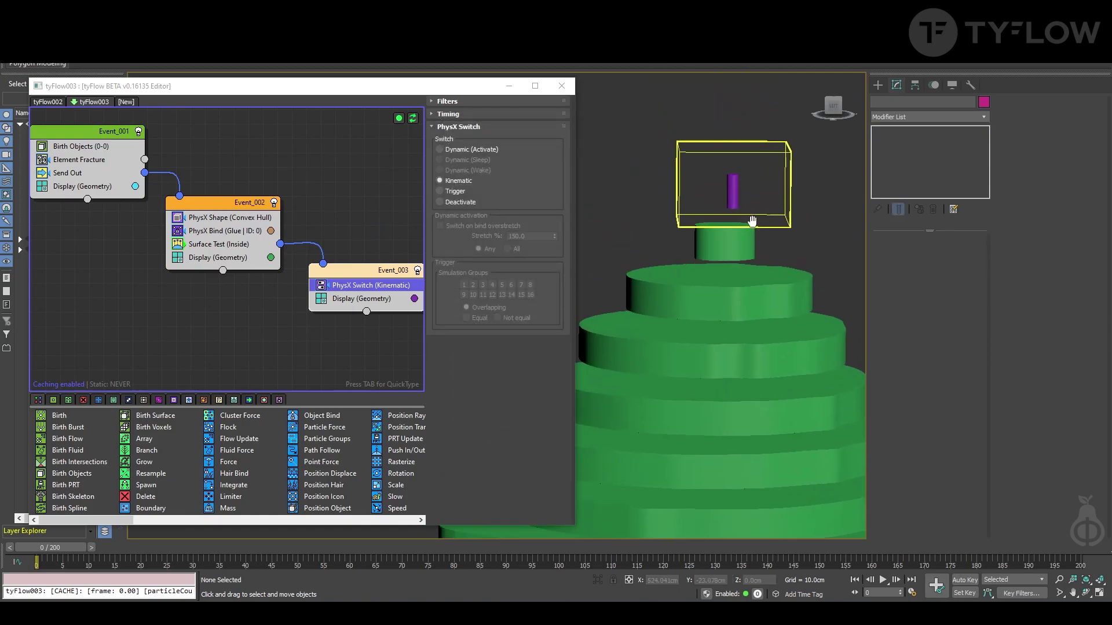
# Give Event_003's kinematic particles a yellow display colour
pyautogui.click(414, 298)
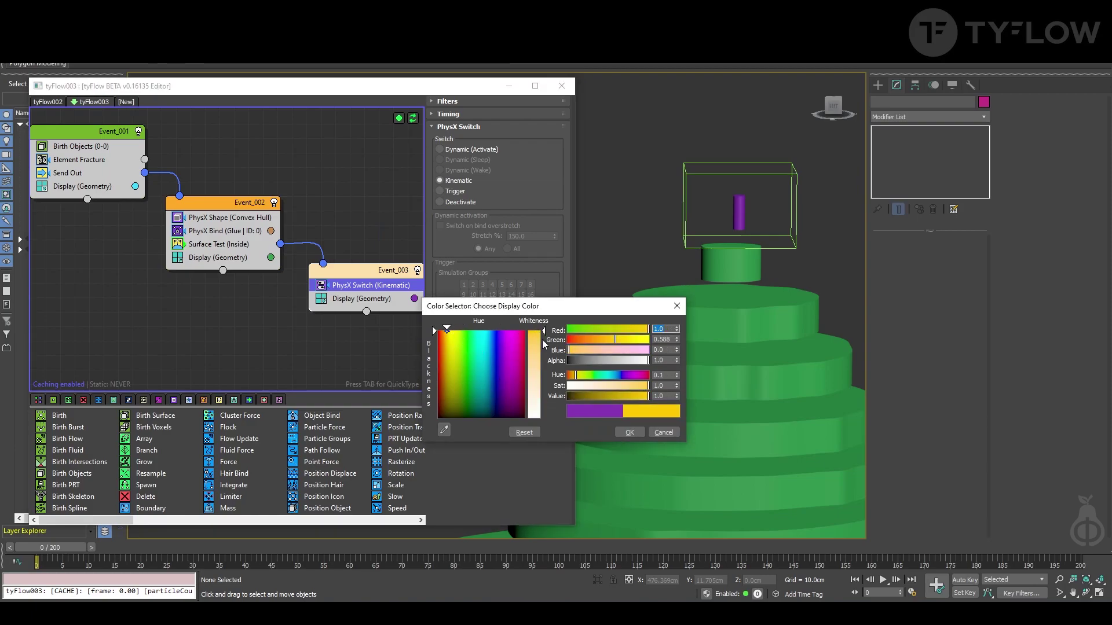
pyautogui.click(629, 432)
pyautogui.scroll(-4, 718, 163)
pyautogui.click(718, 163)
pyautogui.moveTo(718, 162)
pyautogui.mouseDown()
pyautogui.moveTo(713, 278)
pyautogui.moveTo(706, 146)
pyautogui.mouseUp()
pyautogui.scroll(3, 706, 147)
pyautogui.scroll(-3, 705, 146)
pyautogui.scroll(-2, 730, 166)
pyautogui.scroll(-1, 755, 183)
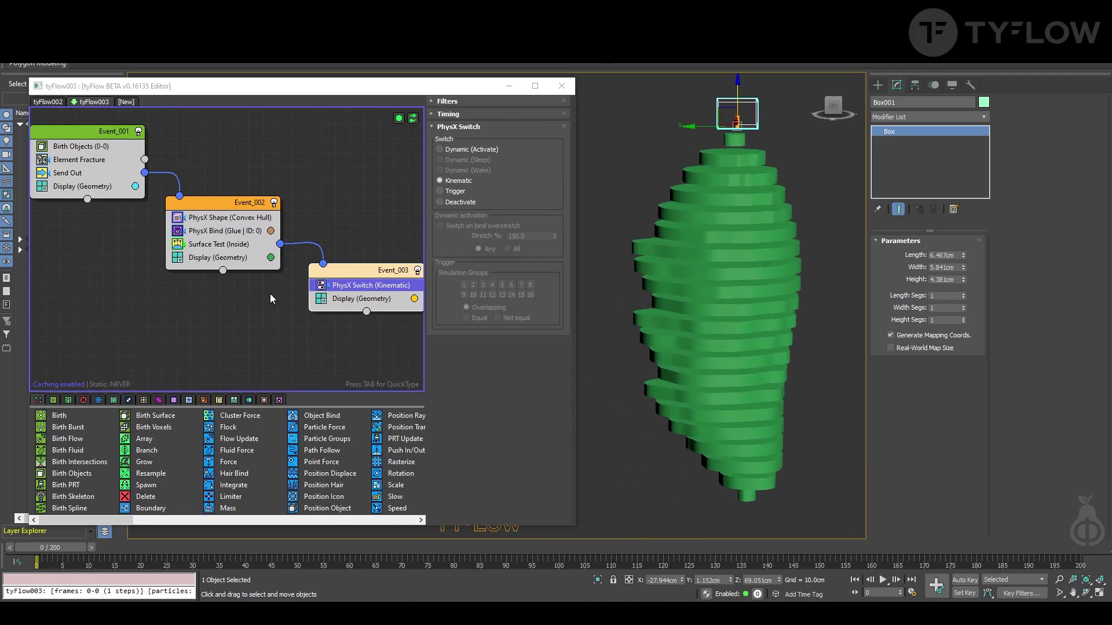
# Add a Force operator to Event_002
pyautogui.click(223, 243)
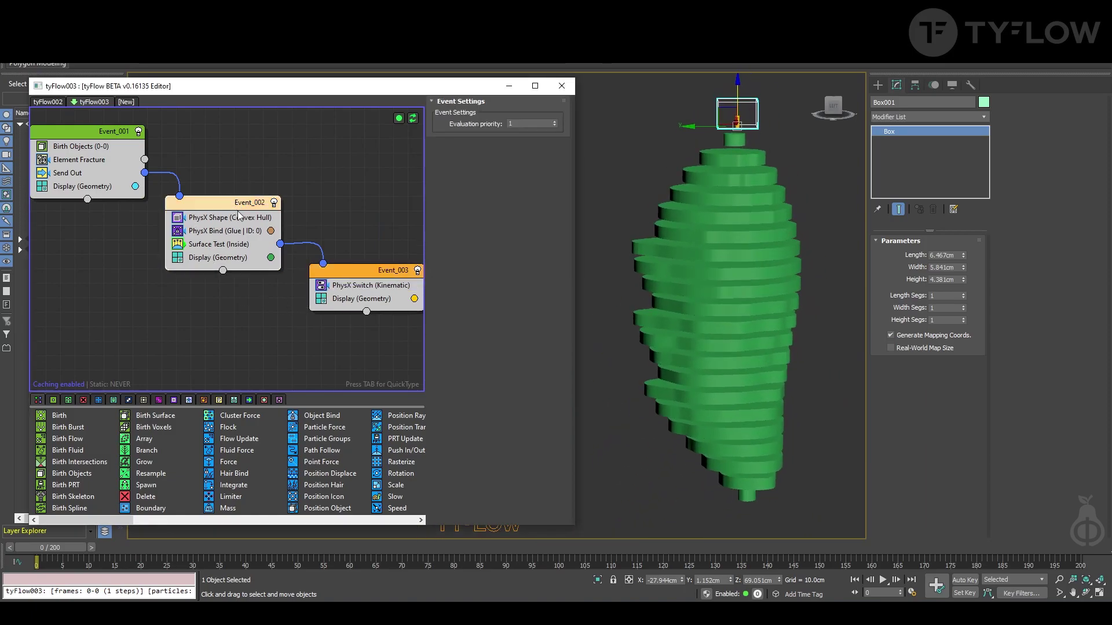
pyautogui.moveTo(231, 204); pyautogui.dragTo(237, 210)
pyautogui.press('Tab')
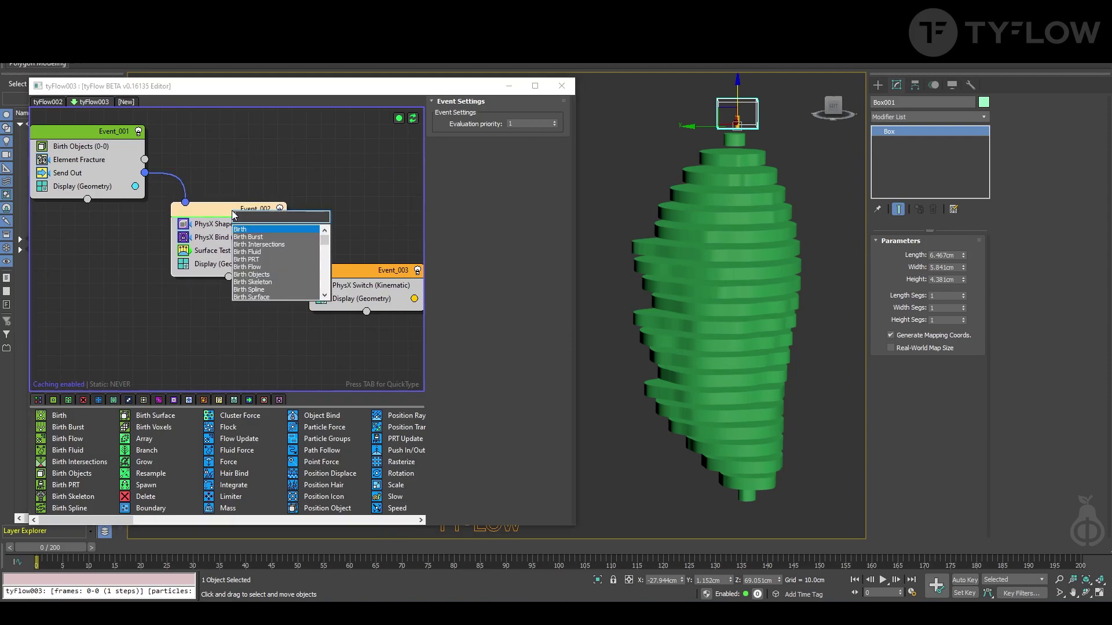
pyautogui.write('for')
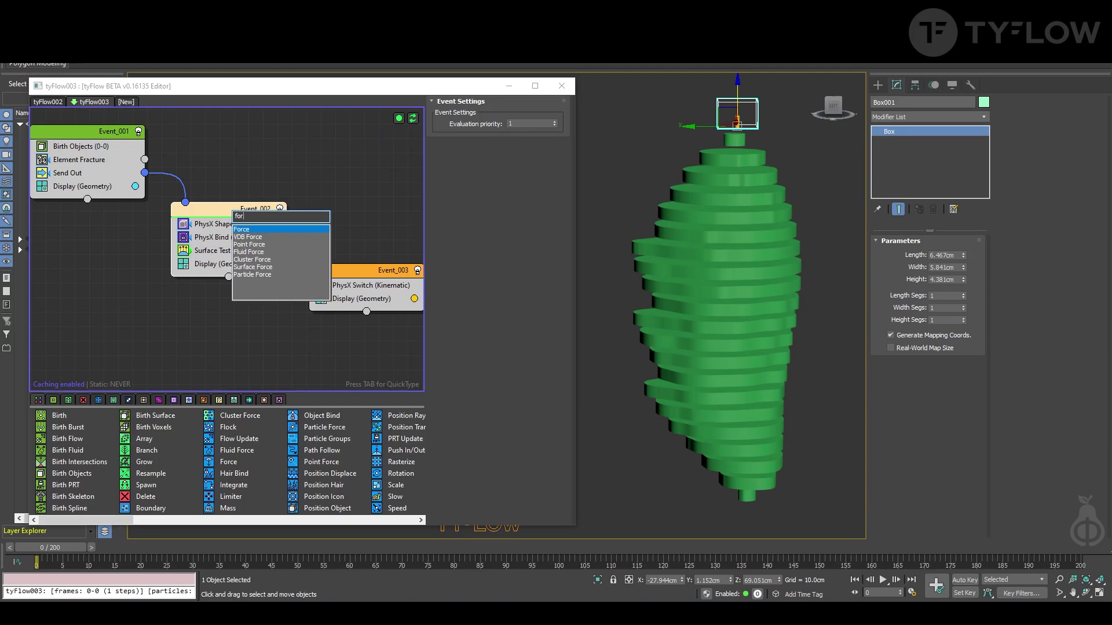
pyautogui.press('Return')
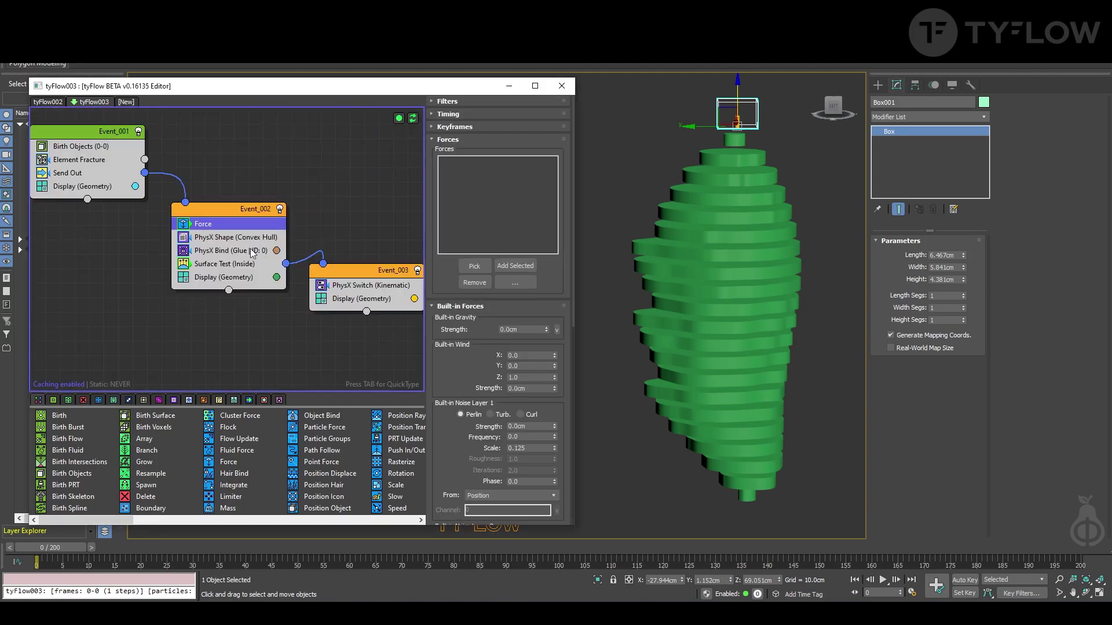
pyautogui.moveTo(215, 227); pyautogui.dragTo(220, 270)
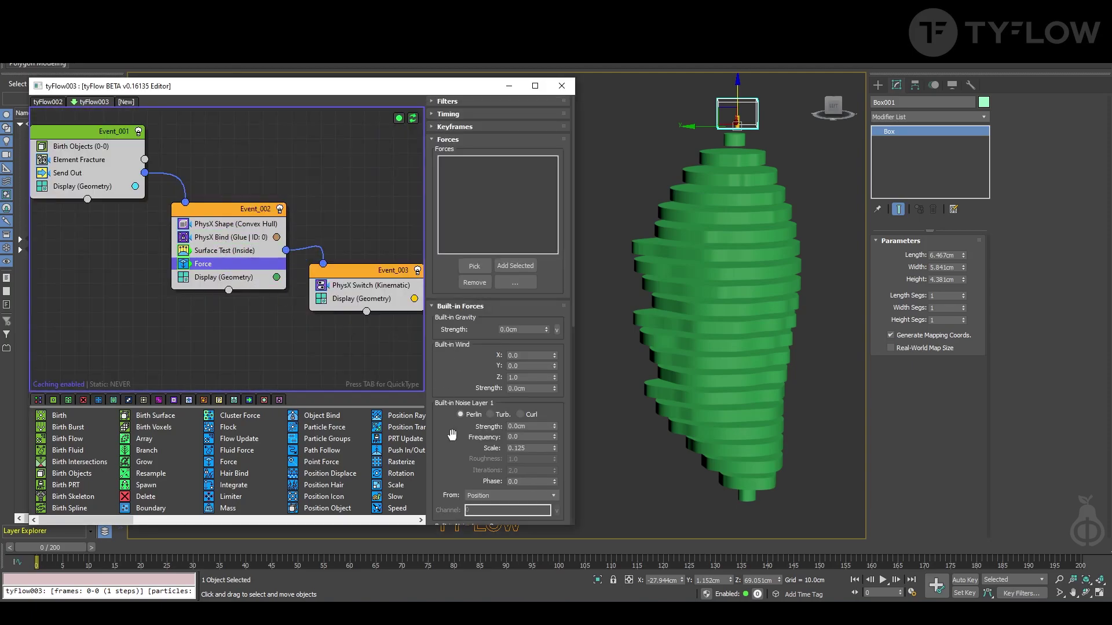
pyautogui.scroll(-1, 516, 381)
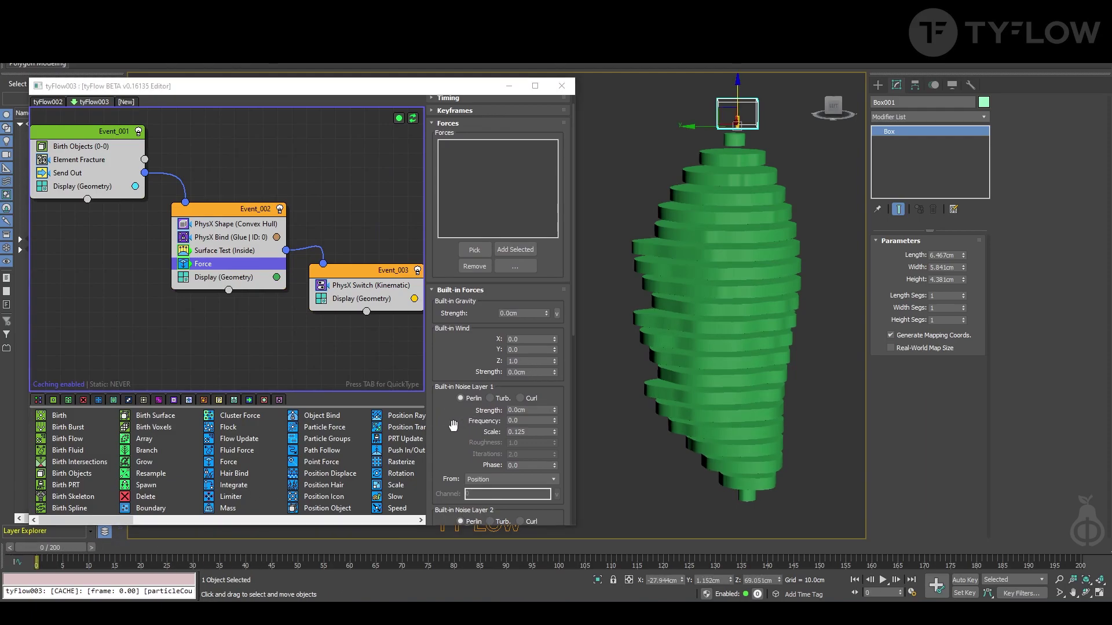
pyautogui.scroll(-4, 450, 429)
# Set the Force's first noise layer to Turbulence at 6.3 cm and scrub the simulation
pyautogui.click(492, 331)
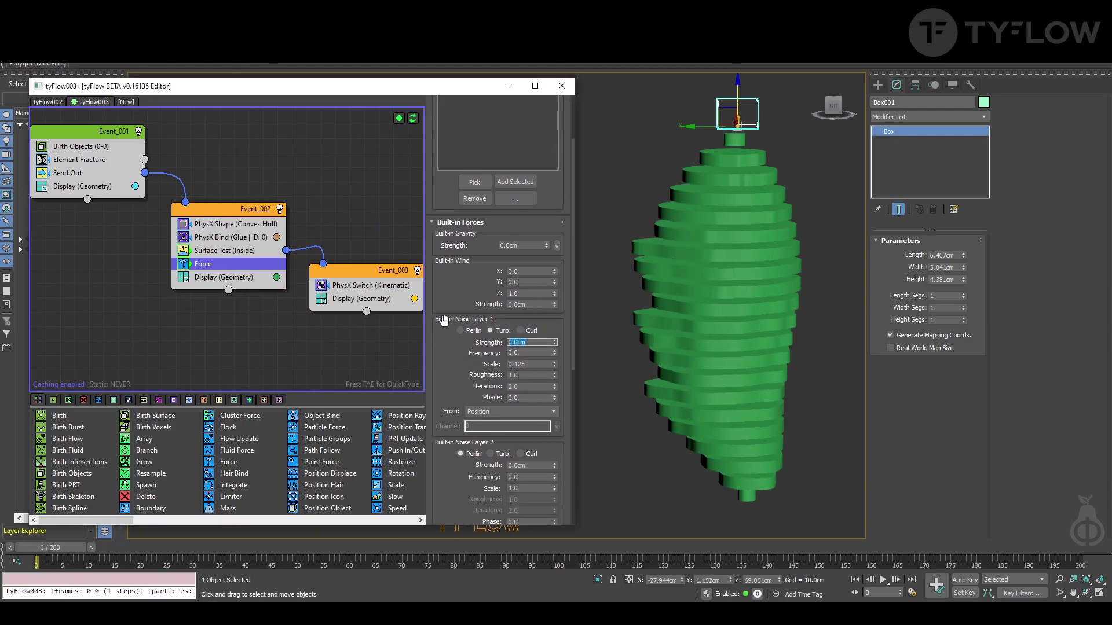
pyautogui.write('0.1')
pyautogui.press('Return')
pyautogui.moveTo(229, 257); pyautogui.dragTo(183, 237, button='middle')
pyautogui.click(182, 216)
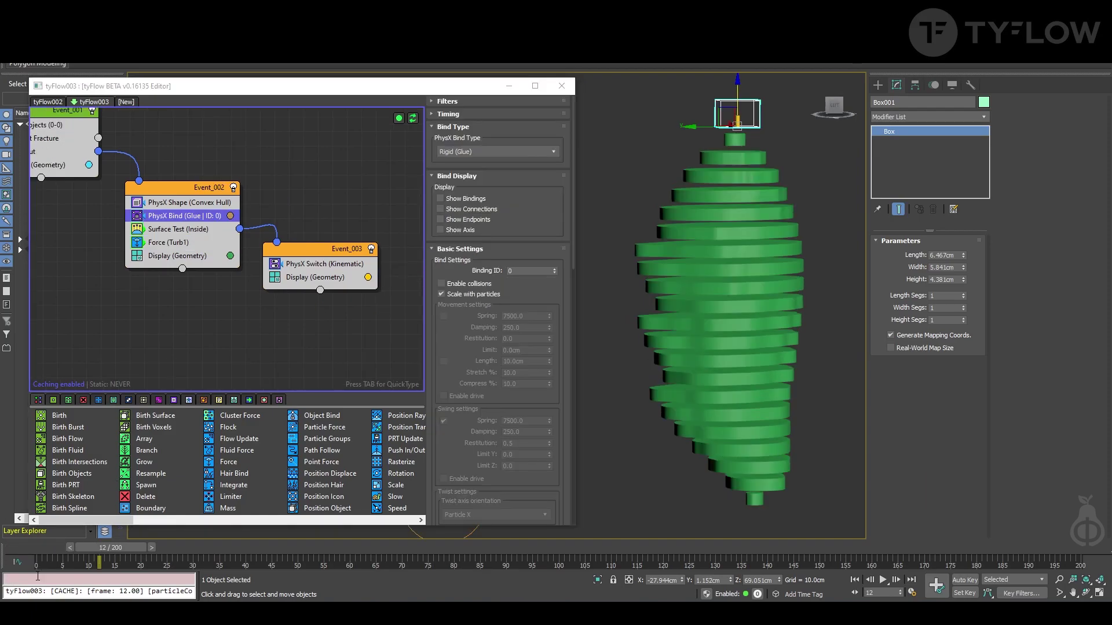
pyautogui.moveTo(132, 548); pyautogui.dragTo(30, 563)
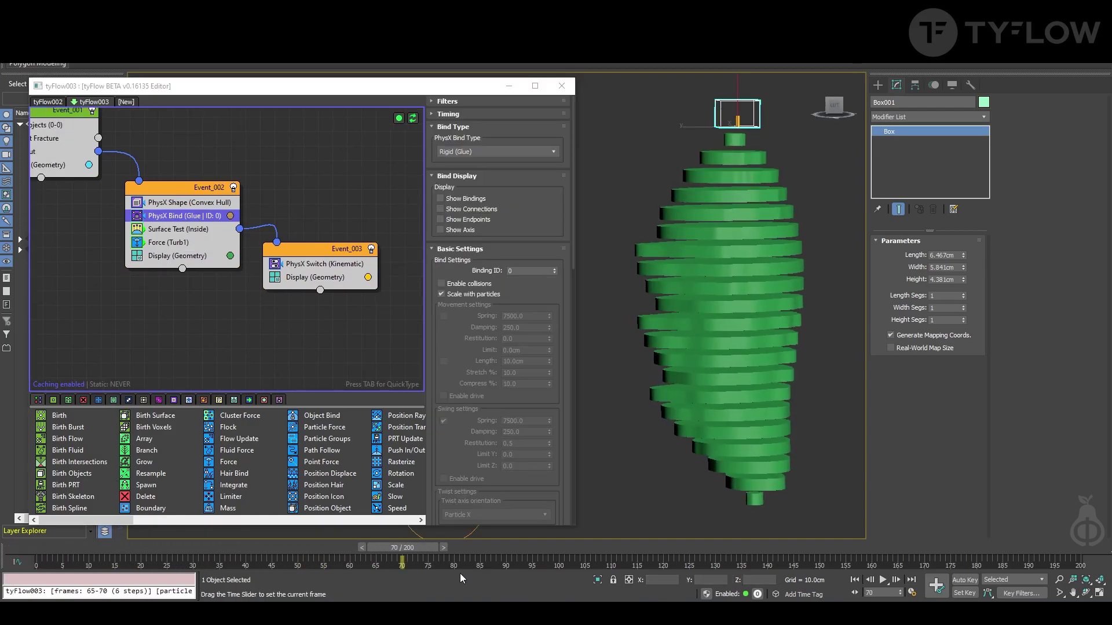
pyautogui.click(160, 247)
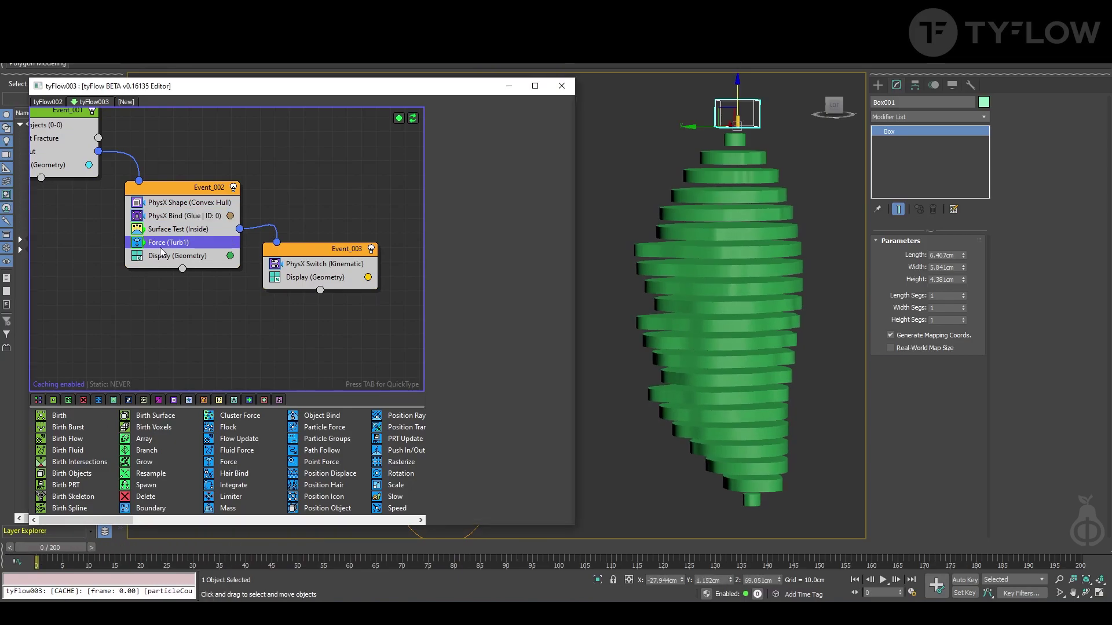
# Change the PhysX Bind type to Rigid (Joint) and preview the simulation
pyautogui.click(193, 217)
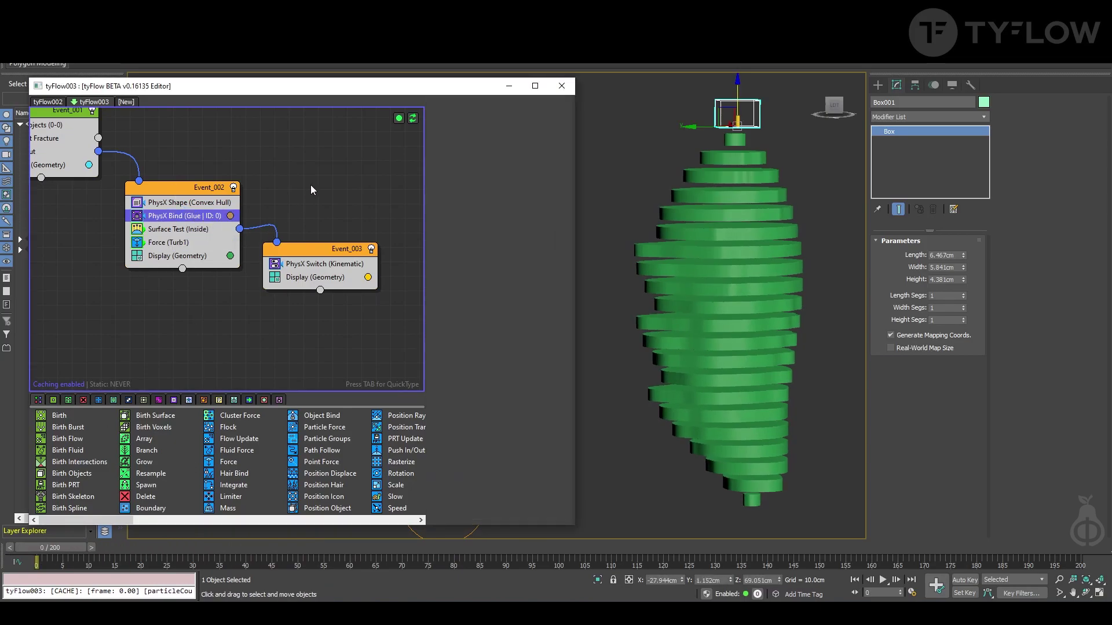
pyautogui.click(491, 153)
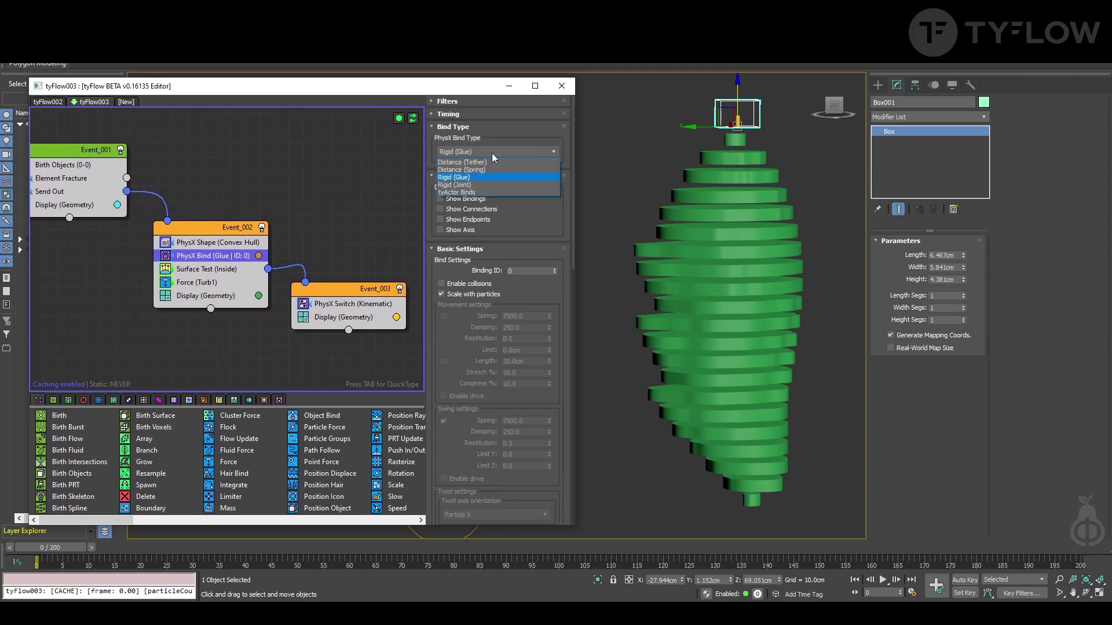
pyautogui.click(474, 187)
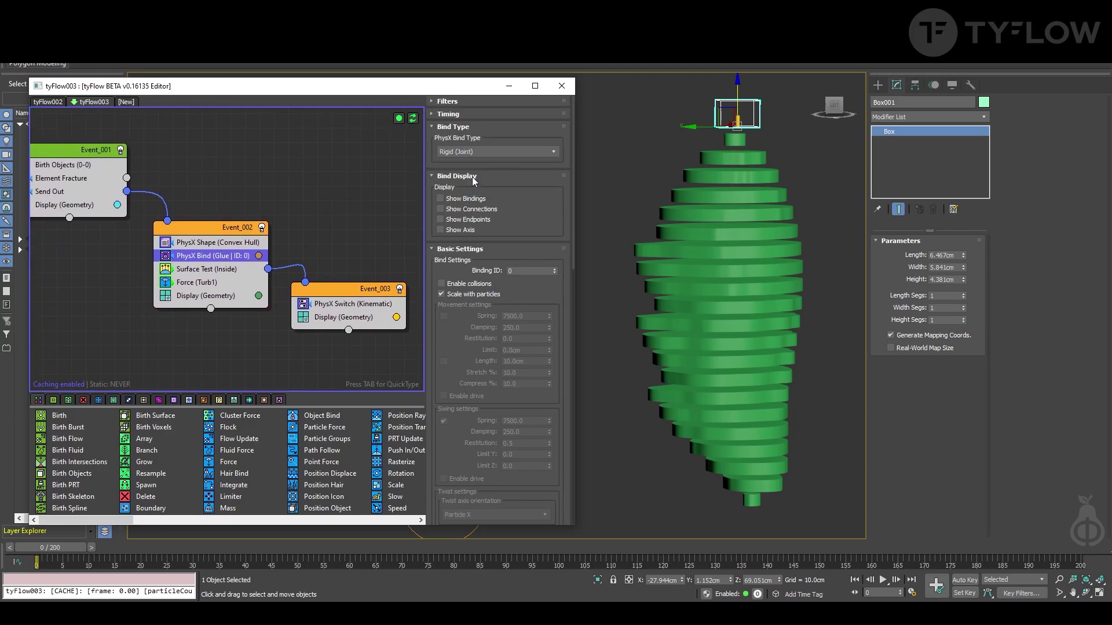
pyautogui.moveTo(42, 550); pyautogui.dragTo(559, 586)
# Lower the turbulence noise strength to 0.1cm and scrub through the simulation
pyautogui.click(196, 282)
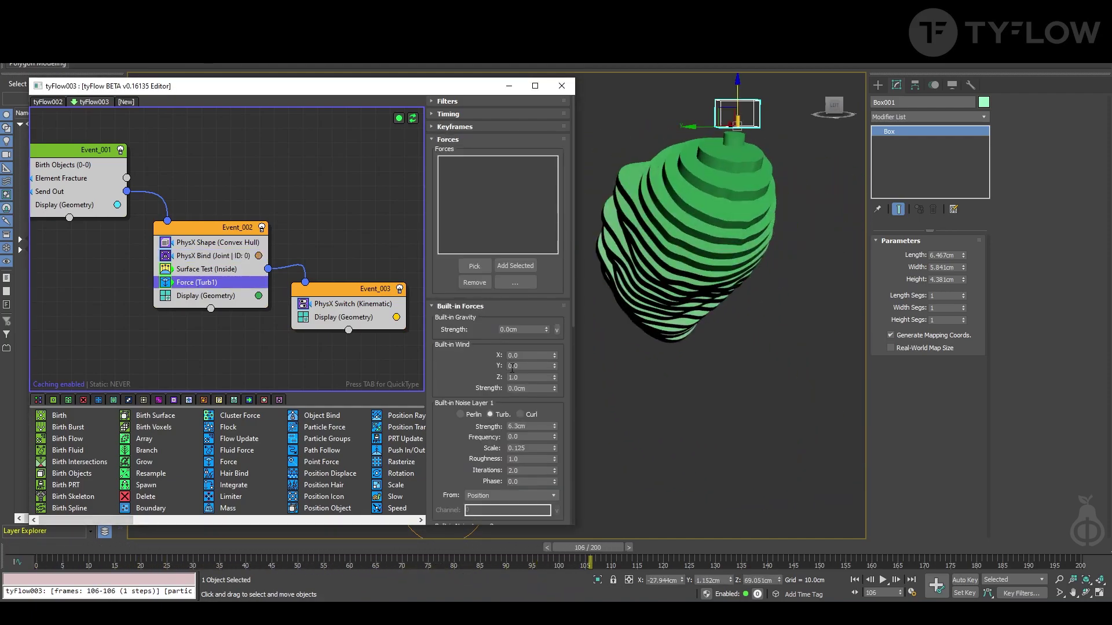
pyautogui.click(535, 427)
pyautogui.write('0.1')
pyautogui.press('Return')
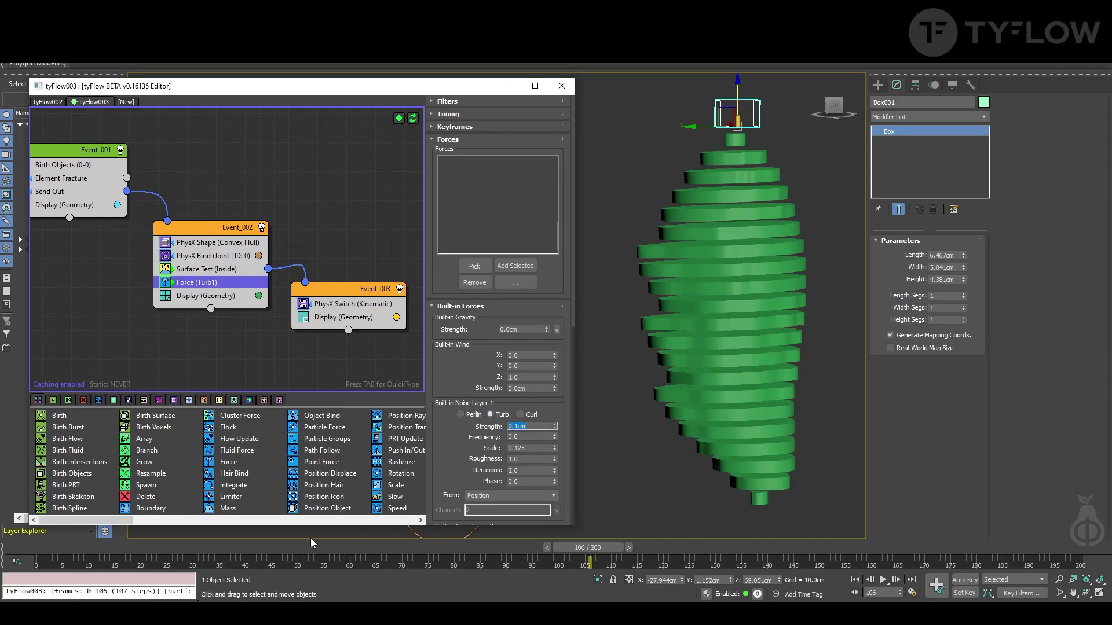
pyautogui.moveTo(47, 560); pyautogui.dragTo(479, 588)
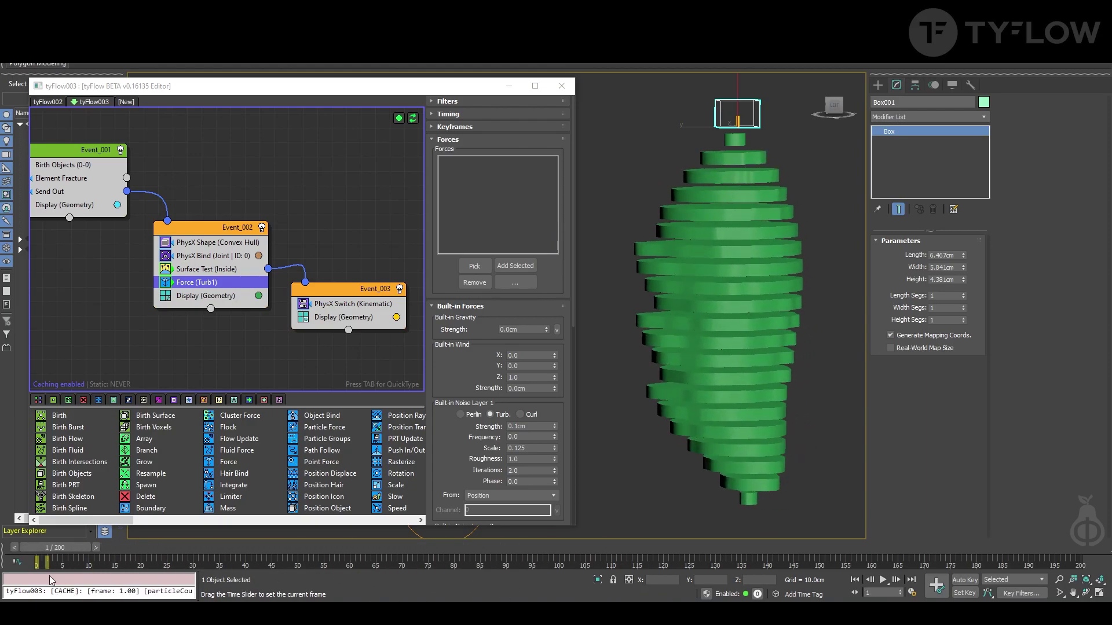
pyautogui.moveTo(478, 587)
pyautogui.mouseDown()
pyautogui.moveTo(255, 583)
pyautogui.moveTo(324, 564)
pyautogui.mouseUp()
# Hide the slab geometry in PhysX Bind so the bindings are visible
pyautogui.click(219, 256)
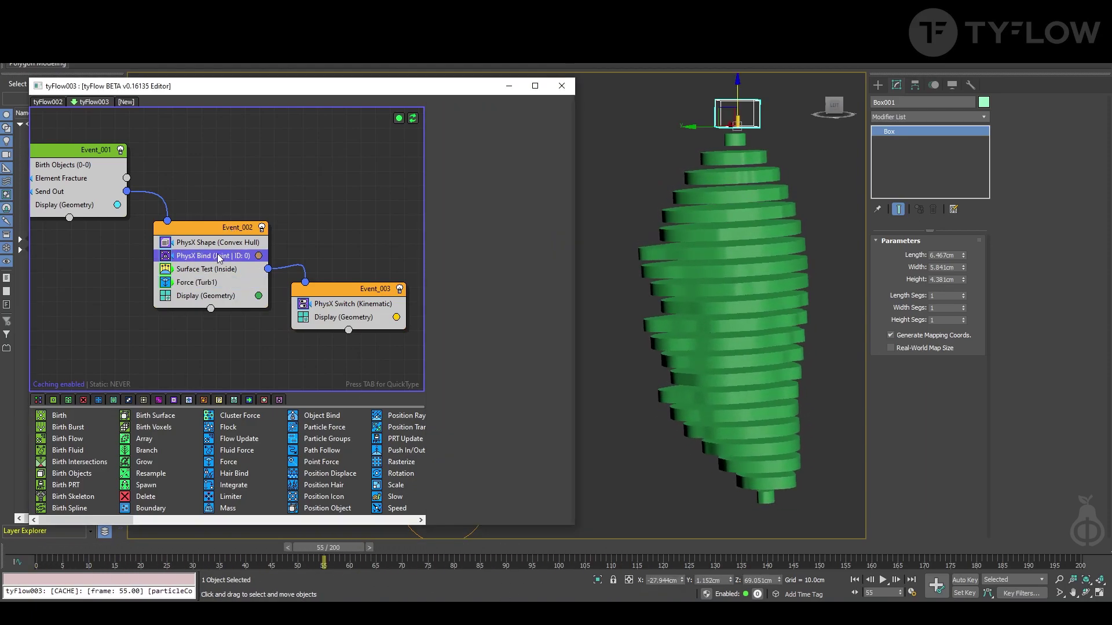
pyautogui.scroll(-3, 464, 430)
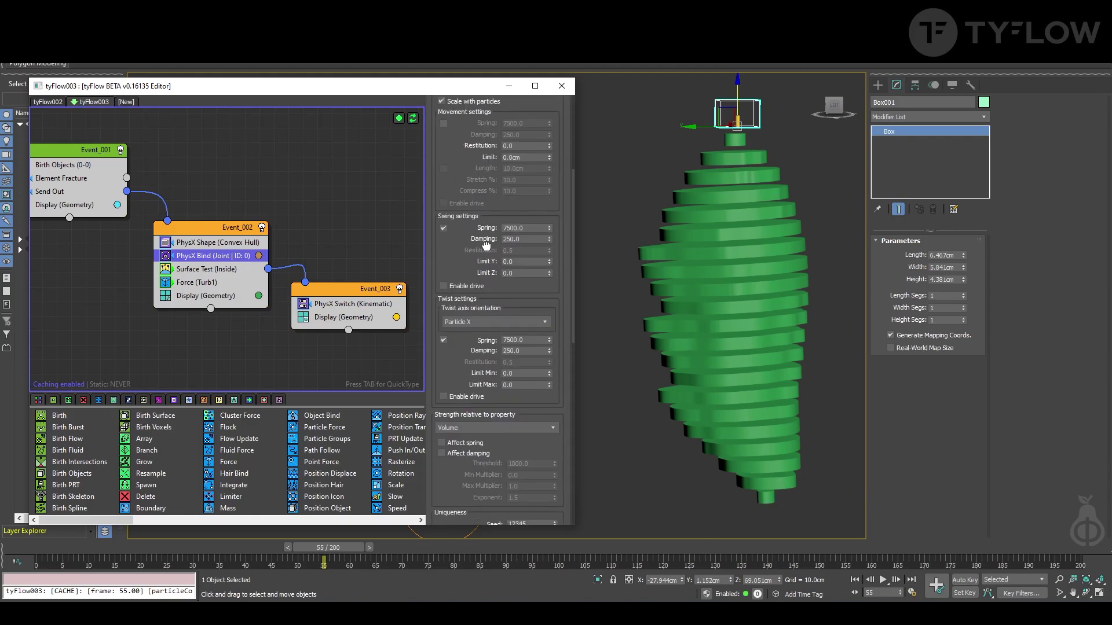
pyautogui.scroll(-2, 487, 187)
pyautogui.scroll(-2, 488, 189)
pyautogui.scroll(-2, 521, 288)
pyautogui.scroll(-2, 538, 331)
pyautogui.scroll(3, 538, 331)
pyautogui.scroll(3, 455, 154)
pyautogui.scroll(2, 454, 154)
pyautogui.scroll(2, 458, 159)
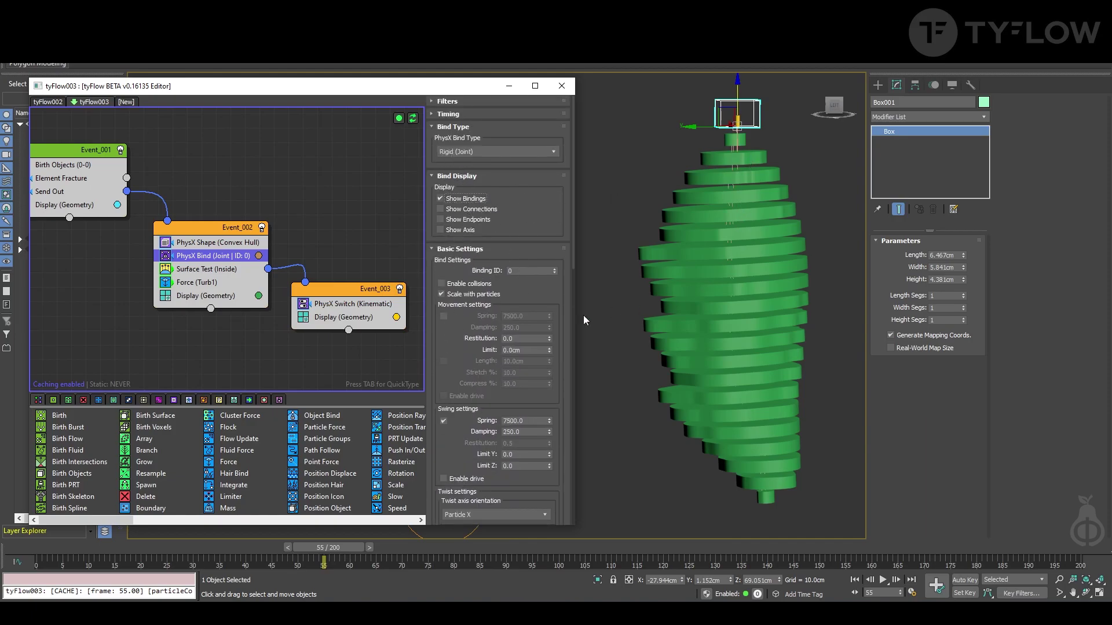
pyautogui.click(259, 296)
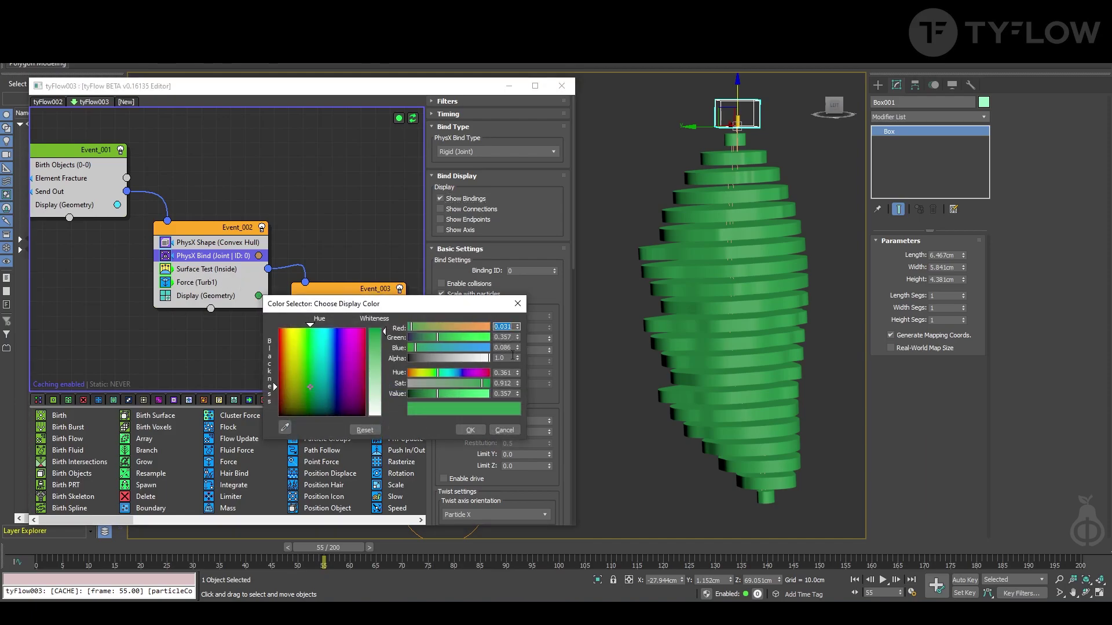
pyautogui.click(521, 300)
pyautogui.click(164, 297)
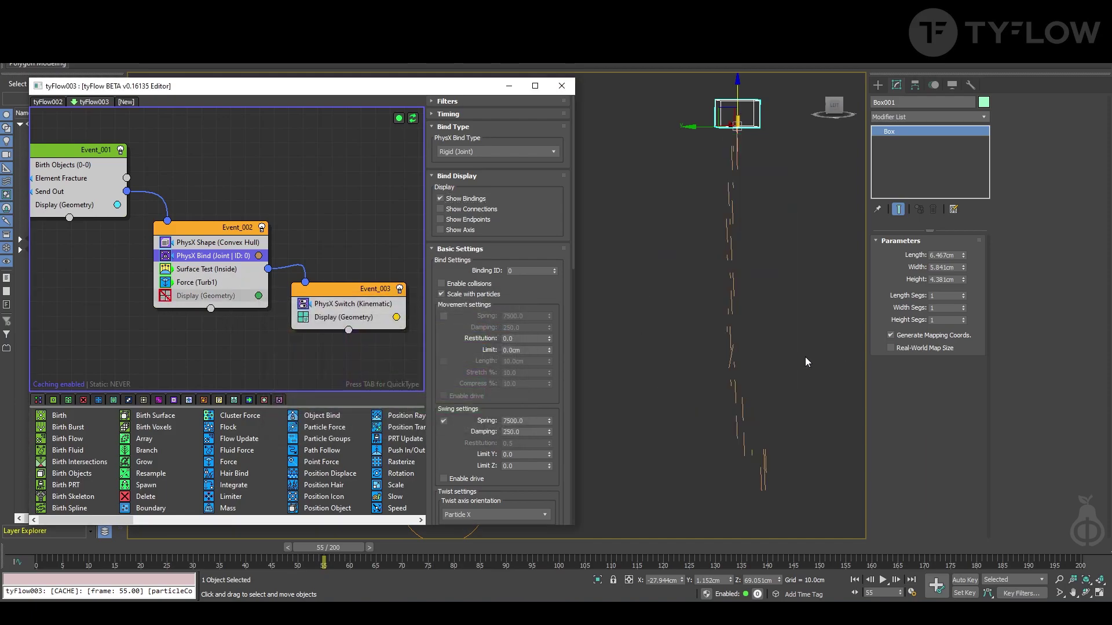
pyautogui.scroll(-5, 447, 383)
pyautogui.scroll(-1, 469, 348)
pyautogui.scroll(-3, 471, 343)
pyautogui.scroll(-3, 472, 342)
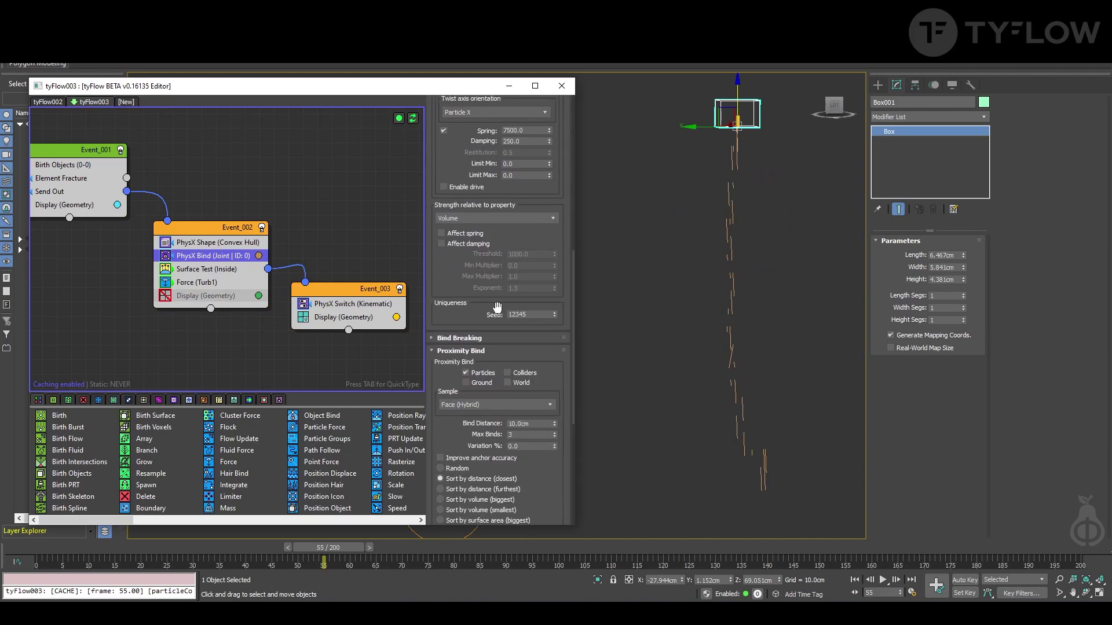
# Set the proximity bind distance to 3.0cm and show the slab geometry again
pyautogui.click(522, 422)
pyautogui.write('3')
pyautogui.press('Return')
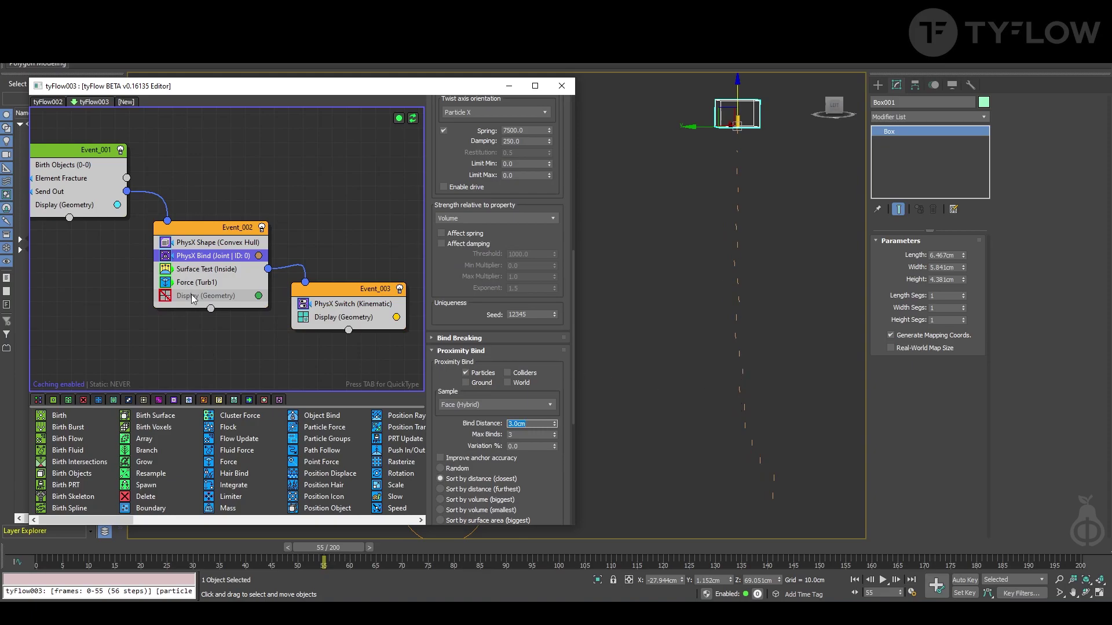
pyautogui.click(165, 296)
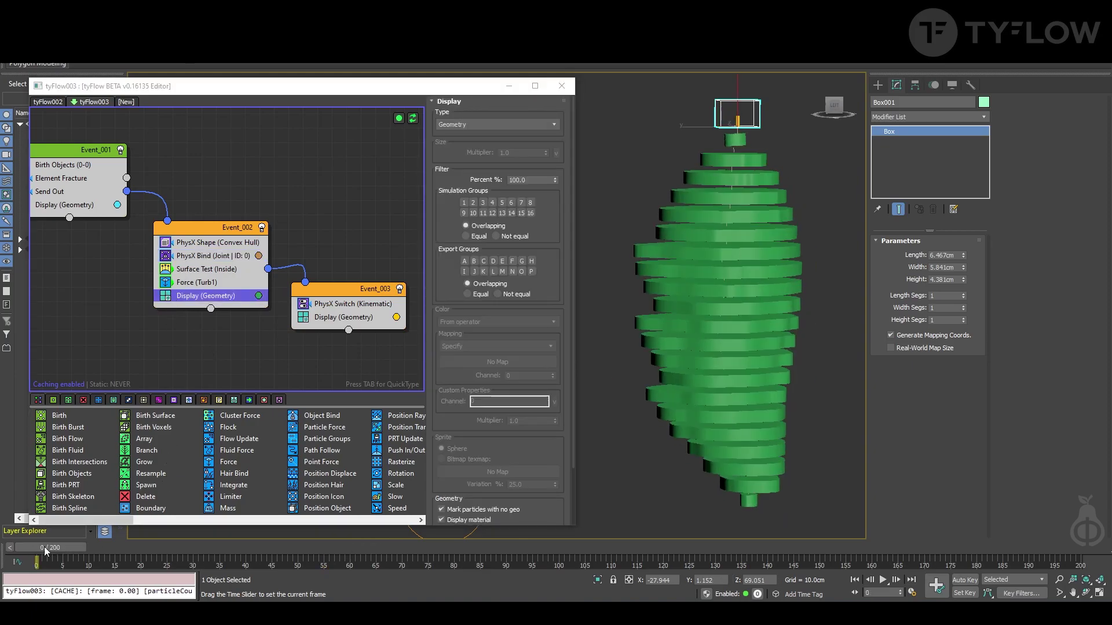
# Preview the turbulence simulation, then rewind to the first frame
pyautogui.moveTo(329, 548)
pyautogui.mouseDown()
pyautogui.moveTo(465, 569)
pyautogui.moveTo(52, 564)
pyautogui.mouseUp()
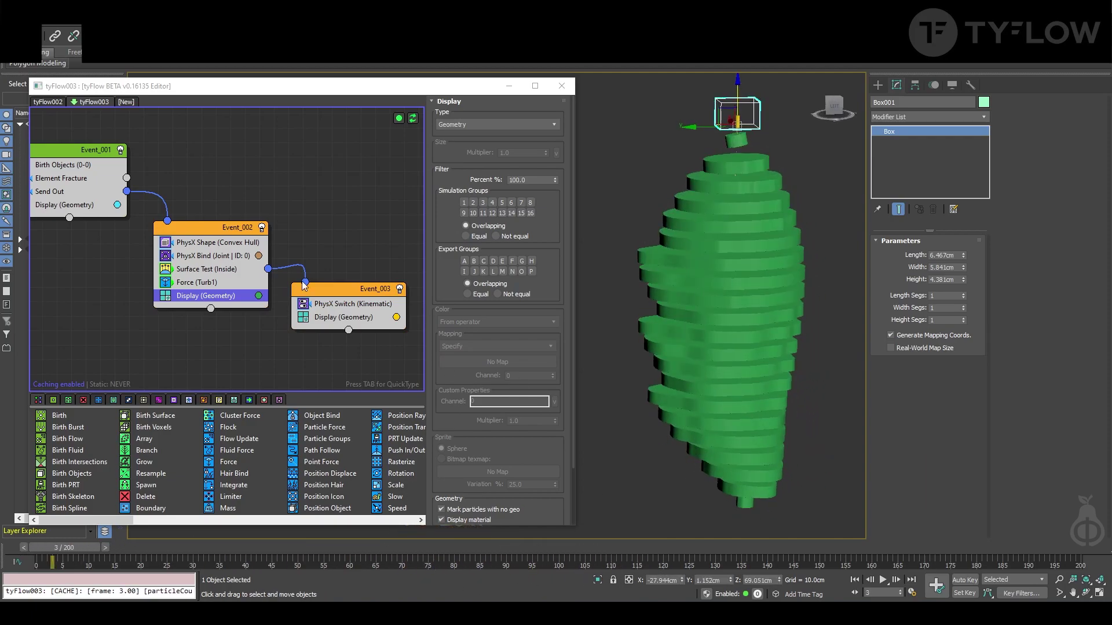
pyautogui.click(208, 283)
pyautogui.moveTo(79, 548); pyautogui.dragTo(741, 581)
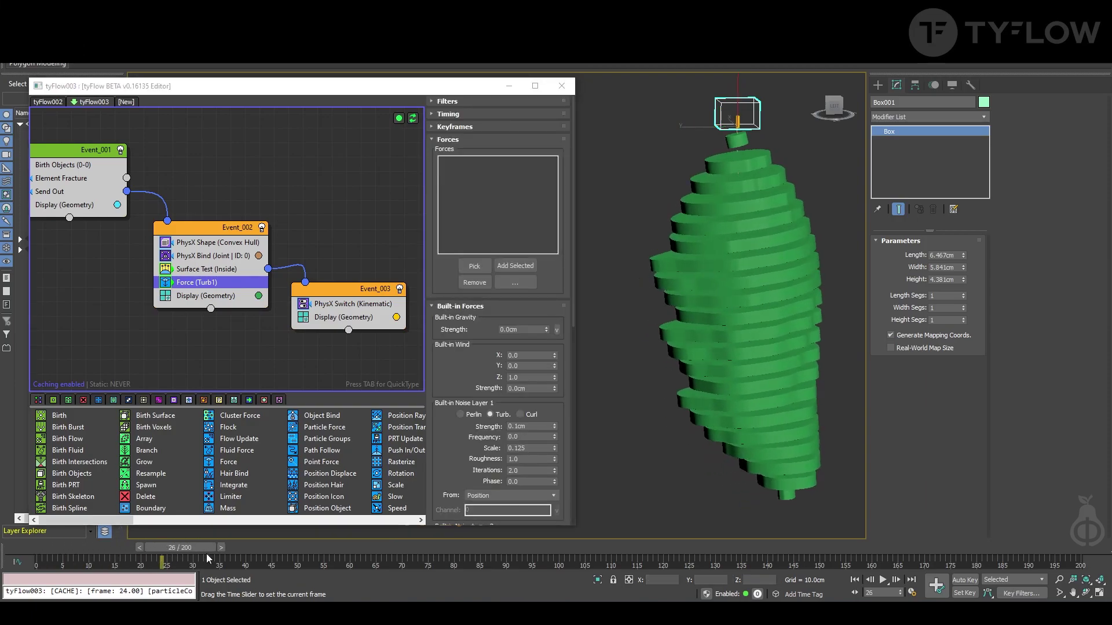
pyautogui.press('Home')
pyautogui.moveTo(258, 297); pyautogui.dragTo(271, 291, button='middle')
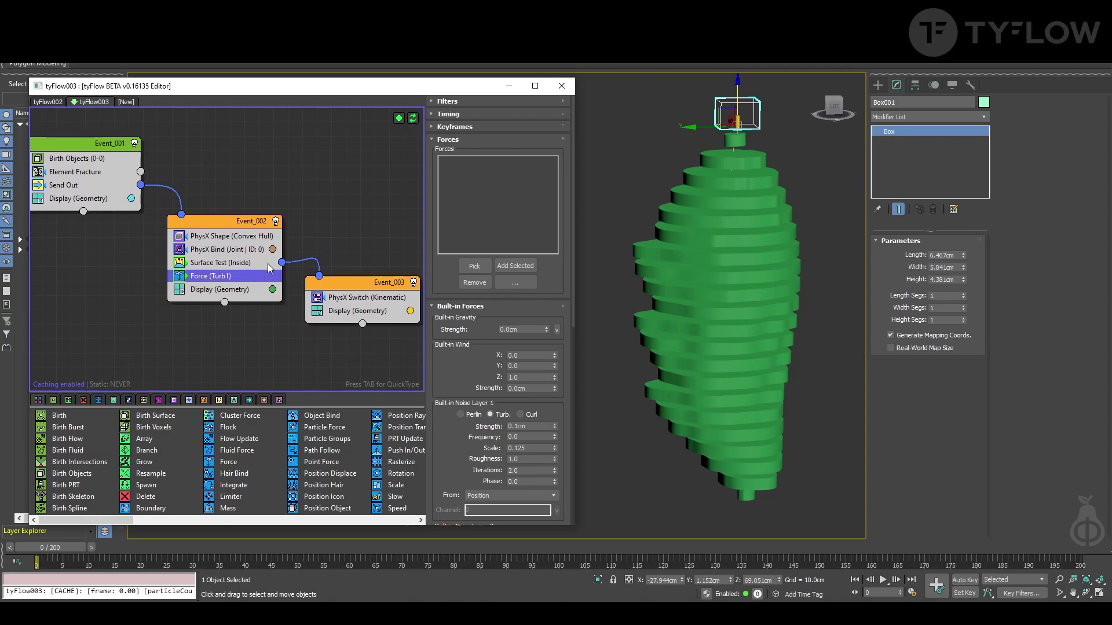
# Disable the inside Surface Test and preview the fall through frame 100
pyautogui.click(720, 105)
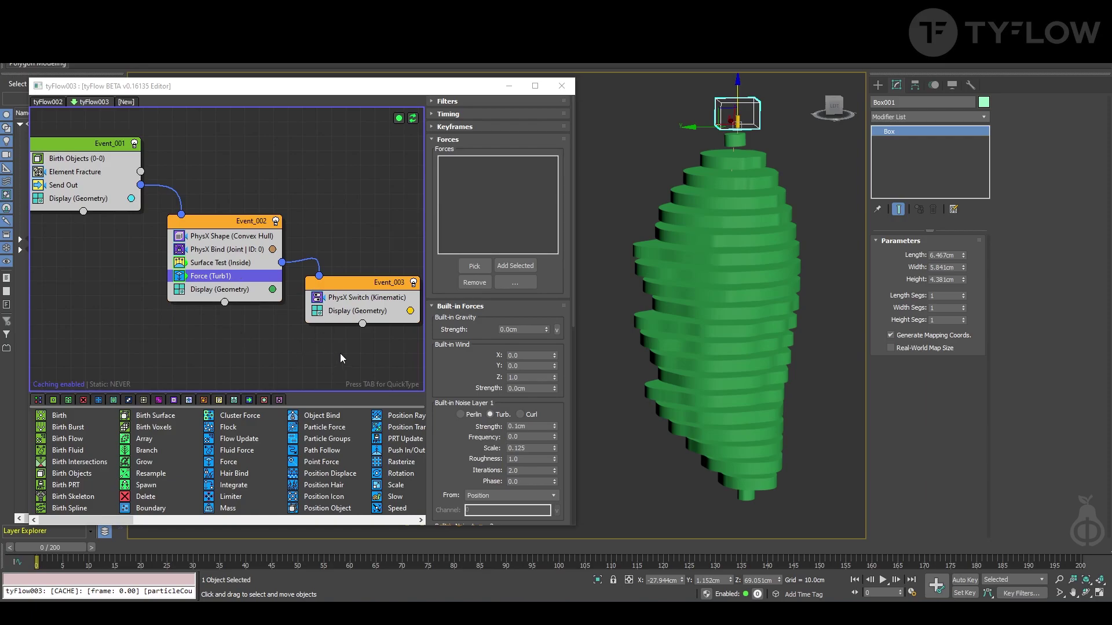
pyautogui.moveTo(51, 554); pyautogui.dragTo(114, 554)
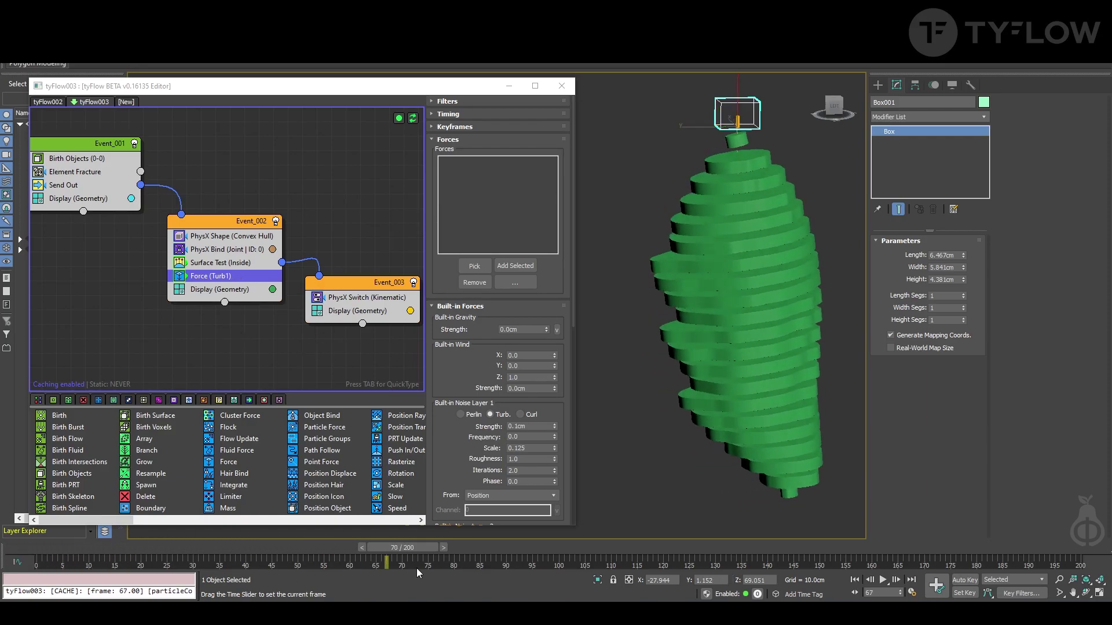
pyautogui.scroll(-3, 767, 369)
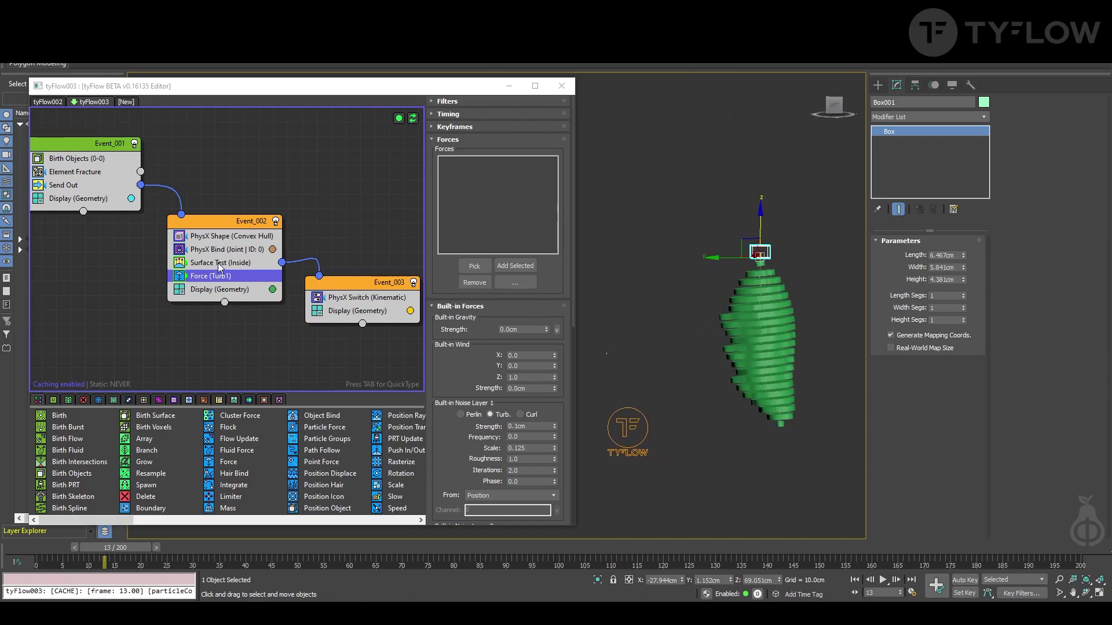
pyautogui.click(179, 263)
pyautogui.moveTo(75, 556)
pyautogui.mouseDown()
pyautogui.moveTo(572, 597)
pyautogui.moveTo(896, 597)
pyautogui.mouseUp()
pyautogui.scroll(5, 696, 417)
# Raise the turbulence strength from 0.5 to 1.5 to 3.0cm, then play the simulation
pyautogui.moveTo(690, 422); pyautogui.dragTo(707, 425, button='middle')
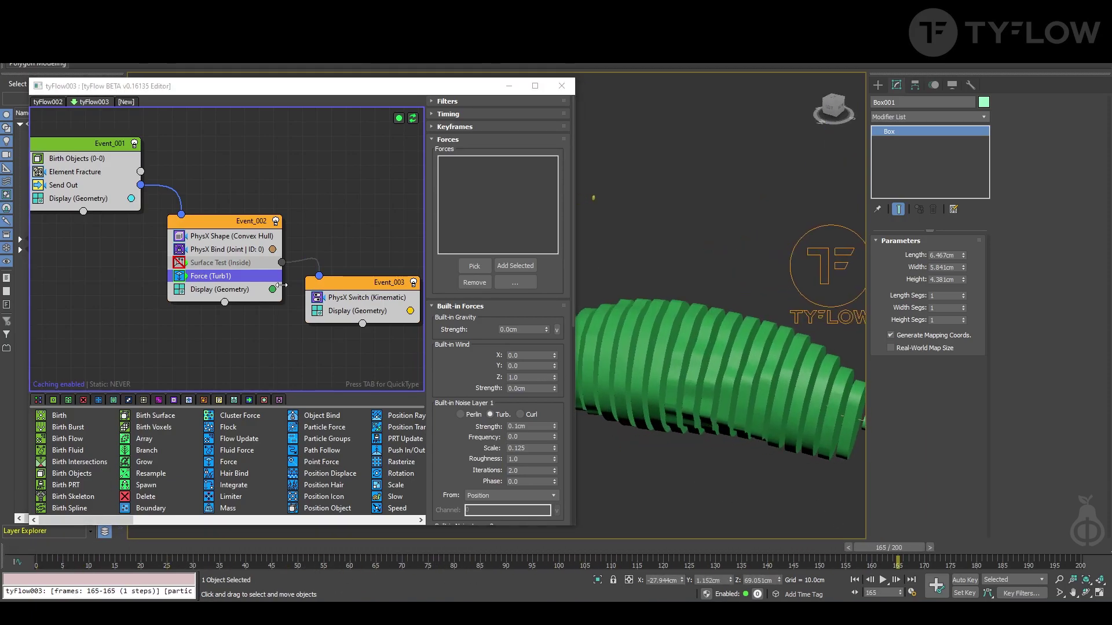
pyautogui.moveTo(546, 427); pyautogui.dragTo(472, 426)
pyautogui.write('0.5')
pyautogui.press('Return')
pyautogui.write('1.5')
pyautogui.press('Return')
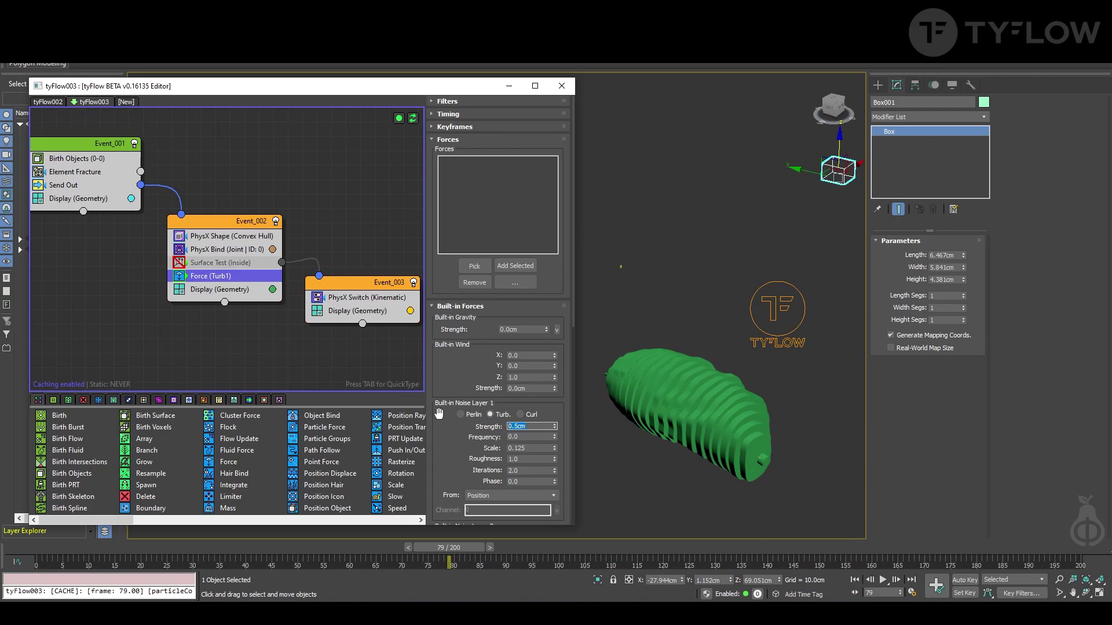
pyautogui.write('3.0')
pyautogui.press('Return')
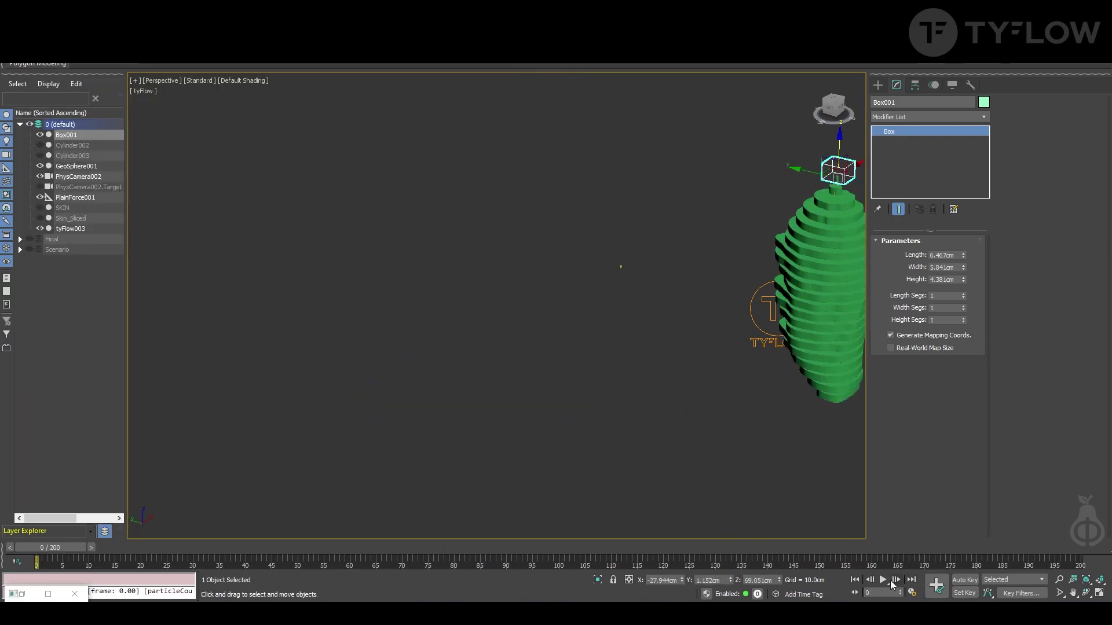
pyautogui.click(882, 580)
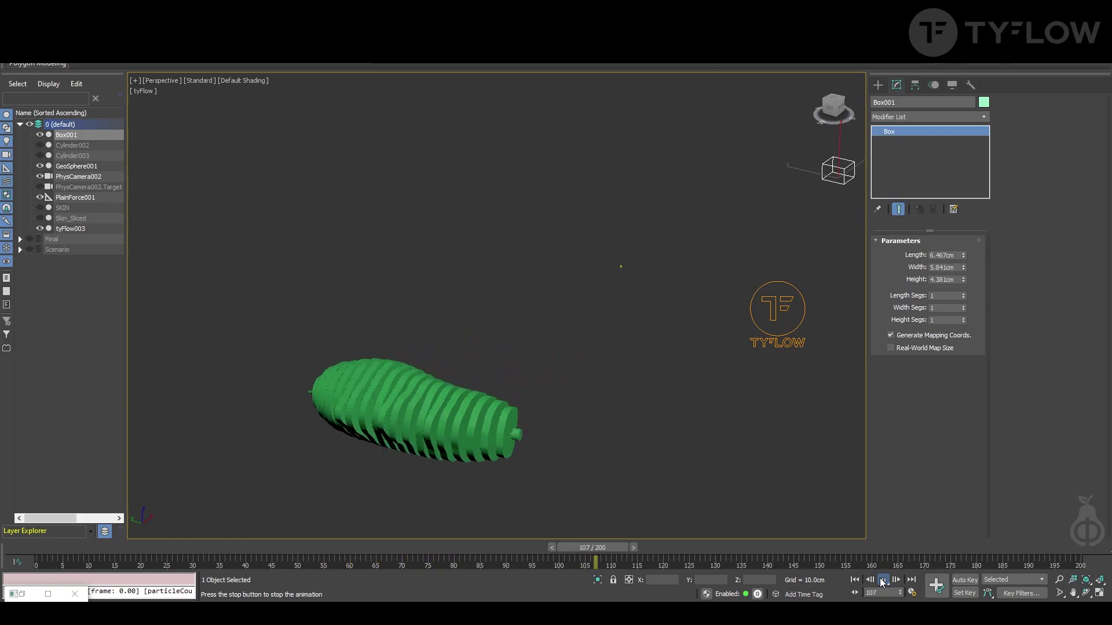
pyautogui.scroll(-5, 481, 323)
pyautogui.scroll(2, 441, 342)
pyautogui.scroll(2, 640, 346)
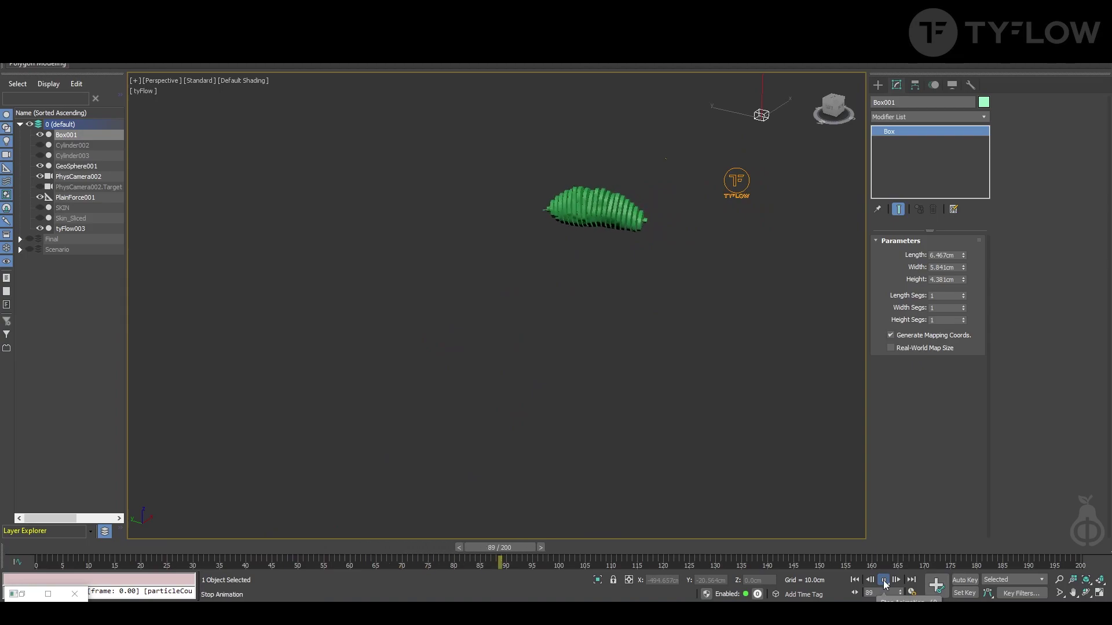
pyautogui.scroll(2, 546, 252)
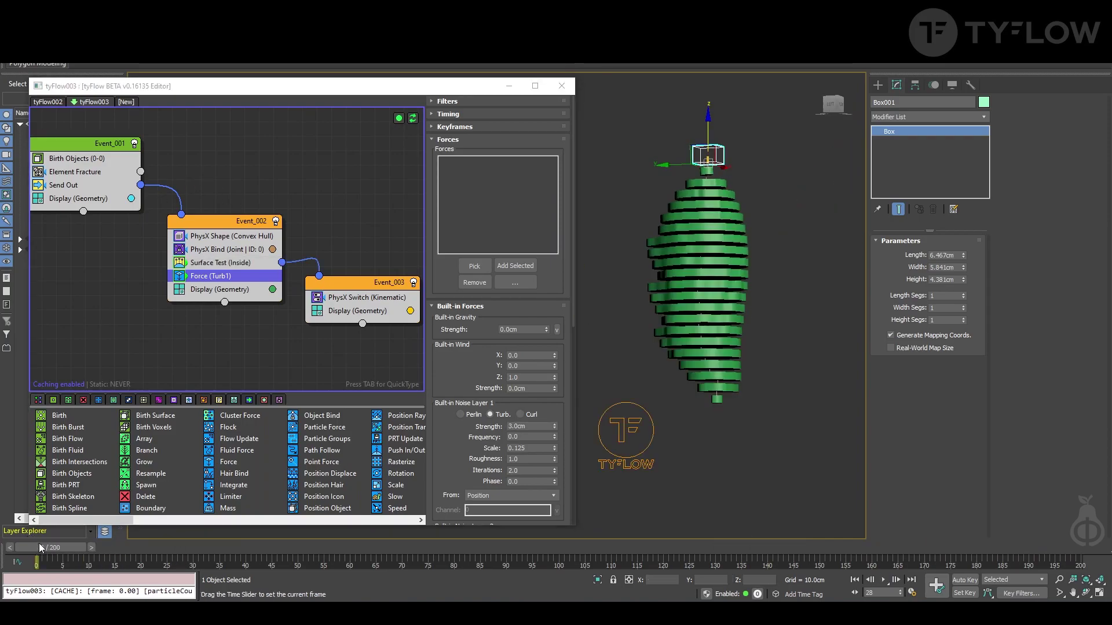
# Play and stop the simulation, then rewind it to frame 0
pyautogui.click(883, 581)
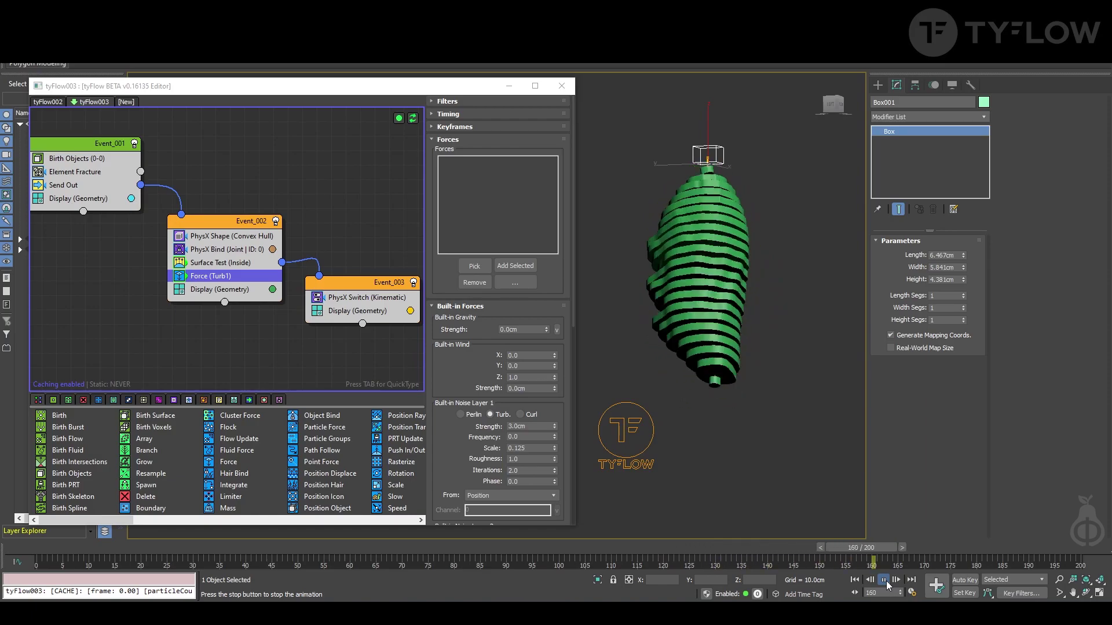
pyautogui.click(886, 584)
pyautogui.moveTo(387, 180); pyautogui.dragTo(495, 101, button='middle')
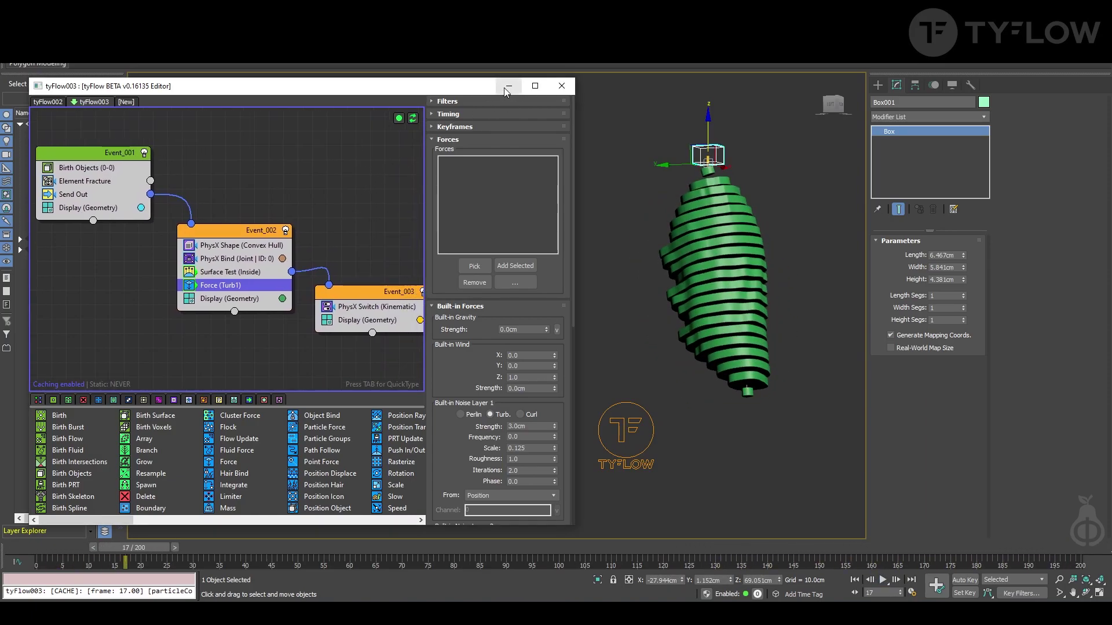
pyautogui.moveTo(59, 555); pyautogui.dragTo(49, 555)
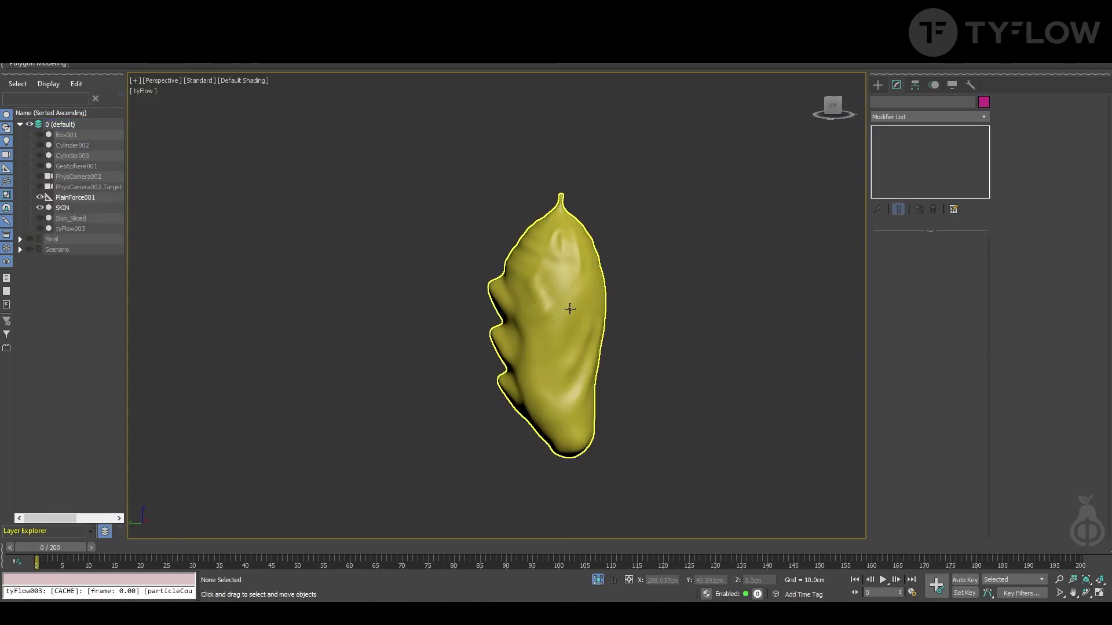
# Point the SKIN mesh's tyParticleSkin at tyFlow003 and scrub to check the deformation
pyautogui.click(568, 308)
pyautogui.click(746, 355)
pyautogui.click(517, 324)
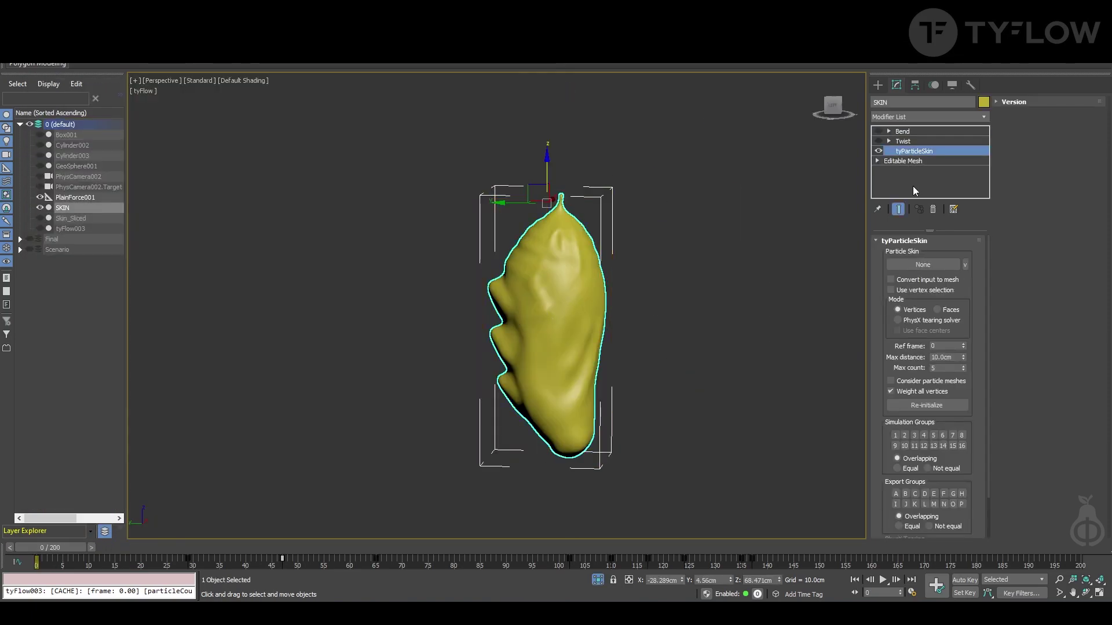
pyautogui.click(909, 264)
pyautogui.moveTo(61, 544)
pyautogui.mouseDown()
pyautogui.moveTo(498, 575)
pyautogui.moveTo(936, 586)
pyautogui.mouseUp()
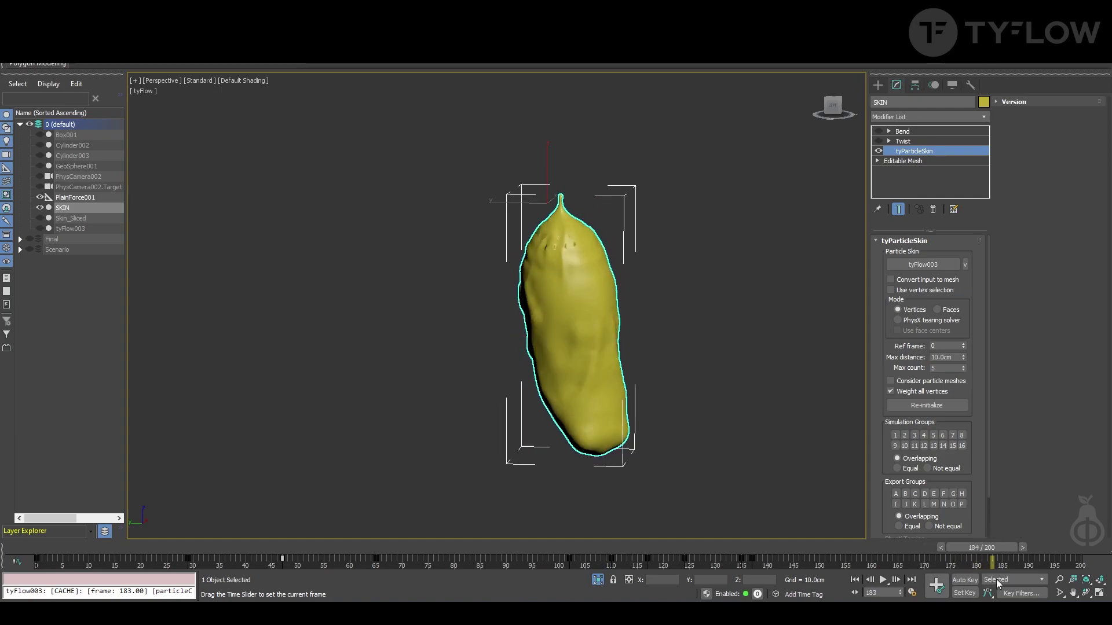
pyautogui.moveTo(937, 586); pyautogui.dragTo(49, 548)
# Inspect the SKIN mesh's Twist and Bend deformation settings and step forward a few frames
pyautogui.click(939, 140)
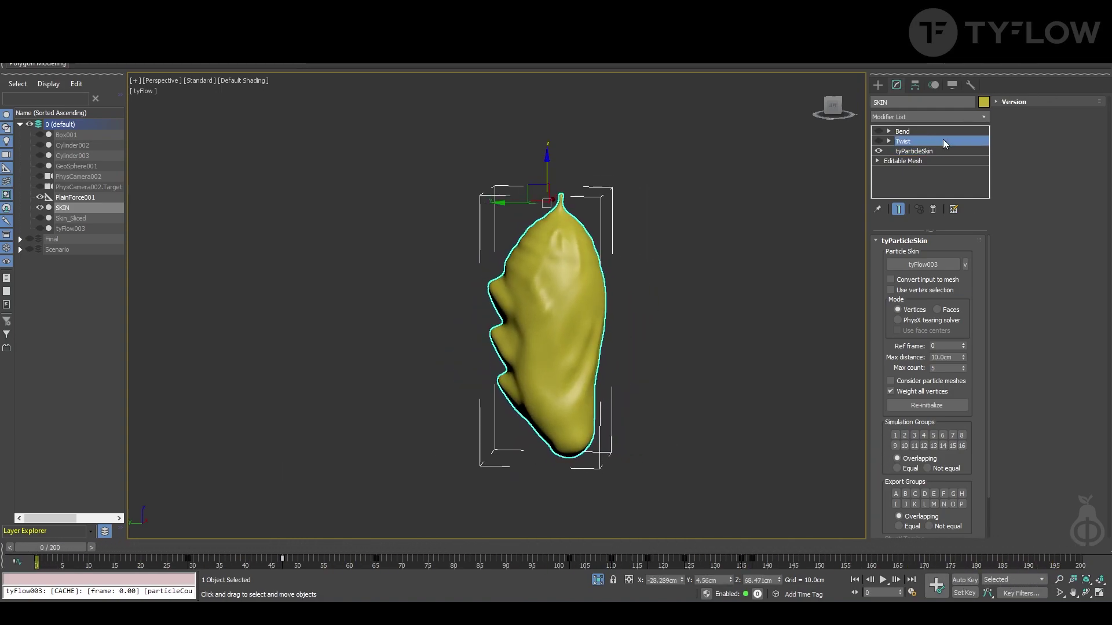
pyautogui.scroll(1, 581, 350)
pyautogui.scroll(3, 581, 373)
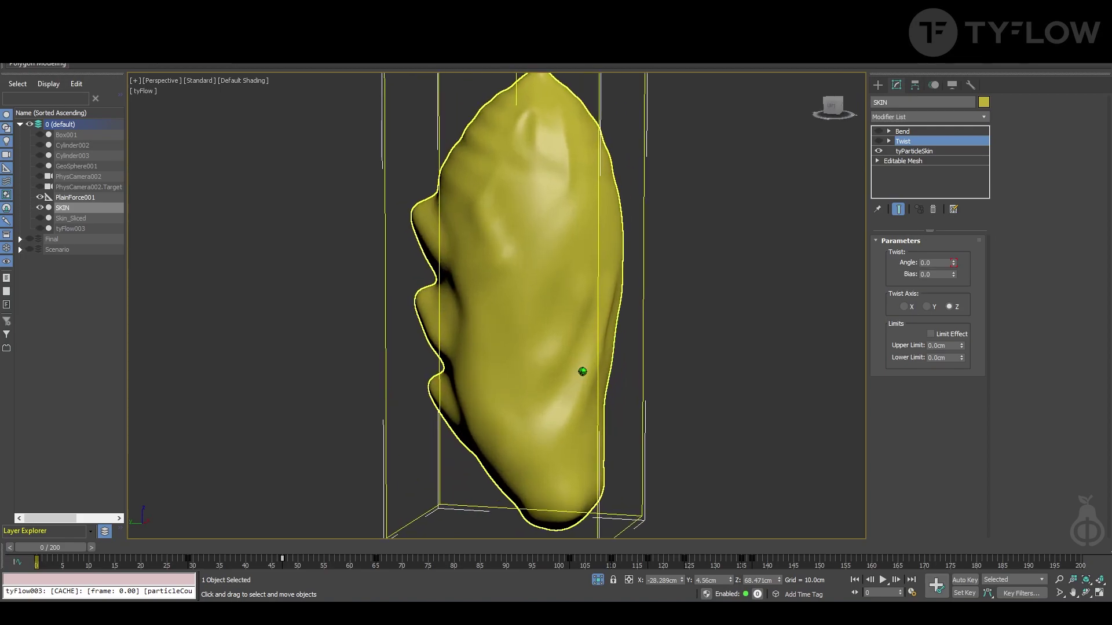
pyautogui.scroll(-1, 577, 365)
pyautogui.moveTo(576, 364); pyautogui.dragTo(581, 365, button='middle')
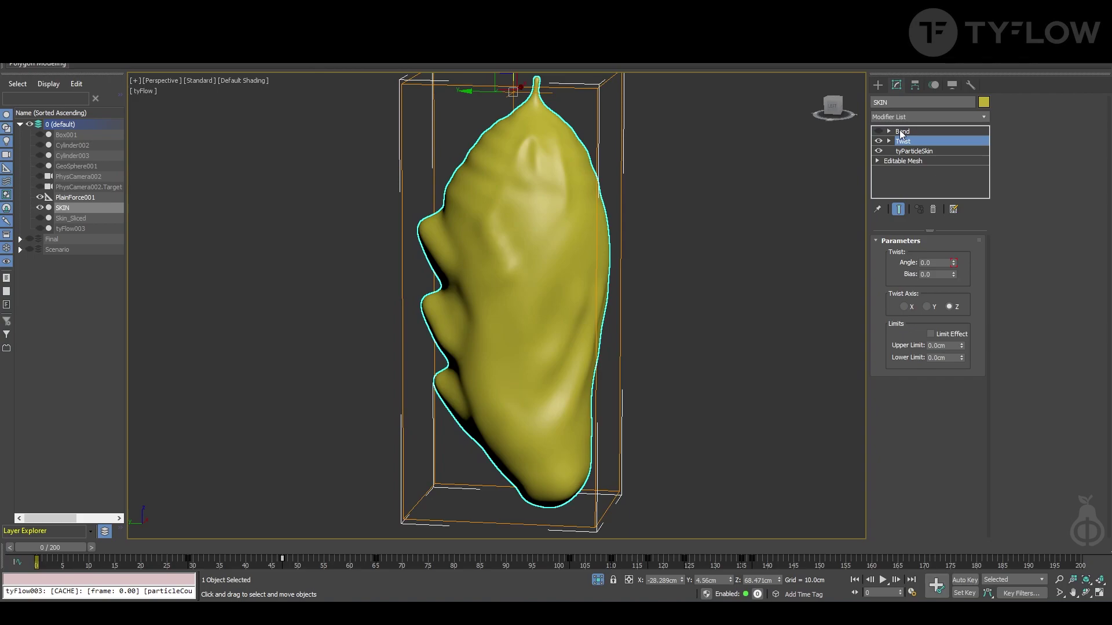
pyautogui.click(616, 284)
pyautogui.click(569, 271)
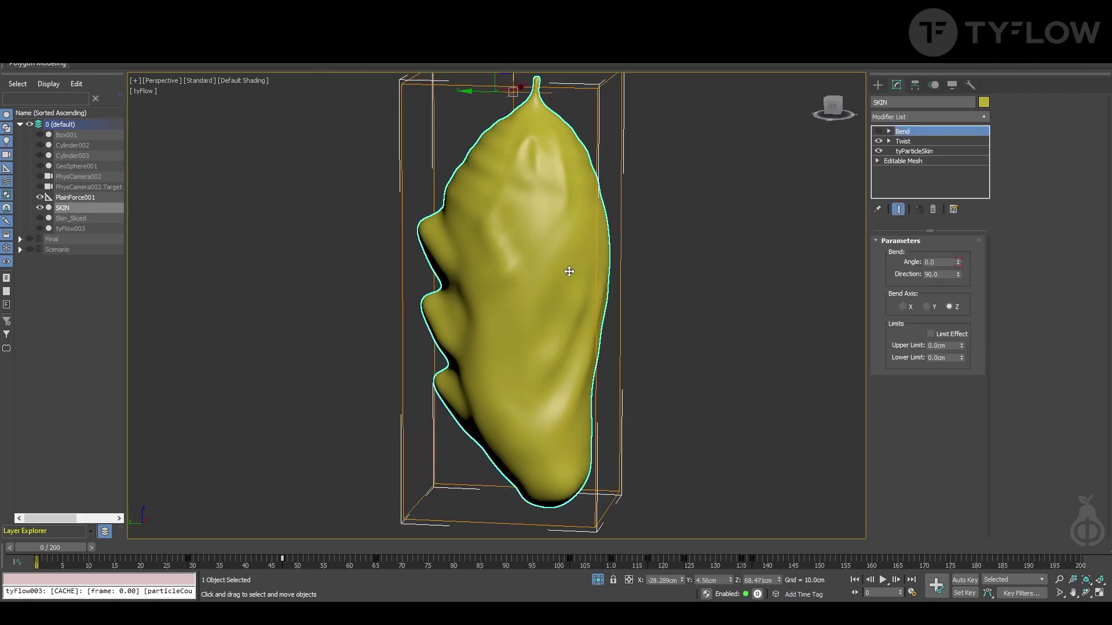
pyautogui.moveTo(44, 545); pyautogui.dragTo(356, 574)
# Scrub Bend and Twist alone with tyParticleSkin disabled, then re-enable it and play the sway
pyautogui.click(878, 150)
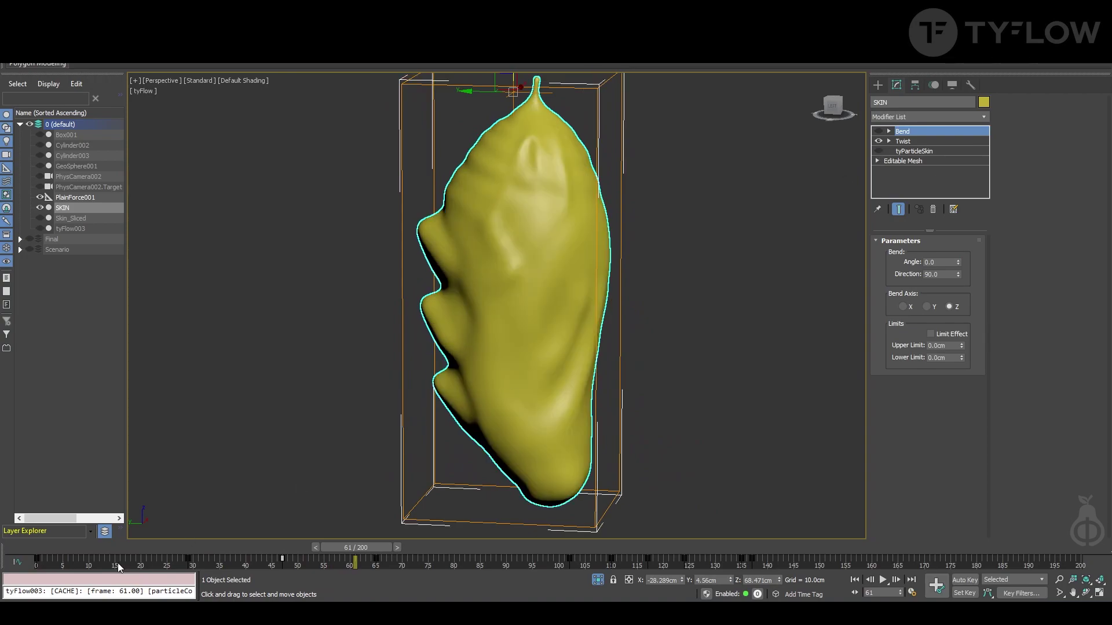
pyautogui.moveTo(356, 547); pyautogui.dragTo(1009, 547)
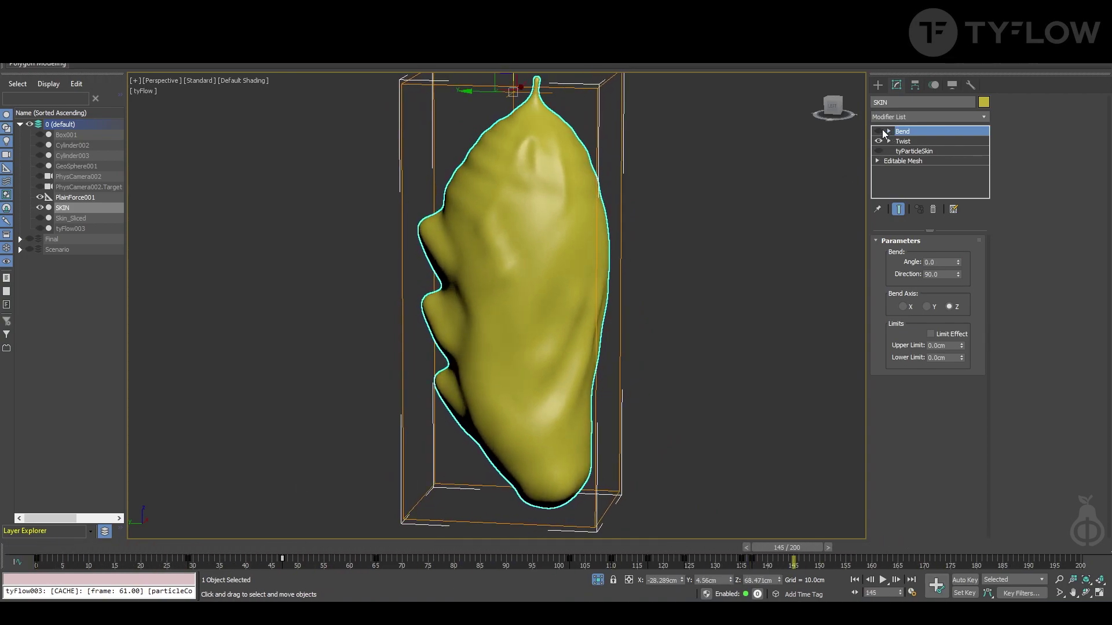
pyautogui.moveTo(786, 548); pyautogui.dragTo(708, 547)
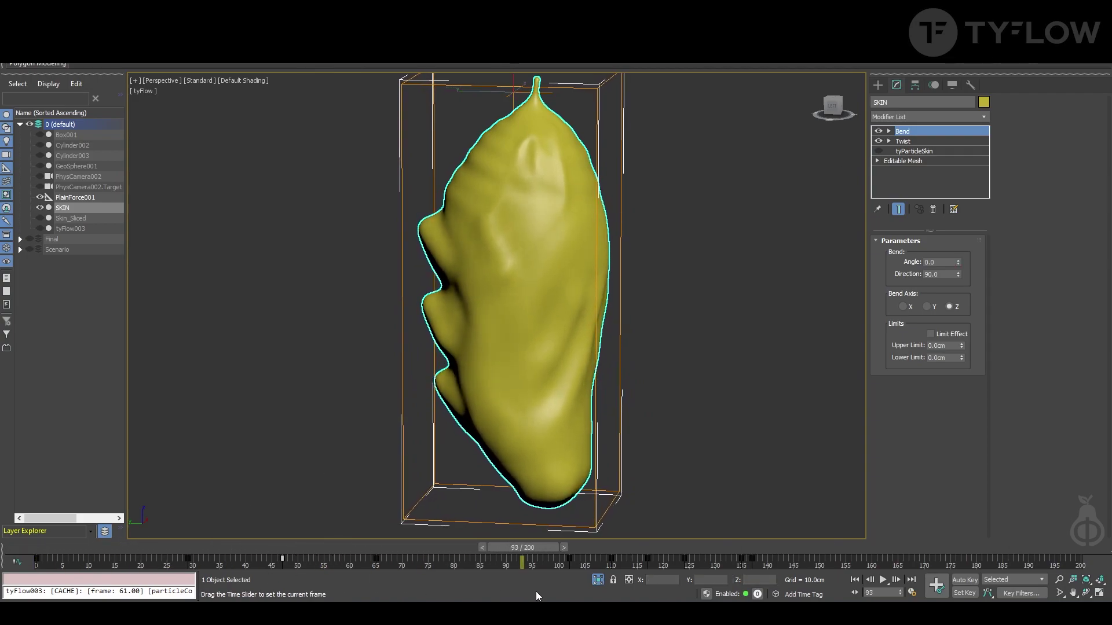
pyautogui.moveTo(723, 598)
pyautogui.mouseDown()
pyautogui.moveTo(935, 592)
pyautogui.moveTo(40, 581)
pyautogui.mouseUp()
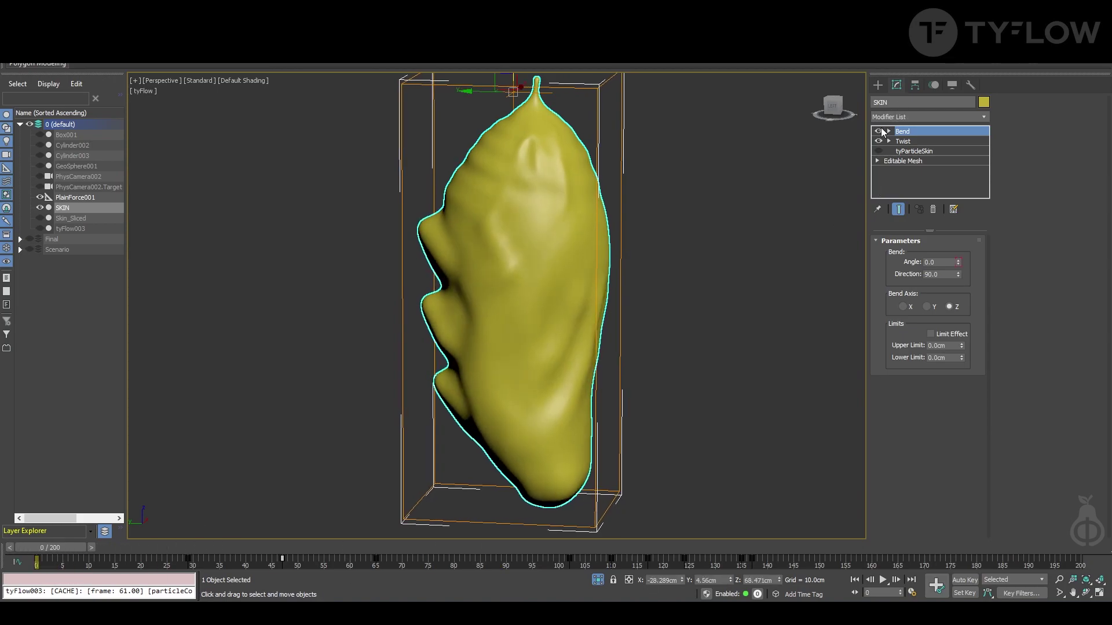
pyautogui.click(880, 149)
pyautogui.click(884, 579)
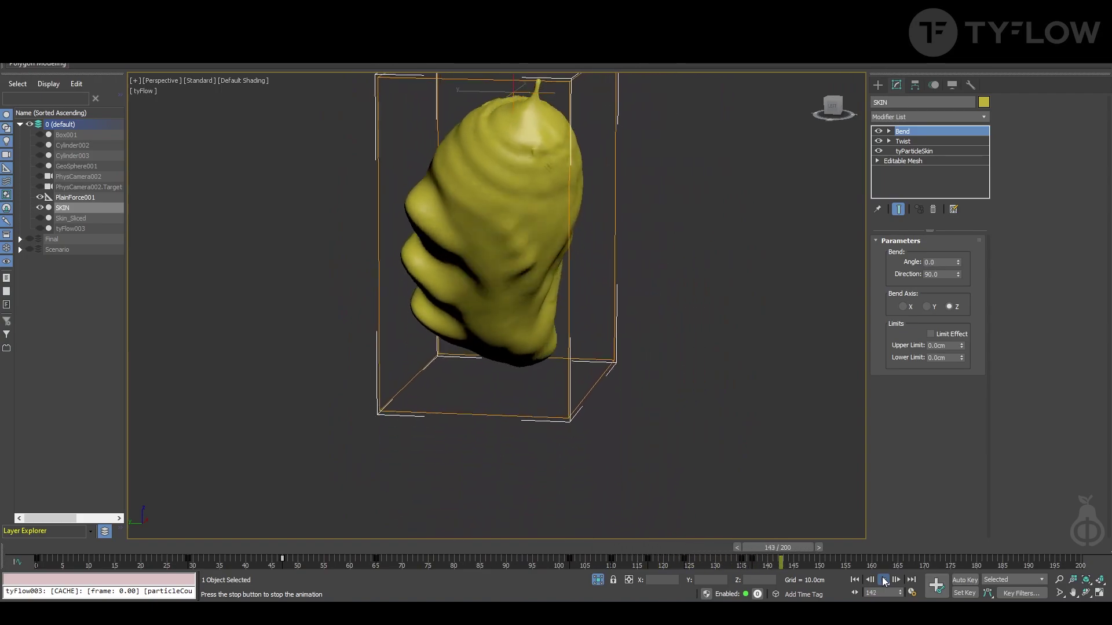
pyautogui.click(883, 579)
# Rewind to frame 0, unhide the Final layer's chrysalis objects, and check Group655's Skin Wrap
pyautogui.moveTo(921, 547); pyautogui.dragTo(4, 528)
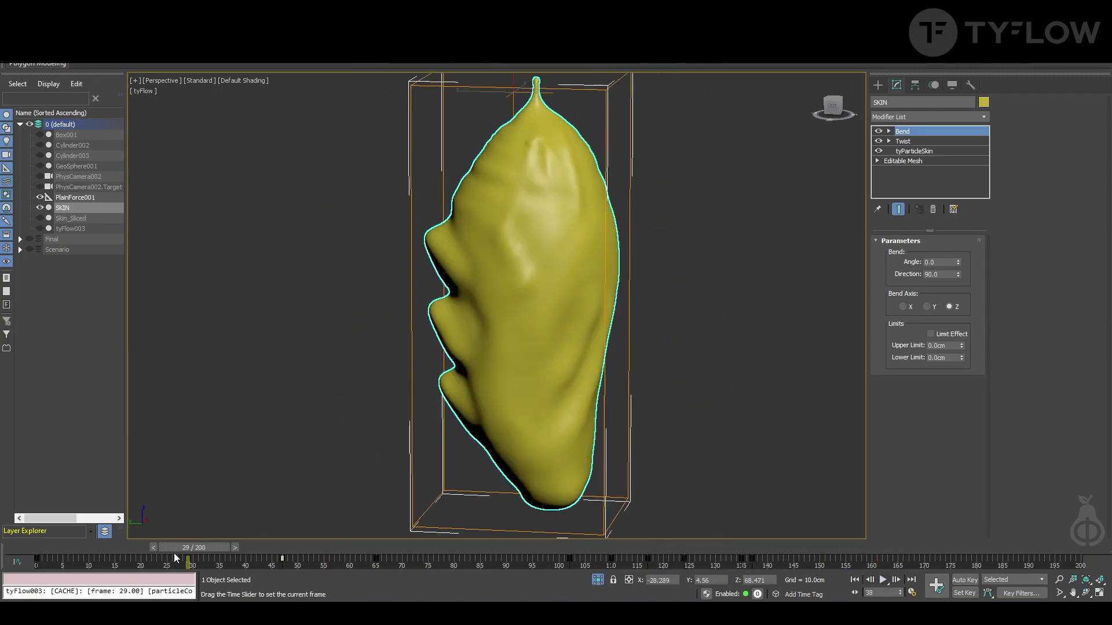
pyautogui.click(19, 239)
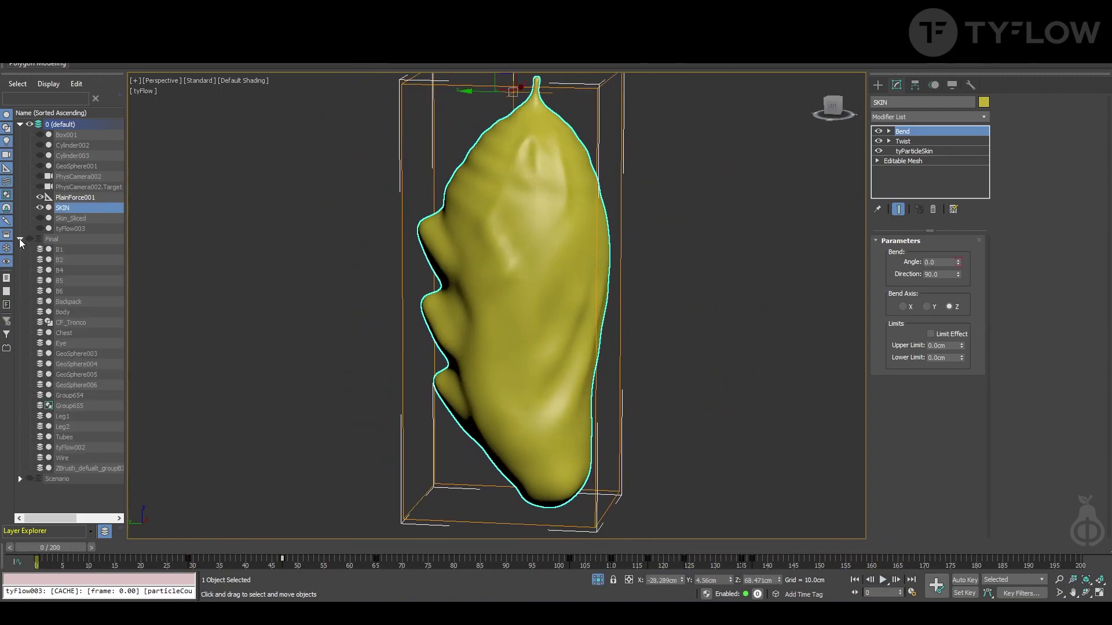
pyautogui.click(28, 240)
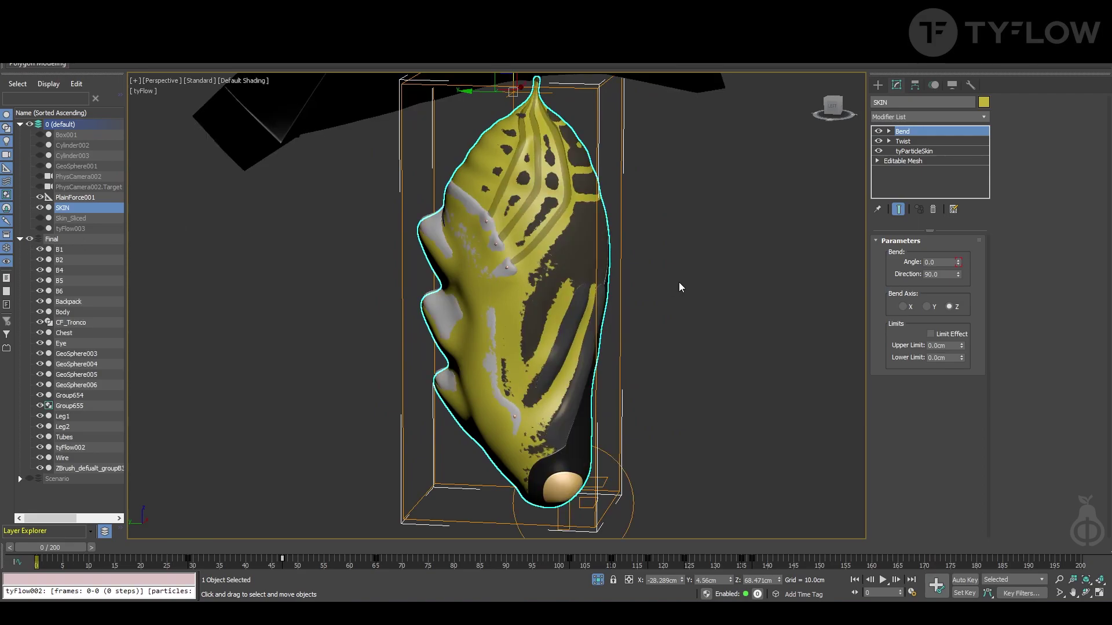
pyautogui.click(568, 236)
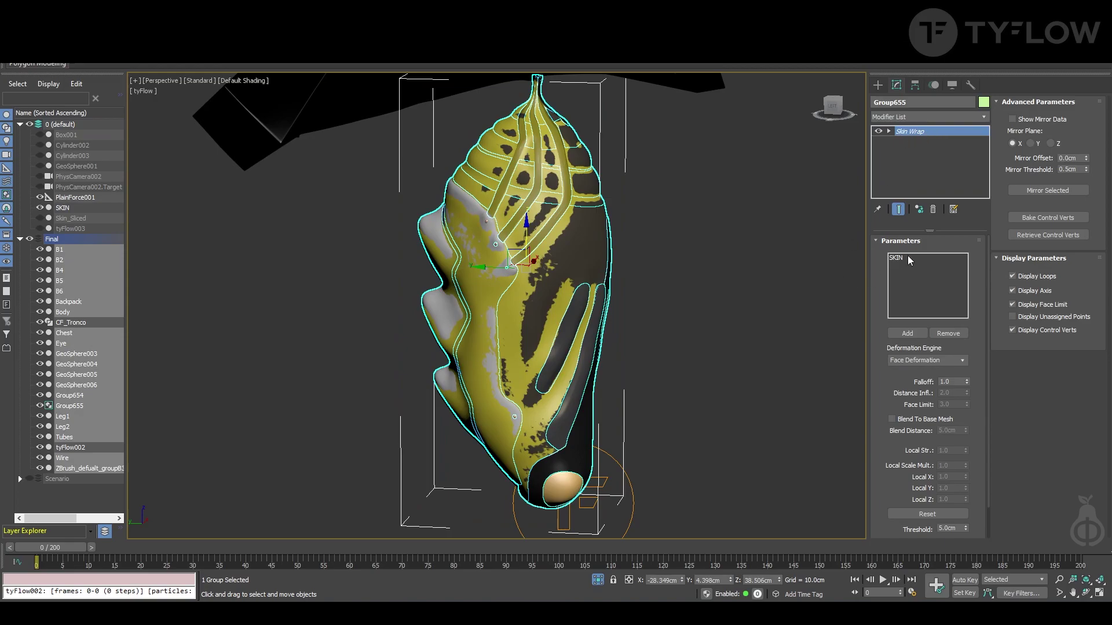
pyautogui.click(447, 114)
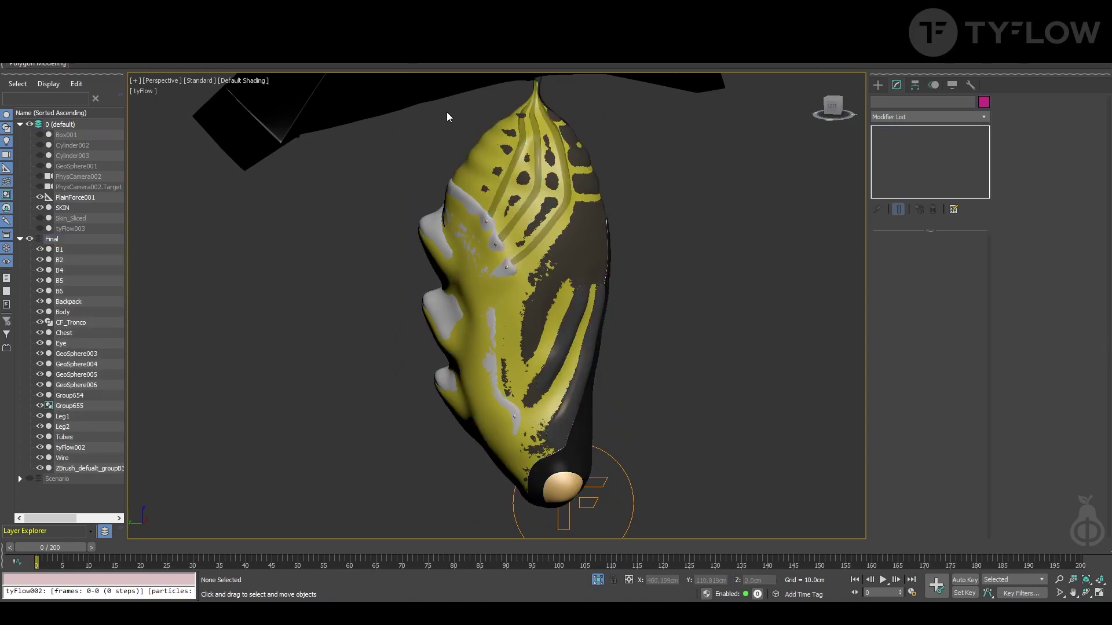
# Isolate the SKIN mesh, set its object colour to red, and end isolation
pyautogui.click(63, 209)
pyautogui.hotkey('alt', 'q')
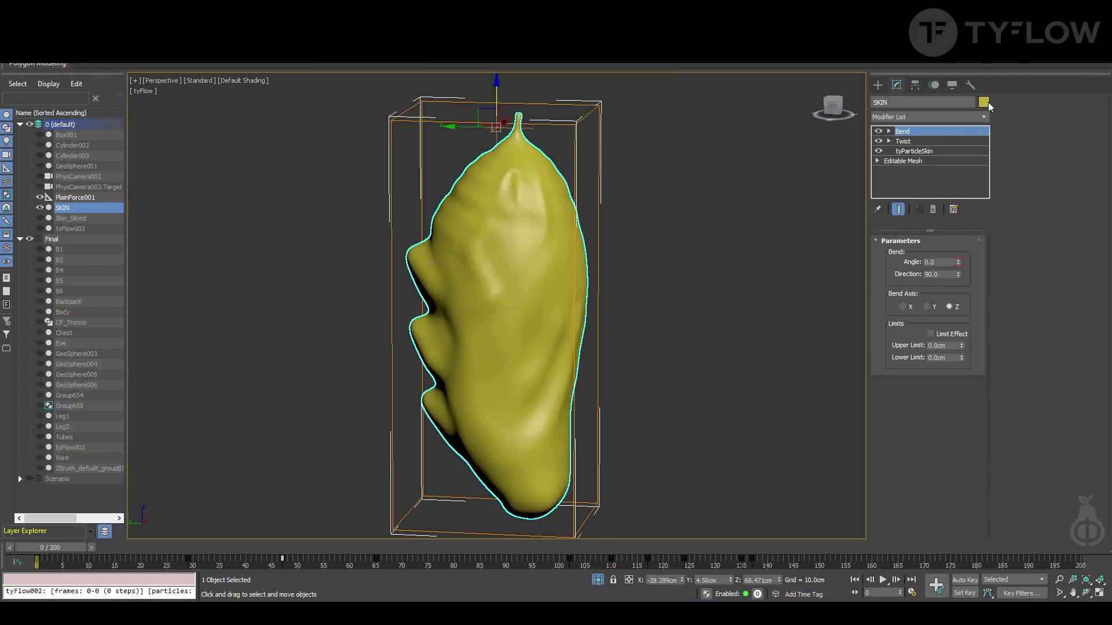
pyautogui.click(988, 103)
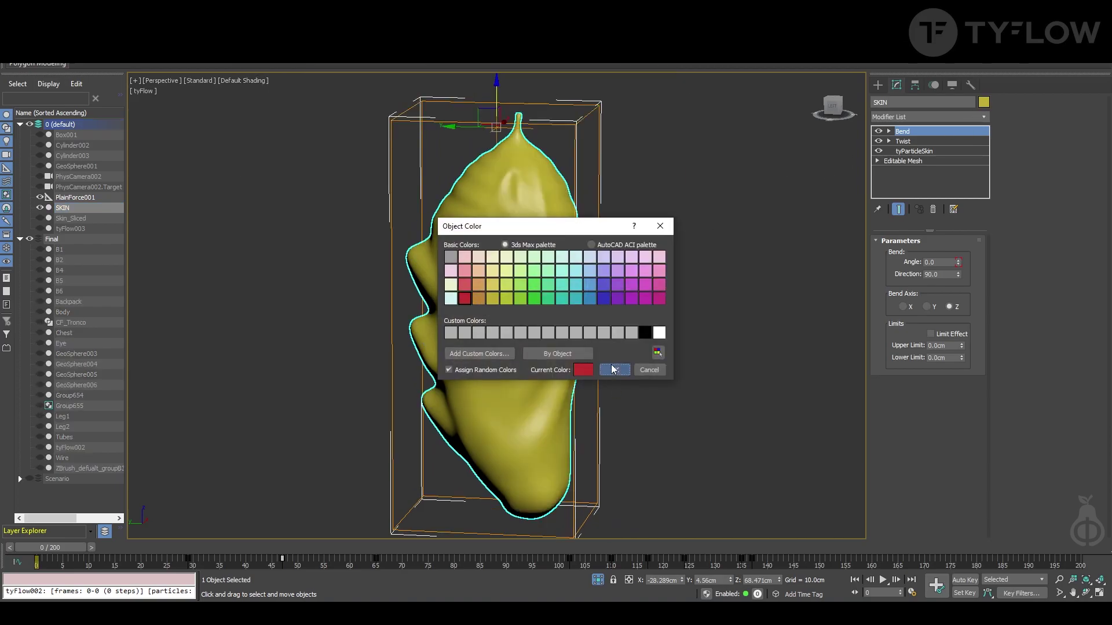
pyautogui.click(612, 369)
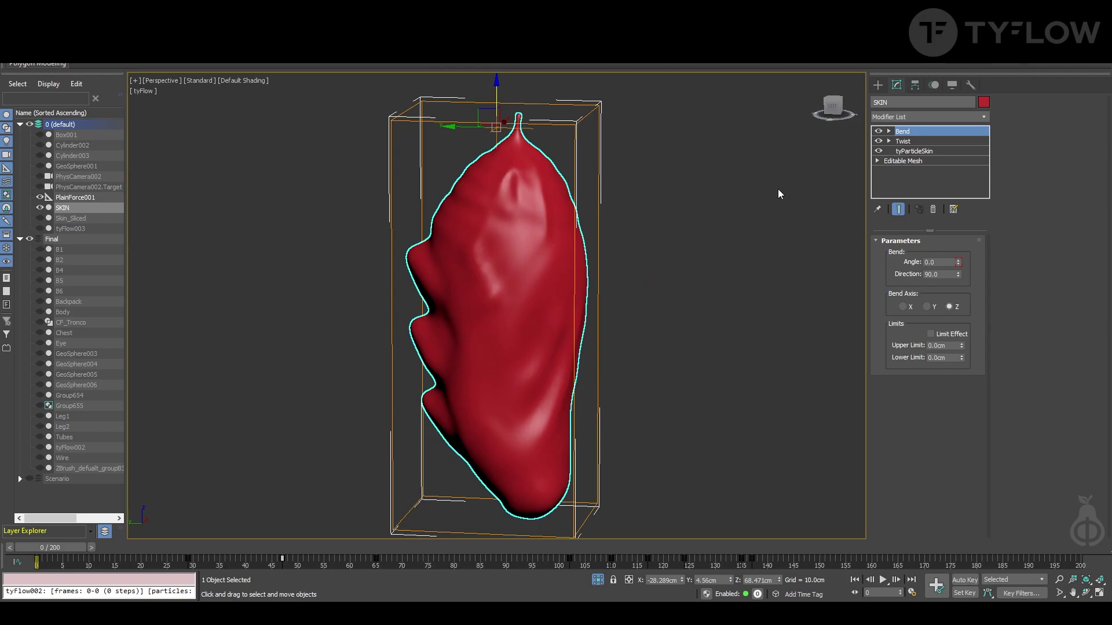
pyautogui.click(741, 210)
pyautogui.click(598, 580)
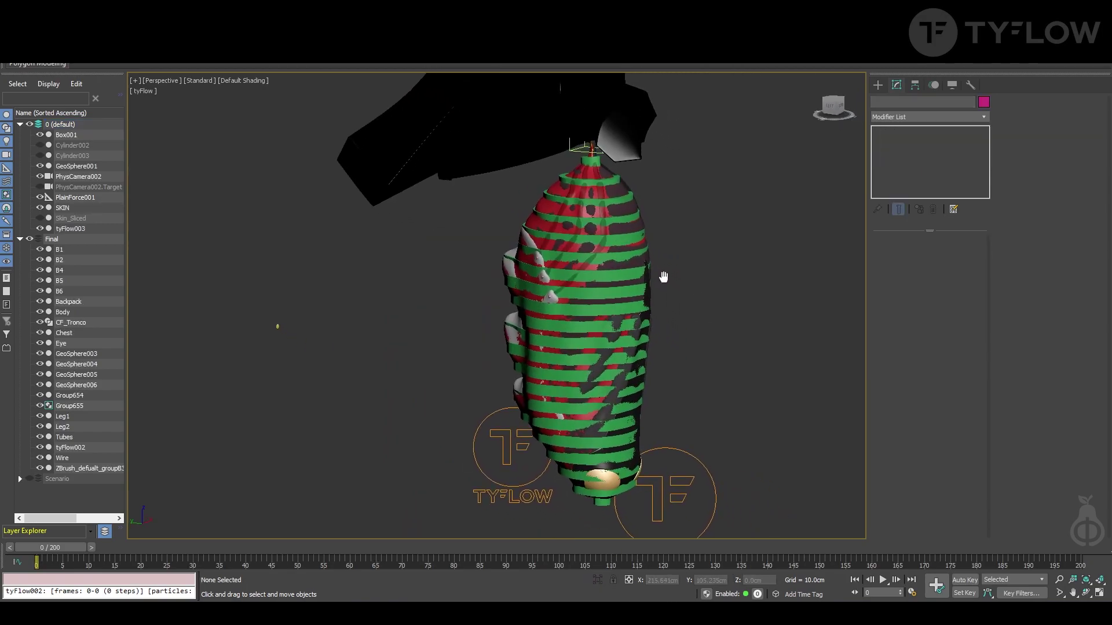
# Hide the tyFlow003 sliced stack in Layer Explorer and select Group655
pyautogui.click(39, 229)
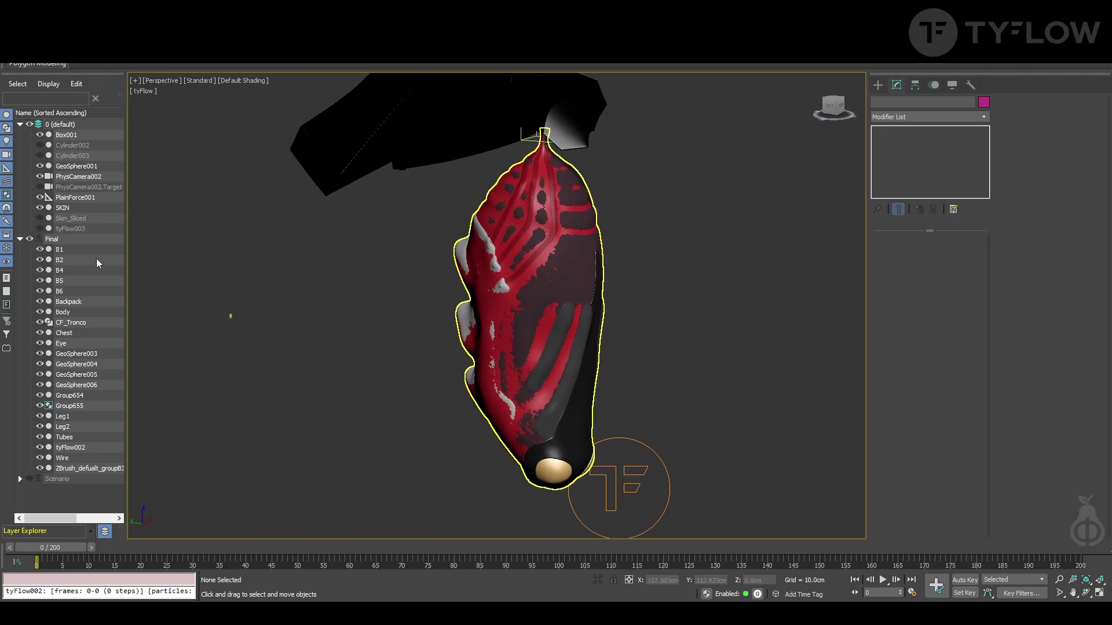
pyautogui.click(39, 208)
pyautogui.click(39, 208)
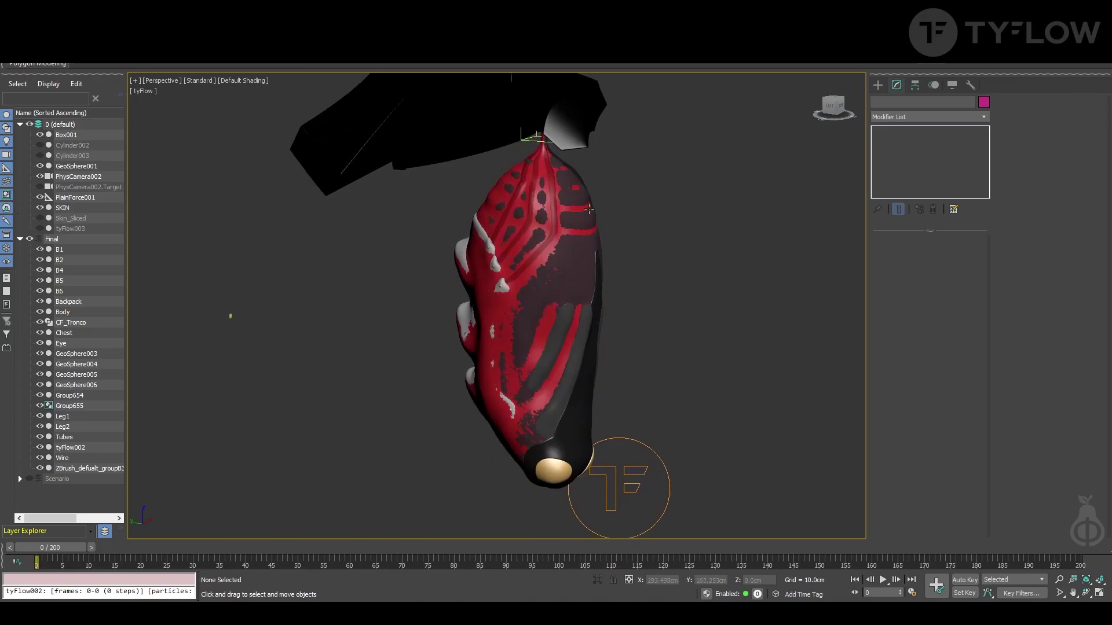
pyautogui.click(582, 223)
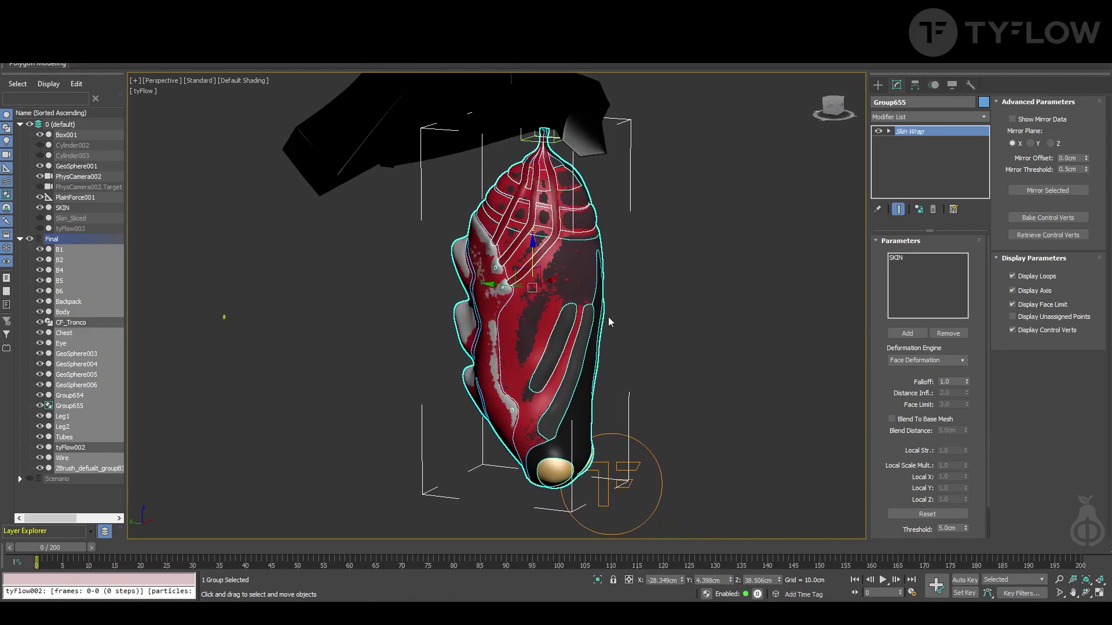
# Hide SKIN, scrub the textured chrysalis sway to frame 199, and return to frame 0
pyautogui.moveTo(99, 546); pyautogui.dragTo(208, 546)
pyautogui.click(40, 207)
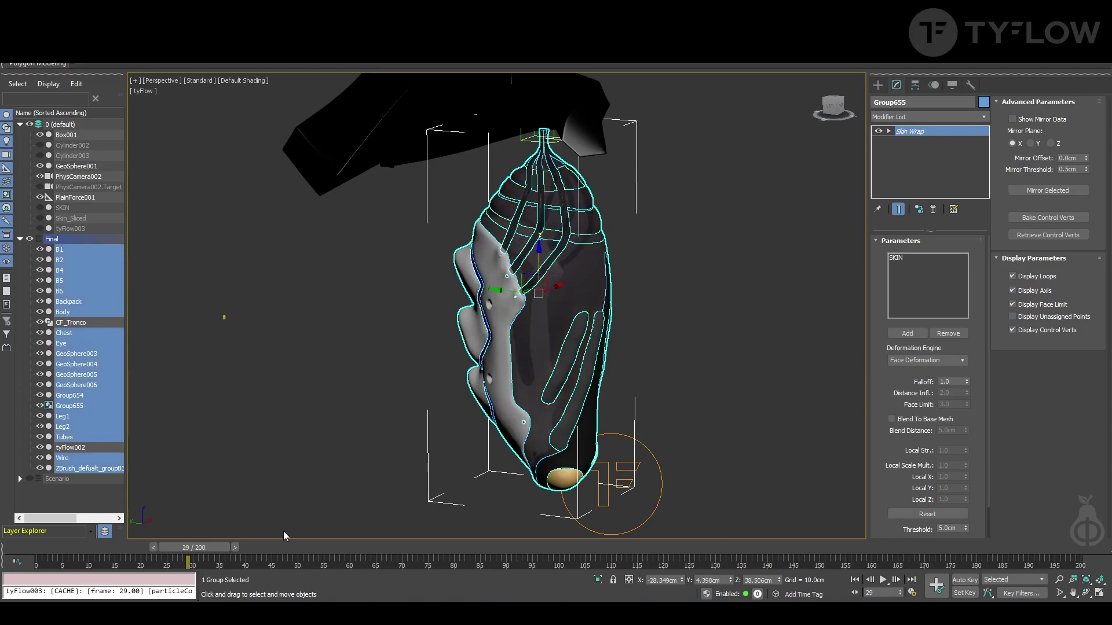
pyautogui.click(296, 473)
pyautogui.moveTo(191, 548)
pyautogui.mouseDown()
pyautogui.moveTo(329, 582)
pyautogui.moveTo(1086, 598)
pyautogui.mouseUp()
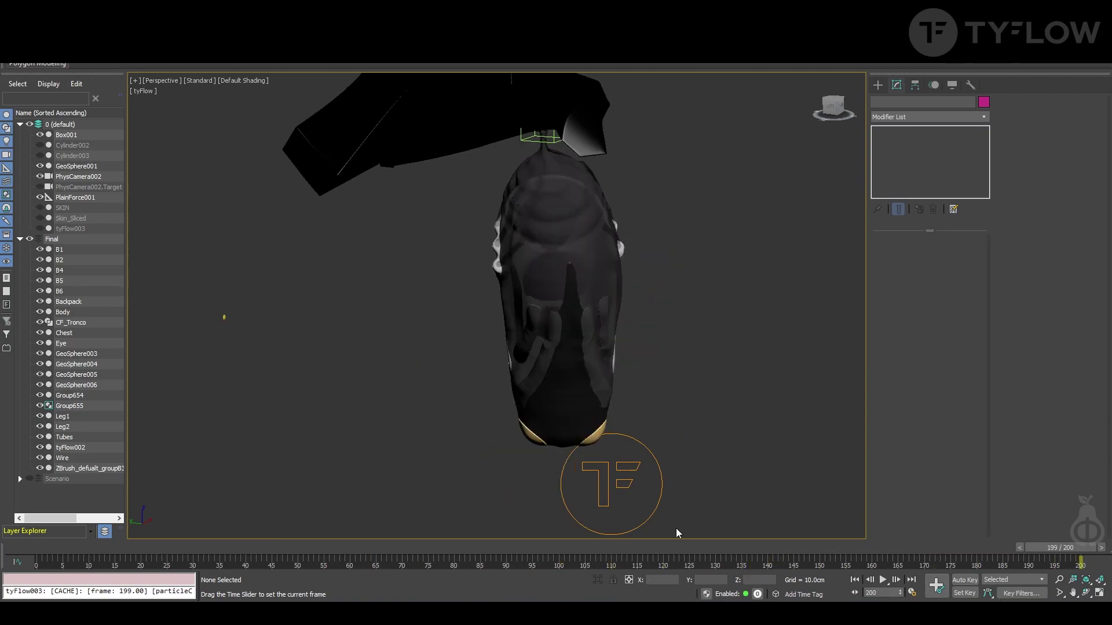
pyautogui.press('Home')
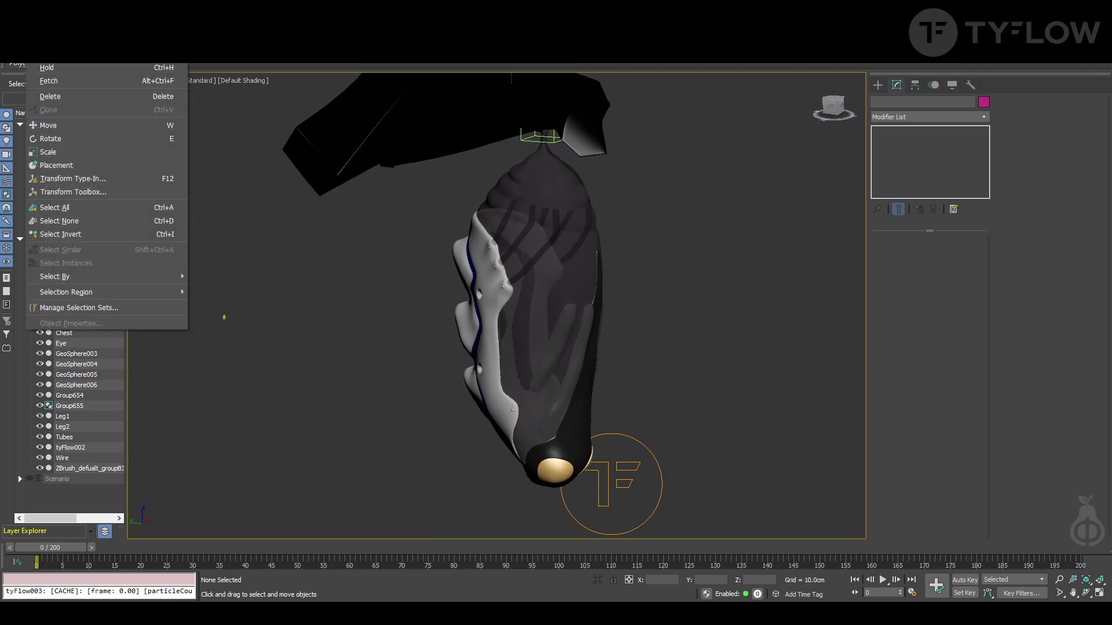